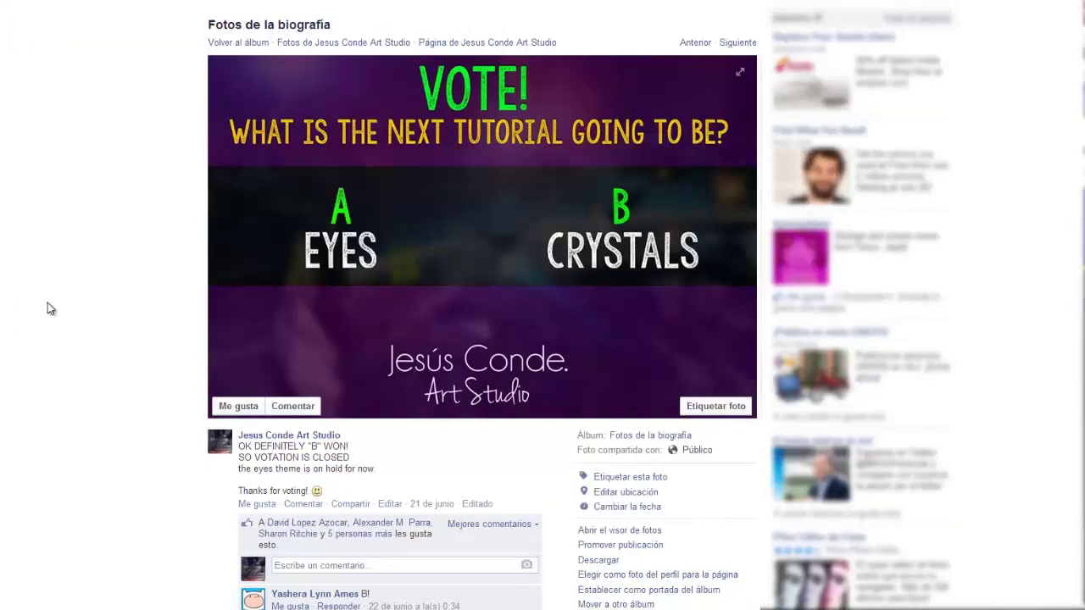
- Review the comments on the poll asking whether the tutorial theme should be eyes or crystals
{"action": "scroll", "coordinate": [51, 310], "scroll_direction": "down", "scroll_amount": 7}
{"action": "scroll", "coordinate": [61, 313], "scroll_direction": "down", "scroll_amount": 9}
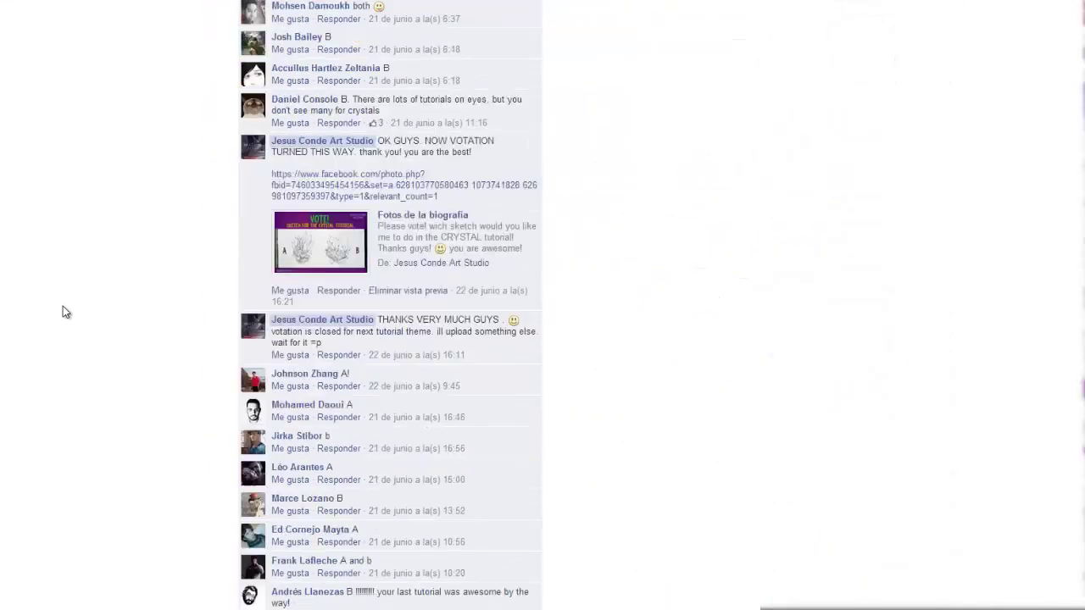
{"action": "scroll", "coordinate": [66, 316], "scroll_direction": "up", "scroll_amount": 16}
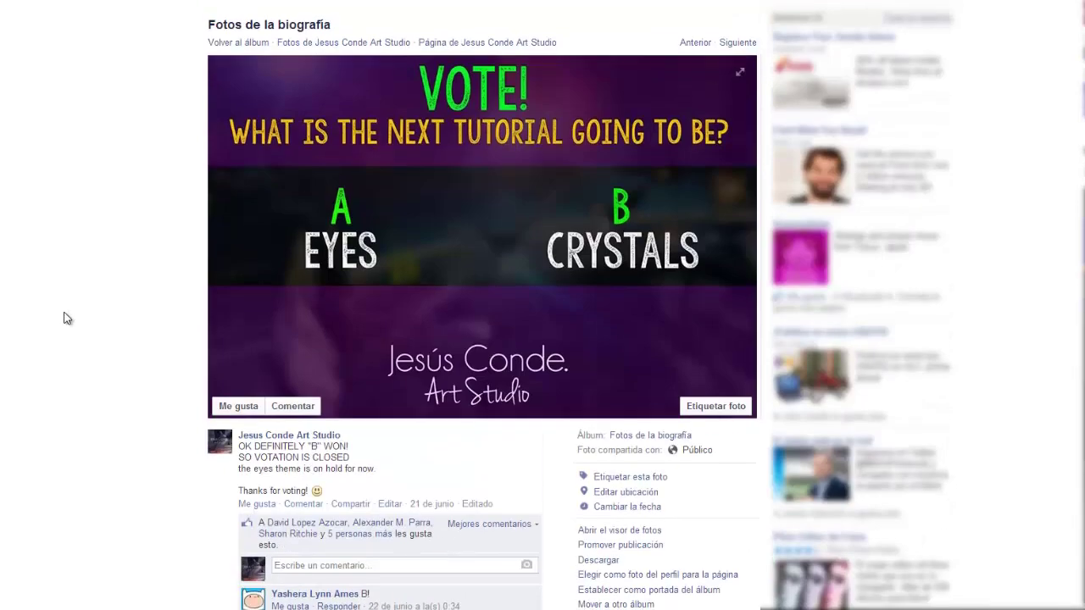
- Switch to the crystal tutorial sketch poll and read through the votes in its comments
{"action": "key", "text": "ctrl+Tab"}
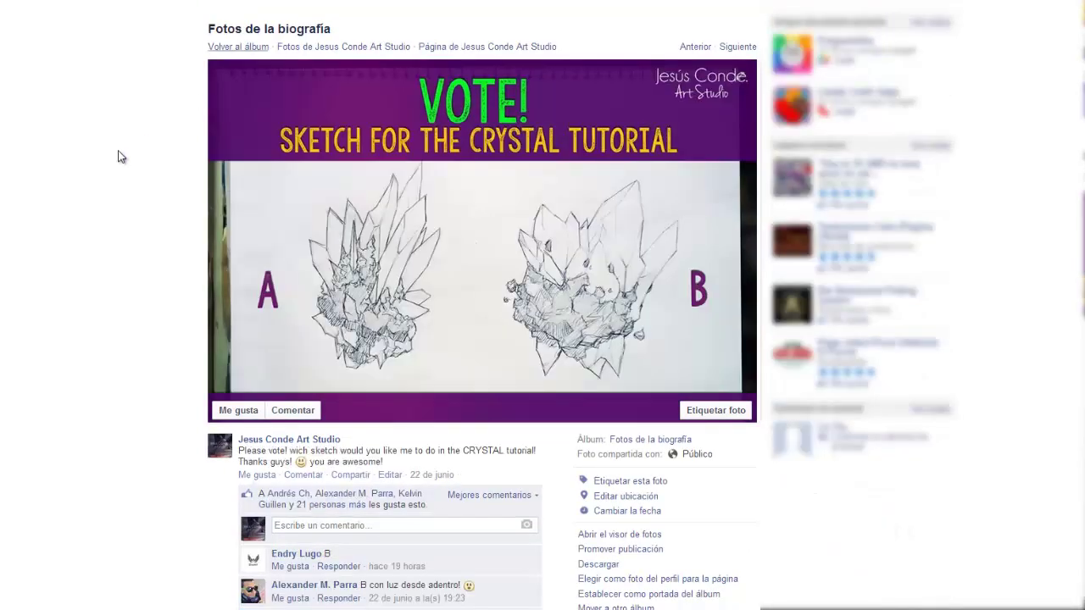
{"action": "scroll", "coordinate": [46, 217], "scroll_direction": "down", "scroll_amount": 1}
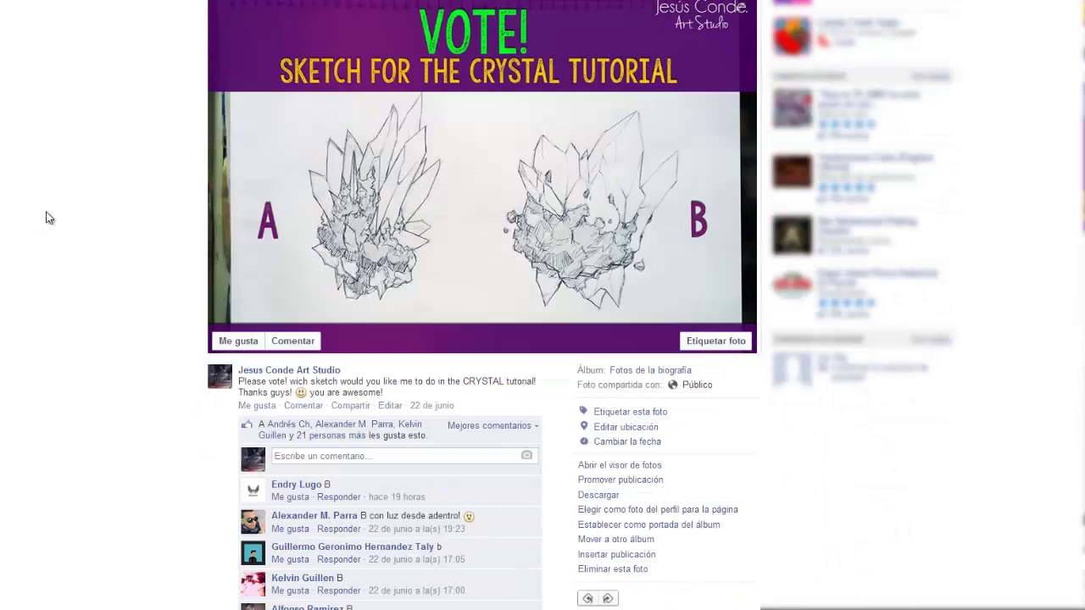
{"action": "scroll", "coordinate": [46, 218], "scroll_direction": "down", "scroll_amount": 15}
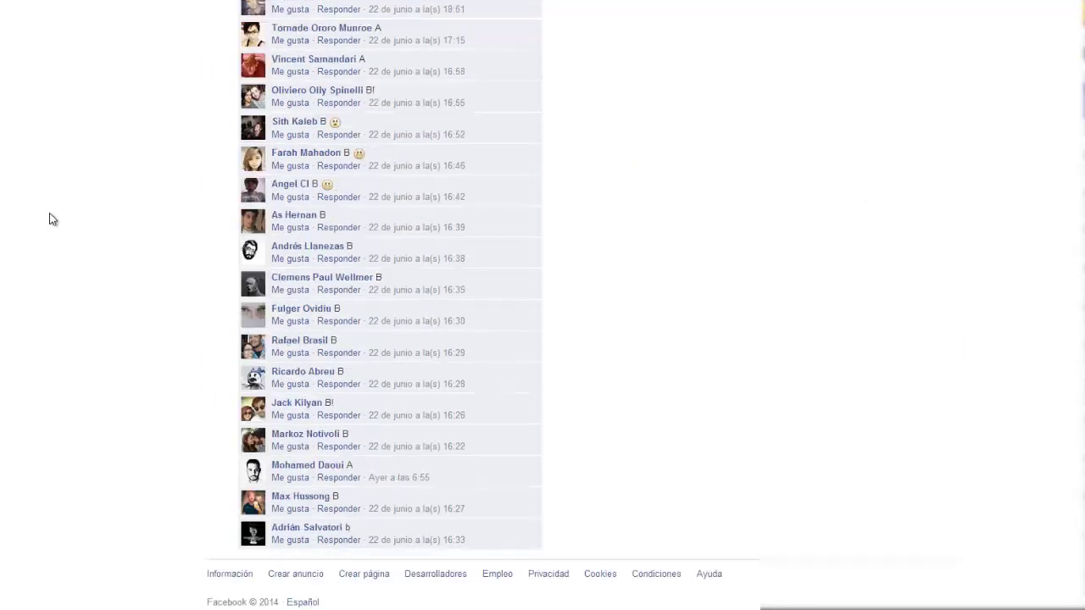
{"action": "scroll", "coordinate": [52, 223], "scroll_direction": "up", "scroll_amount": 5}
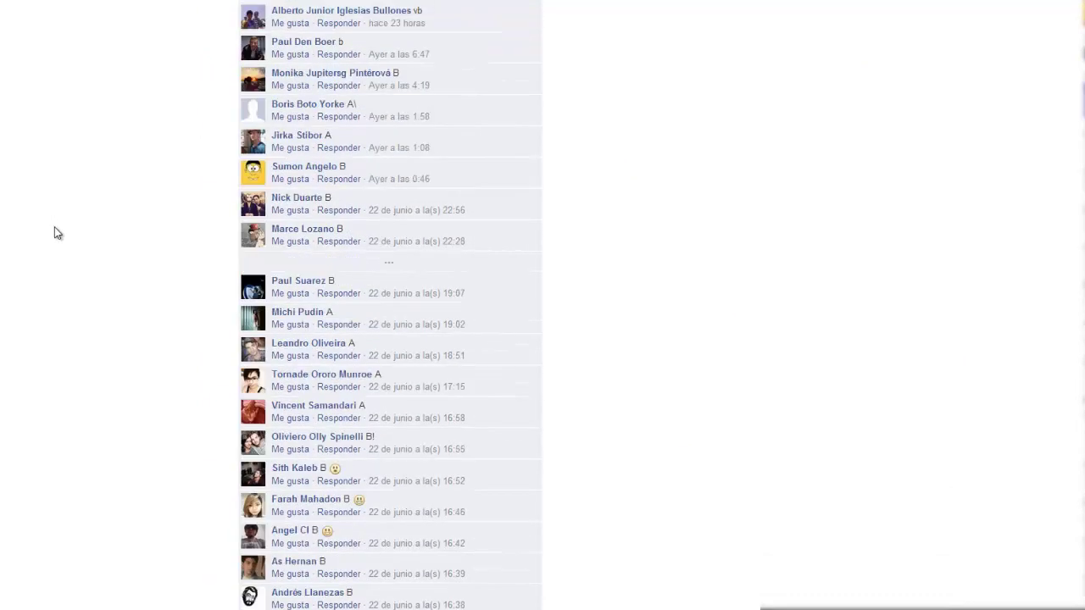
{"action": "scroll", "coordinate": [57, 233], "scroll_direction": "up", "scroll_amount": 12}
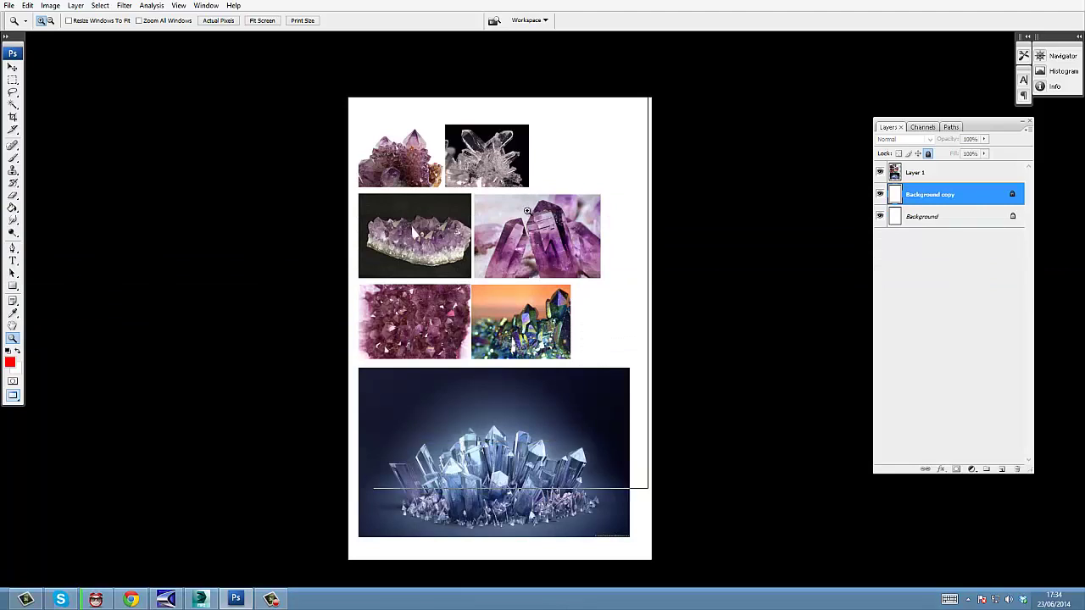
- Examine the crystal and amethyst reference photos on the sheet up close
{"action": "left_click", "coordinate": [514, 190]}
{"action": "left_click", "coordinate": [483, 242]}
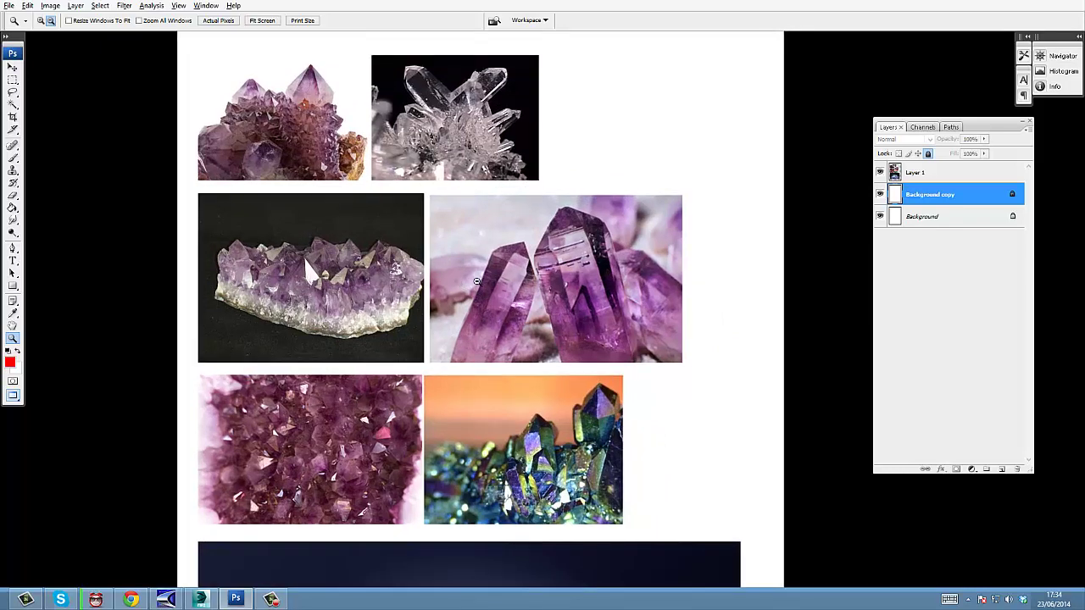
{"action": "left_click", "coordinate": [477, 286], "text": "alt"}
{"action": "left_click_drag", "start_coordinate": [577, 235], "coordinate": [577, 222]}
{"action": "left_click_drag", "start_coordinate": [576, 314], "coordinate": [542, 233]}
{"action": "scroll", "coordinate": [417, 224], "scroll_direction": "up", "scroll_amount": 1}
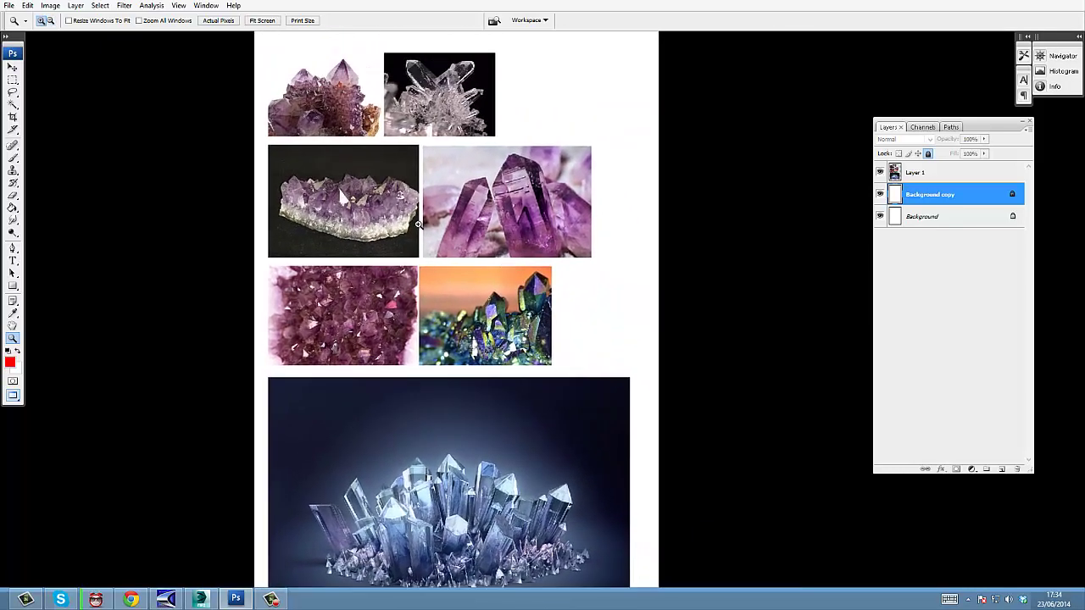
- Set the opacity of the reference photo layer, Layer 1, to 55% and lock the layer
{"action": "left_click", "coordinate": [896, 175]}
{"action": "left_click", "coordinate": [512, 232]}
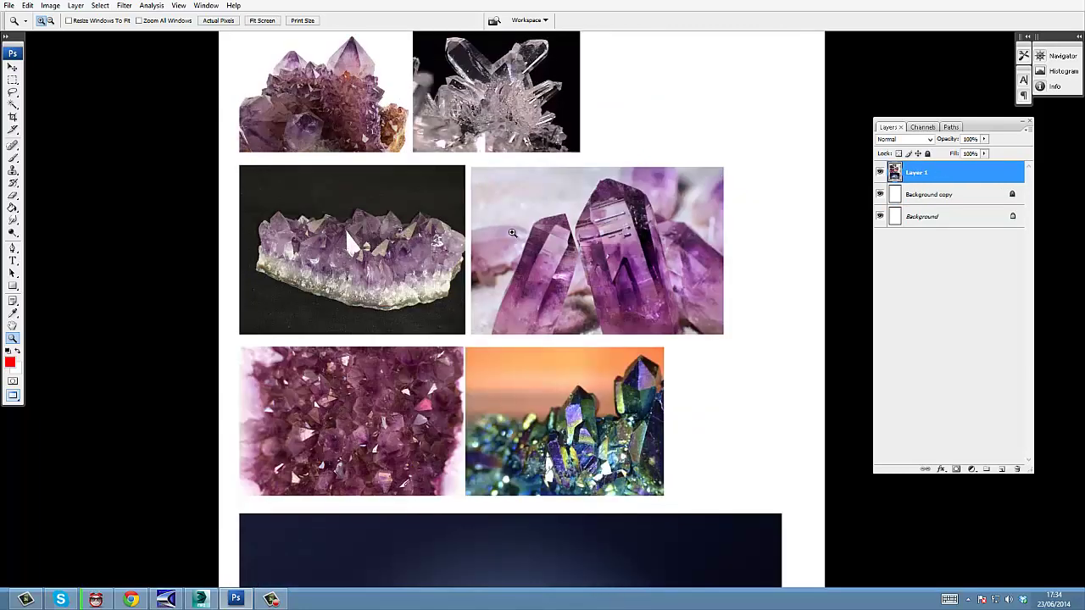
{"action": "left_click_drag", "start_coordinate": [556, 254], "coordinate": [553, 246]}
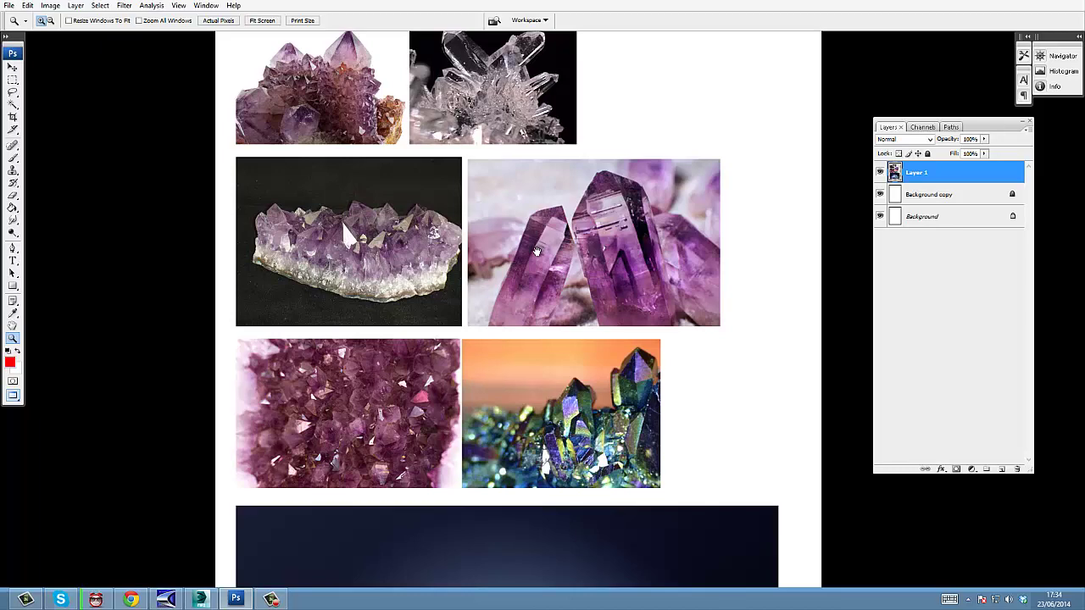
{"action": "scroll", "coordinate": [535, 254], "scroll_direction": "down", "scroll_amount": 6}
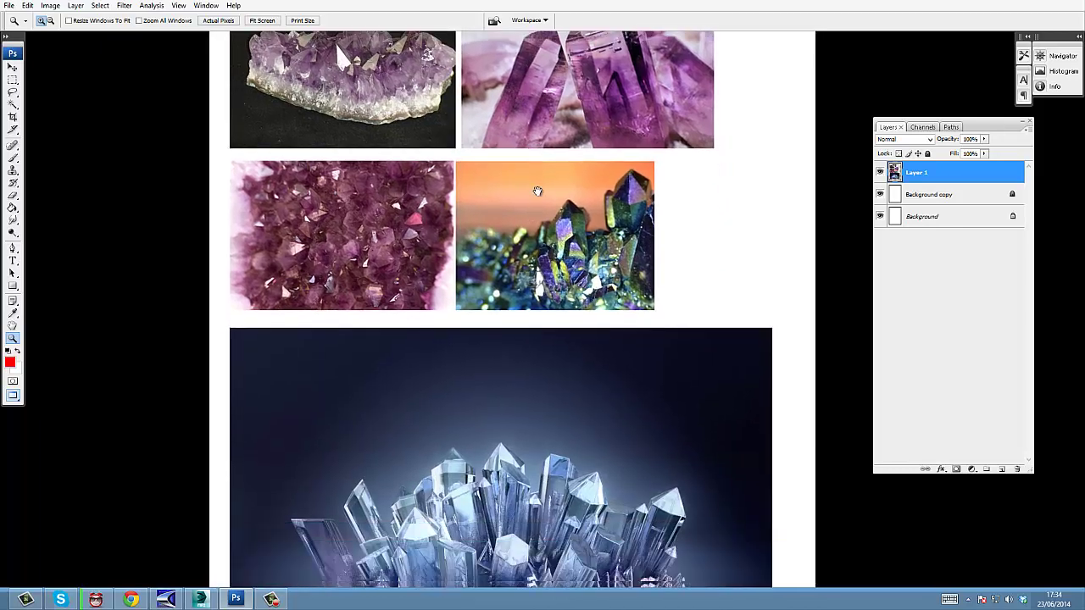
{"action": "scroll", "coordinate": [550, 373], "scroll_direction": "down", "scroll_amount": 1}
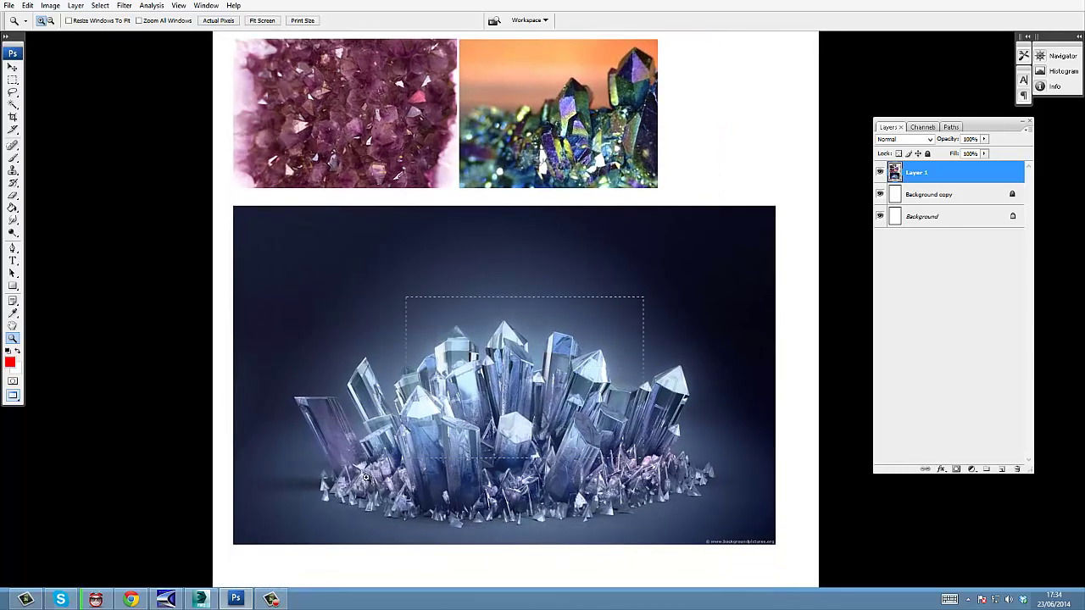
{"action": "left_click_drag", "start_coordinate": [366, 477], "coordinate": [329, 472]}
{"action": "left_click_drag", "start_coordinate": [784, 216], "coordinate": [841, 215]}
{"action": "key", "text": "h"}
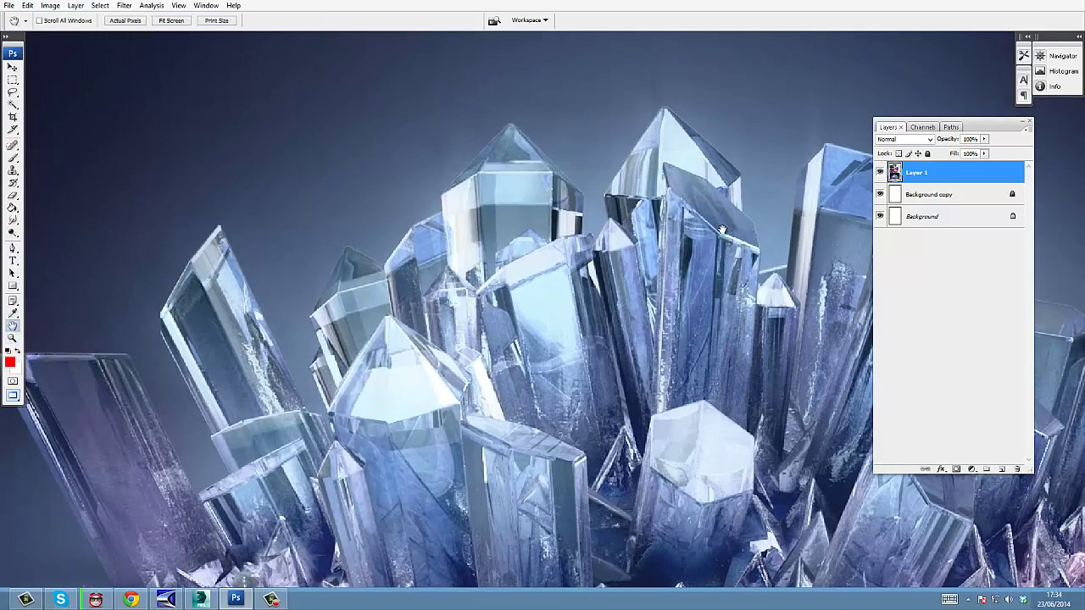
{"action": "key", "text": "5"}
{"action": "key", "text": "5"}
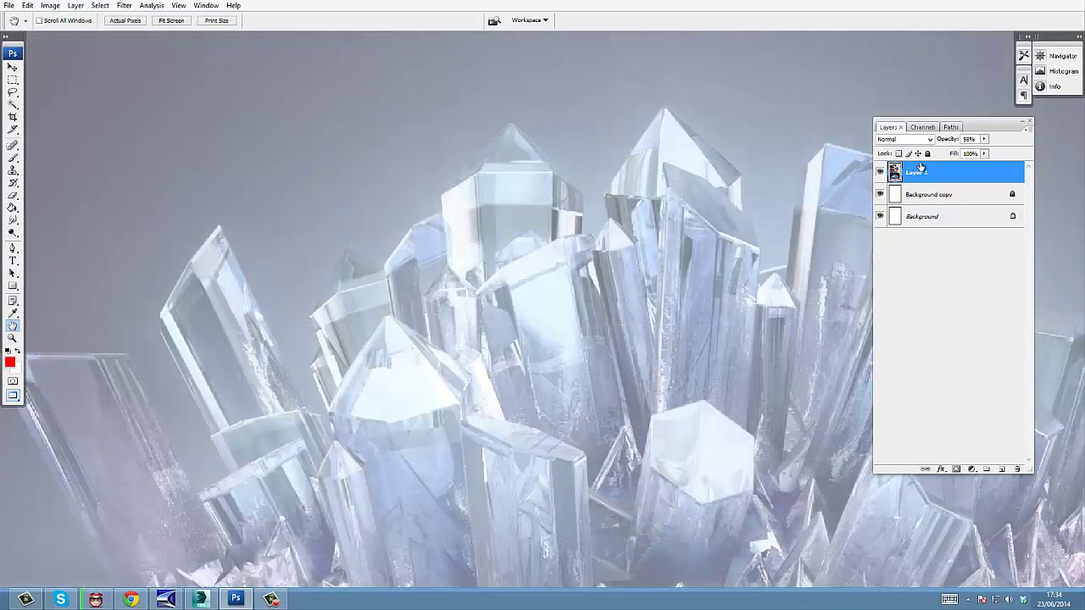
{"action": "left_click", "coordinate": [927, 154]}
- Add a new empty layer above the locked photo layer and switch to the Brush tool
{"action": "key", "text": "ctrl+shift+n"}
{"action": "key", "text": "Return"}
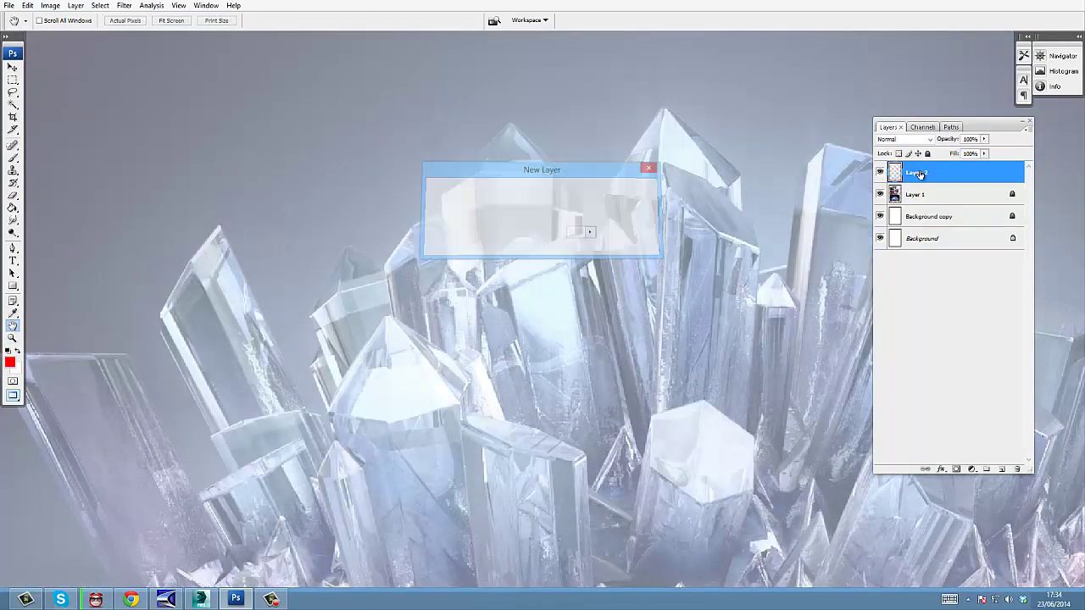
{"action": "left_click_drag", "start_coordinate": [301, 130], "coordinate": [281, 156]}
{"action": "key", "text": "b"}
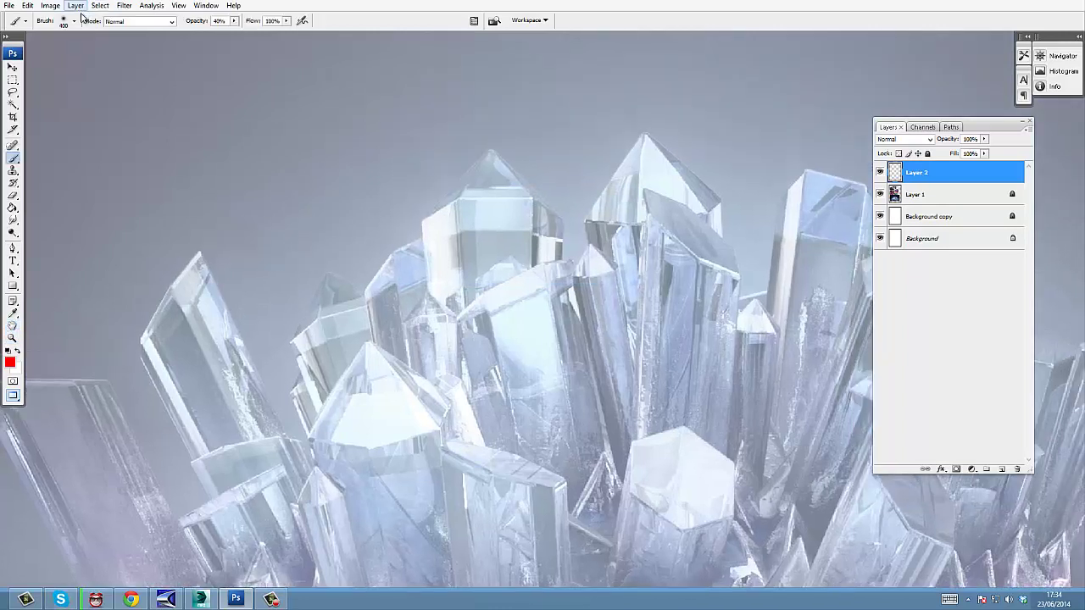
{"action": "left_click", "coordinate": [75, 21]}
{"action": "left_click", "coordinate": [112, 130]}
{"action": "left_click_drag", "start_coordinate": [235, 243], "coordinate": [359, 145]}
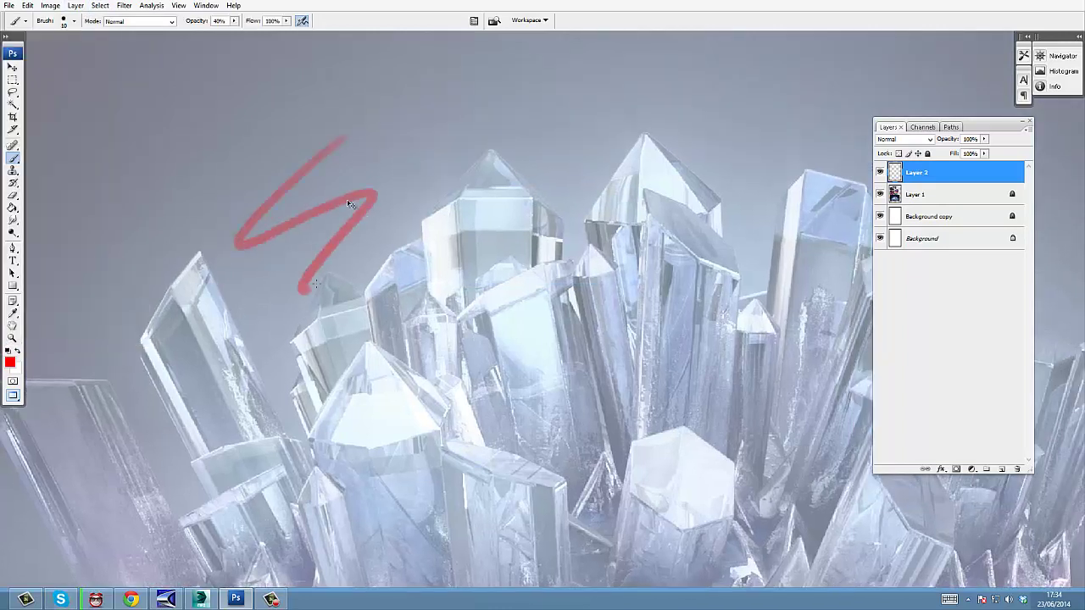
{"action": "key", "text": "ctrl+z"}
- Choose a thinner 5 px brush tip, try it with a red test stroke and undo that stroke
{"action": "left_click", "coordinate": [74, 20]}
{"action": "left_click", "coordinate": [39, 115]}
{"action": "left_click_drag", "start_coordinate": [235, 190], "coordinate": [365, 95]}
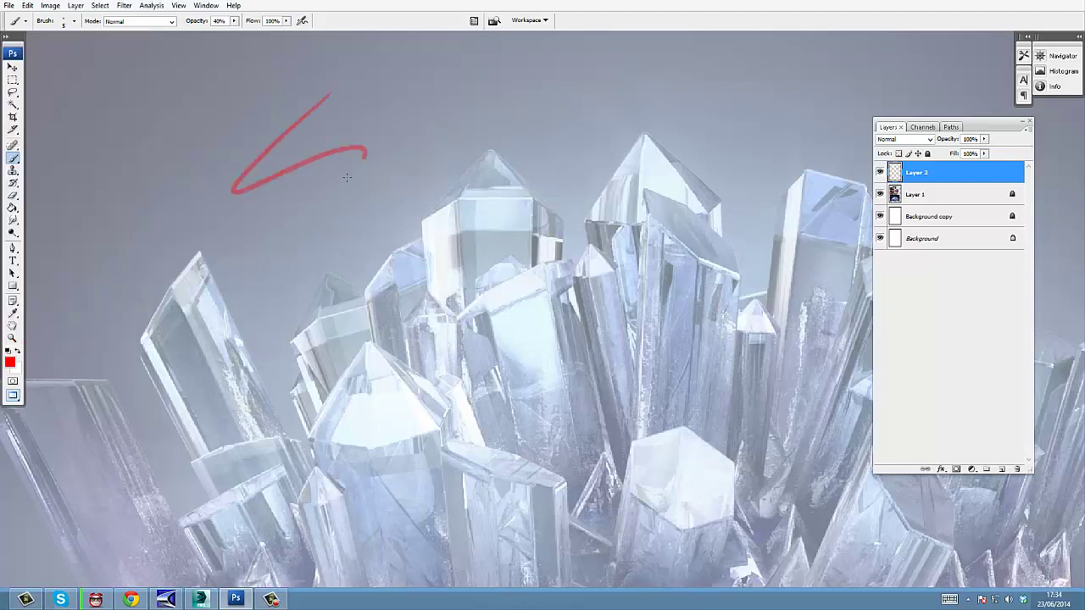
{"action": "key", "text": "ctrl+z"}
- With the brush at 100% opacity, trace two red lines down from the tip of the tallest central blue crystal
{"action": "left_click_drag", "start_coordinate": [528, 157], "coordinate": [518, 150]}
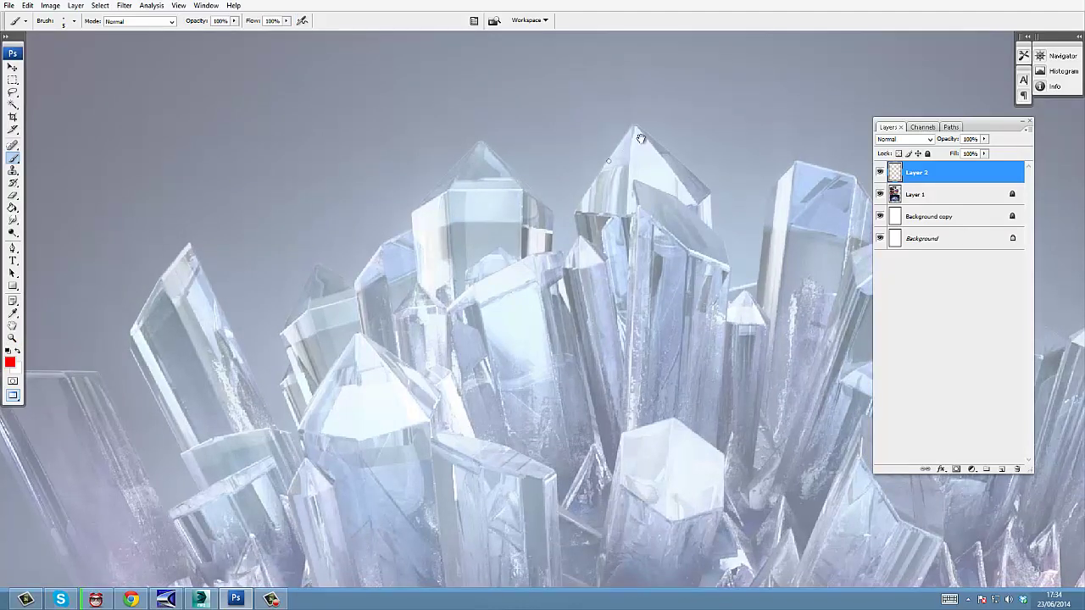
{"action": "mouse_move", "coordinate": [640, 138]}
{"action": "left_mouse_down"}
{"action": "mouse_move", "coordinate": [593, 106]}
{"action": "mouse_move", "coordinate": [587, 225]}
{"action": "left_mouse_up"}
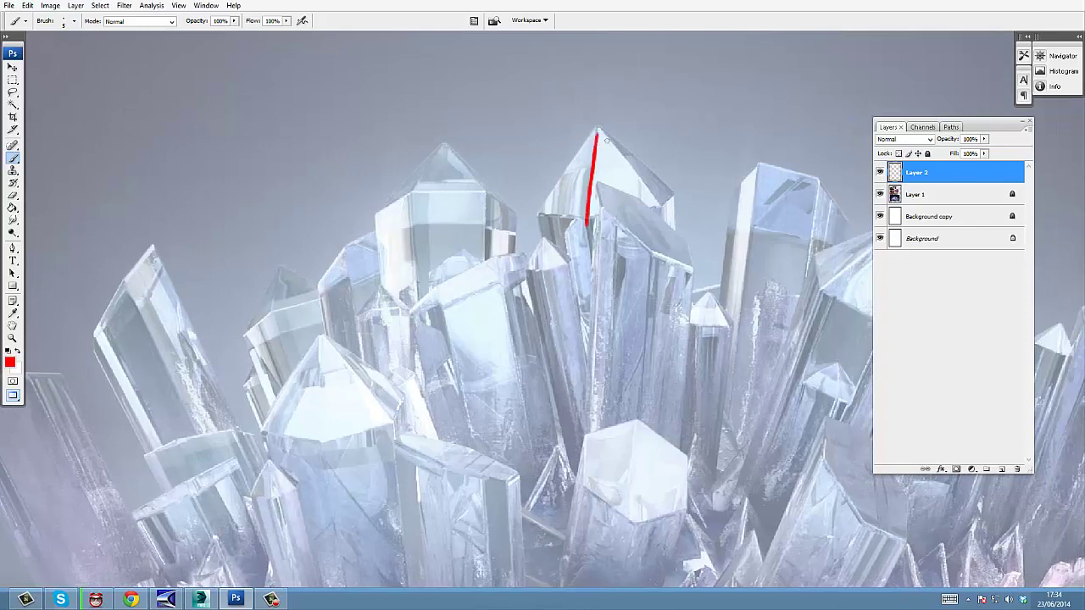
{"action": "left_click_drag", "start_coordinate": [600, 124], "coordinate": [651, 207]}
- Trace the long side edges of the slanted flat-topped crystal in the middle of the blue cluster in red
{"action": "left_click_drag", "start_coordinate": [506, 258], "coordinate": [447, 229]}
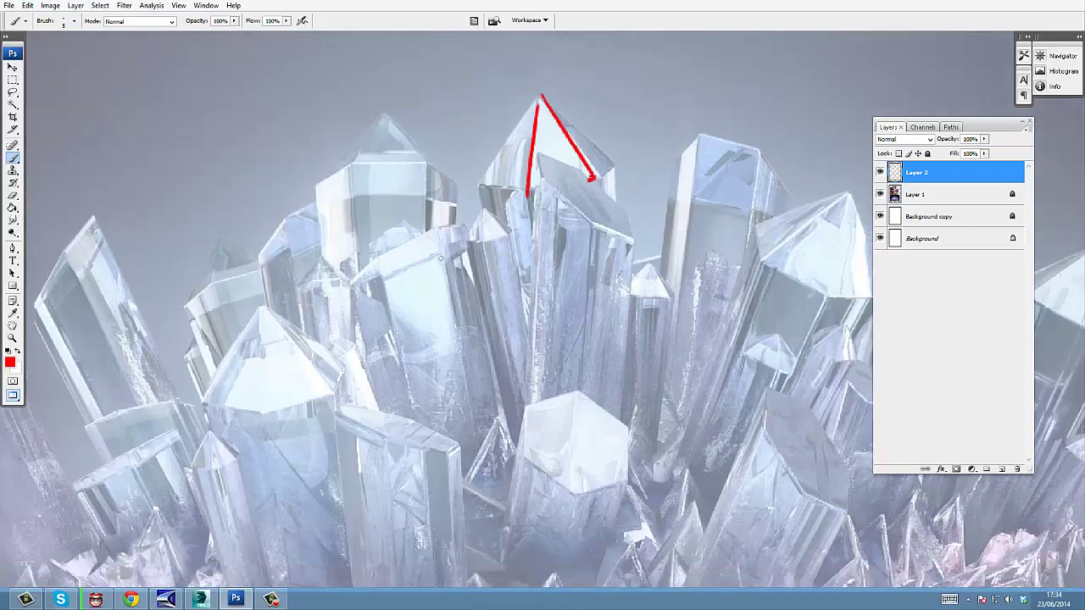
{"action": "key", "text": "z"}
{"action": "left_click", "coordinate": [466, 320]}
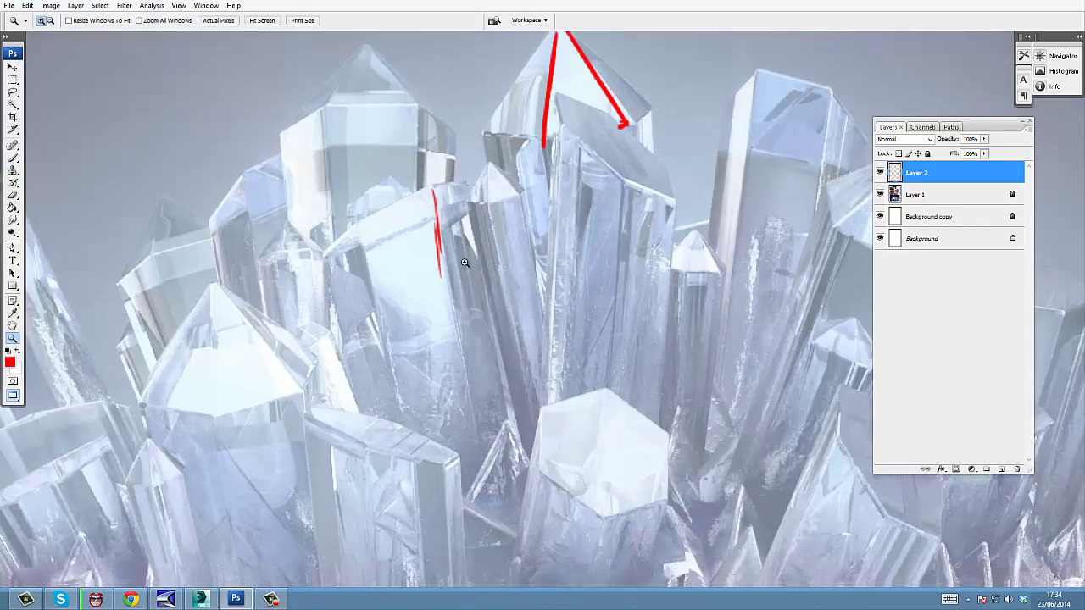
{"action": "left_click", "coordinate": [465, 296]}
{"action": "key", "text": "b"}
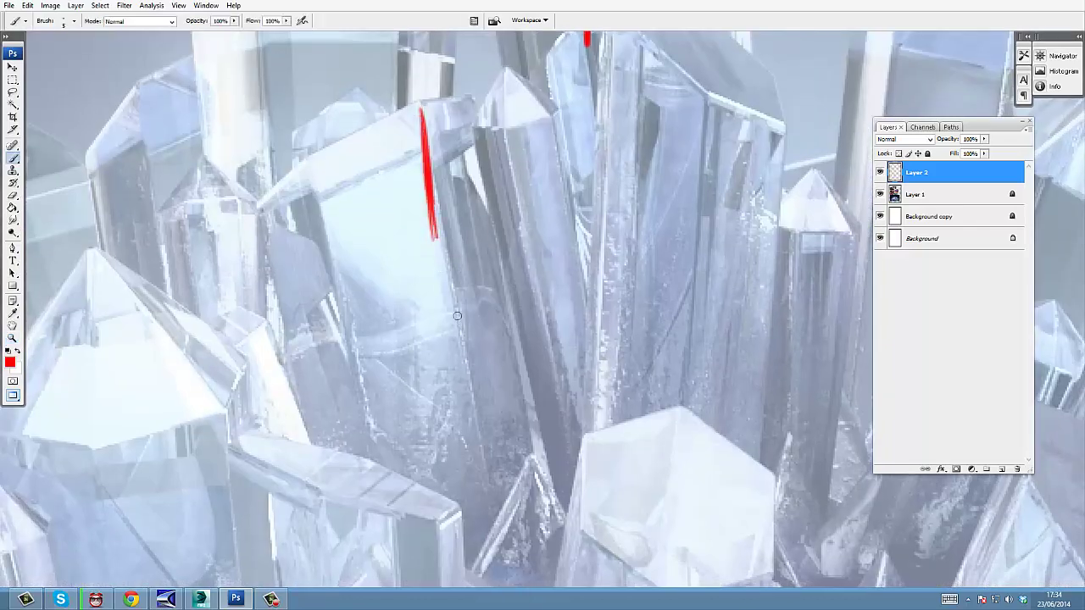
{"action": "left_click_drag", "start_coordinate": [458, 329], "coordinate": [470, 382]}
{"action": "left_click_drag", "start_coordinate": [446, 247], "coordinate": [472, 391]}
{"action": "left_click_drag", "start_coordinate": [314, 181], "coordinate": [327, 254]}
{"action": "left_click_drag", "start_coordinate": [251, 331], "coordinate": [354, 209]}
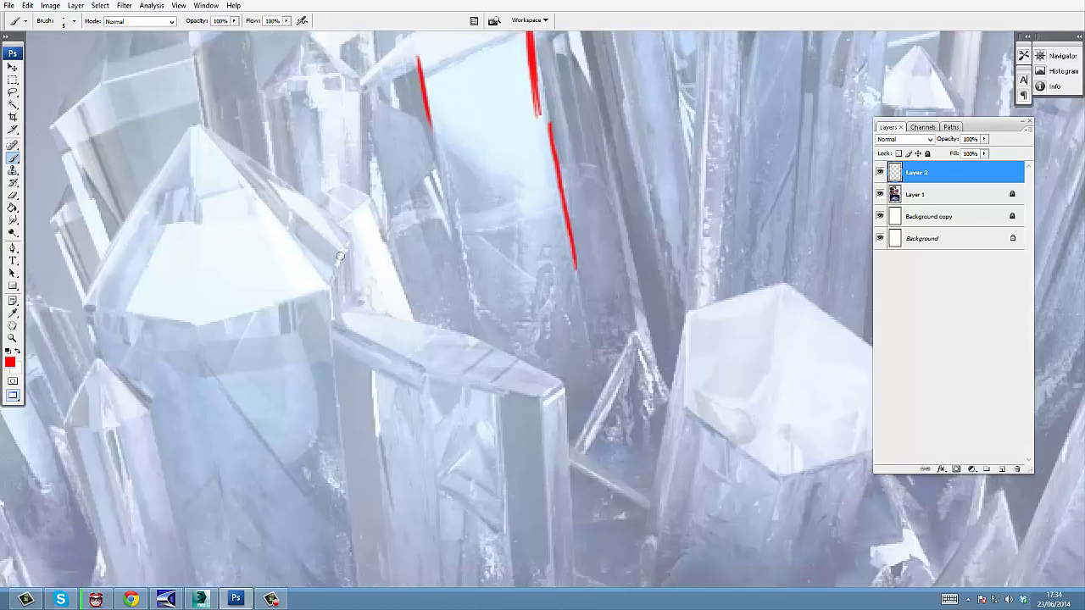
{"action": "left_click_drag", "start_coordinate": [338, 266], "coordinate": [344, 248]}
{"action": "key", "text": "ctrl+z"}
{"action": "left_click_drag", "start_coordinate": [333, 324], "coordinate": [331, 306]}
{"action": "key", "text": "ctrl+z"}
- Mark in red the edges of the slanted crystal and the small pointed crystal at the cluster's lower left
{"action": "left_click_drag", "start_coordinate": [286, 336], "coordinate": [384, 261]}
{"action": "left_click_drag", "start_coordinate": [206, 360], "coordinate": [217, 389]}
{"action": "mouse_move", "coordinate": [212, 347]}
{"action": "left_mouse_down"}
{"action": "mouse_move", "coordinate": [201, 360]}
{"action": "mouse_move", "coordinate": [208, 390]}
{"action": "mouse_move", "coordinate": [334, 330]}
{"action": "left_mouse_up"}
{"action": "mouse_move", "coordinate": [169, 276]}
{"action": "left_mouse_down"}
{"action": "mouse_move", "coordinate": [178, 305]}
{"action": "mouse_move", "coordinate": [310, 245]}
{"action": "left_mouse_up"}
{"action": "left_click_drag", "start_coordinate": [302, 314], "coordinate": [349, 437]}
{"action": "mouse_move", "coordinate": [303, 312]}
{"action": "left_mouse_down"}
{"action": "mouse_move", "coordinate": [368, 406]}
{"action": "mouse_move", "coordinate": [293, 318]}
{"action": "mouse_move", "coordinate": [268, 371]}
{"action": "left_mouse_up"}
- Mark the outer corner of the slanted crystal and the edges of the small triangular shards at the cluster's base
{"action": "left_click_drag", "start_coordinate": [217, 273], "coordinate": [286, 245]}
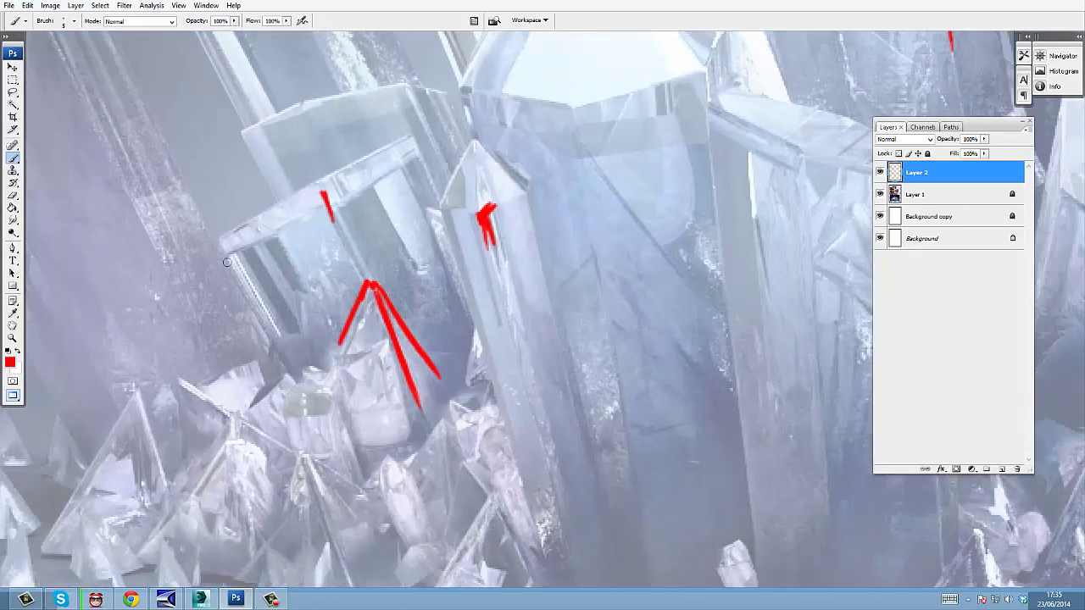
{"action": "left_click_drag", "start_coordinate": [220, 245], "coordinate": [224, 252]}
{"action": "left_click_drag", "start_coordinate": [295, 170], "coordinate": [332, 140]}
{"action": "left_click_drag", "start_coordinate": [260, 226], "coordinate": [325, 154]}
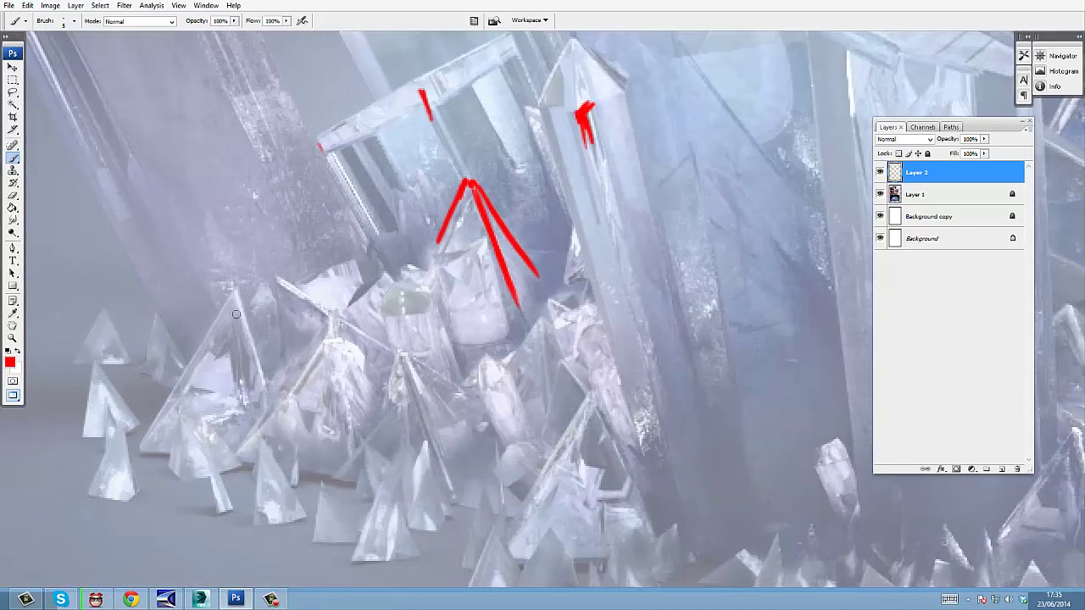
{"action": "left_click_drag", "start_coordinate": [239, 292], "coordinate": [265, 389]}
{"action": "mouse_move", "coordinate": [329, 338]}
{"action": "left_mouse_down"}
{"action": "mouse_move", "coordinate": [333, 316]}
{"action": "mouse_move", "coordinate": [297, 365]}
{"action": "left_mouse_up"}
- Outline several triangular and angular facets in red in the left half of the close-up purple amethyst photo
{"action": "left_click_drag", "start_coordinate": [480, 136], "coordinate": [453, 421]}
{"action": "left_click_drag", "start_coordinate": [515, 85], "coordinate": [490, 320]}
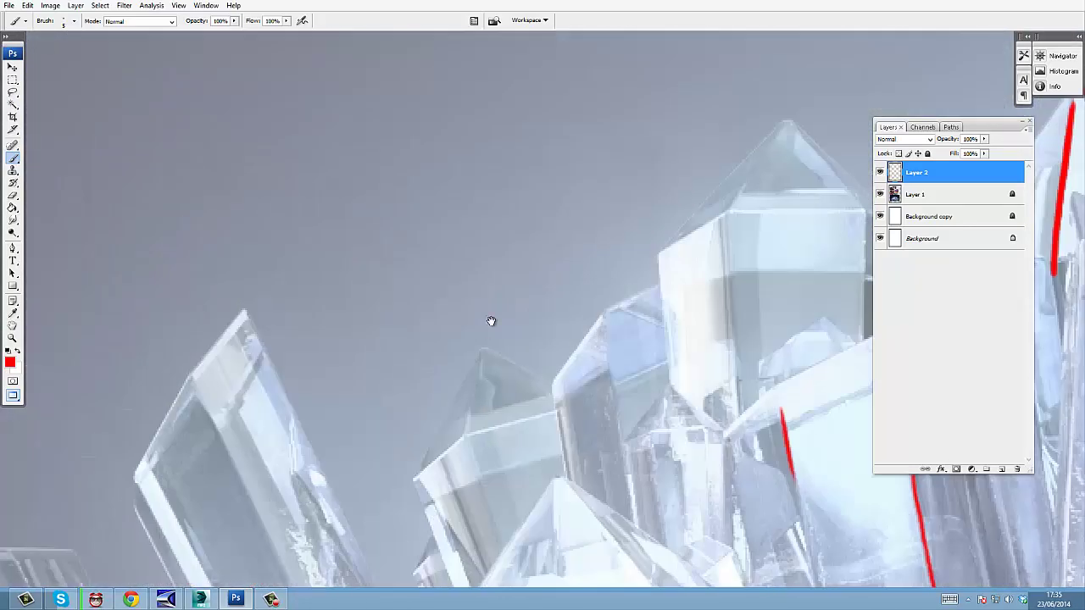
{"action": "key", "text": "alt+space"}
{"action": "left_click", "coordinate": [509, 231], "text": "alt"}
{"action": "left_click", "coordinate": [511, 230], "text": "alt"}
{"action": "left_click", "coordinate": [511, 229], "text": "alt"}
{"action": "left_click_drag", "start_coordinate": [548, 184], "coordinate": [504, 427]}
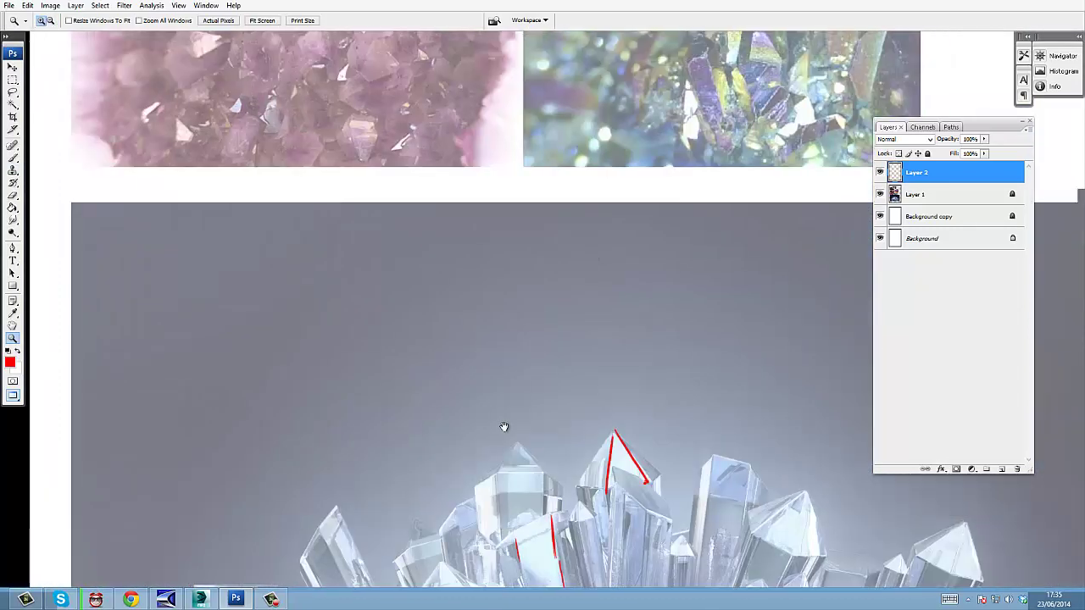
{"action": "left_click_drag", "start_coordinate": [577, 129], "coordinate": [515, 303]}
{"action": "left_click_drag", "start_coordinate": [493, 259], "coordinate": [576, 406]}
{"action": "left_click_drag", "start_coordinate": [394, 263], "coordinate": [448, 218]}
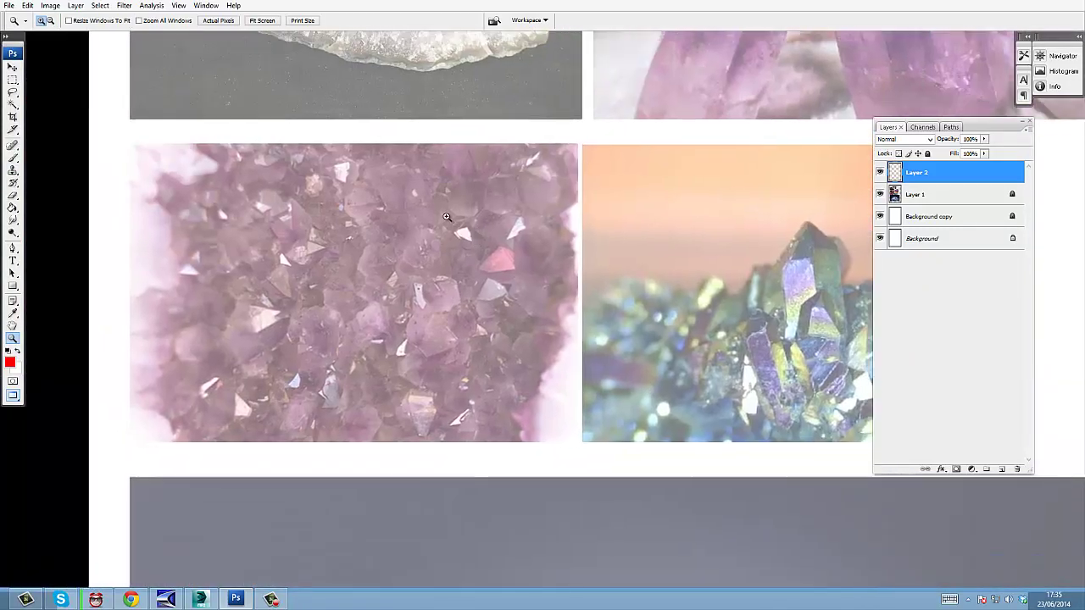
{"action": "left_click", "coordinate": [424, 300], "text": "ctrl"}
{"action": "left_click", "coordinate": [424, 299], "text": "ctrl"}
{"action": "mouse_move", "coordinate": [438, 298]}
{"action": "left_mouse_down"}
{"action": "mouse_move", "coordinate": [530, 311]}
{"action": "mouse_move", "coordinate": [553, 354]}
{"action": "mouse_move", "coordinate": [578, 366]}
{"action": "left_mouse_up"}
{"action": "key", "text": "b"}
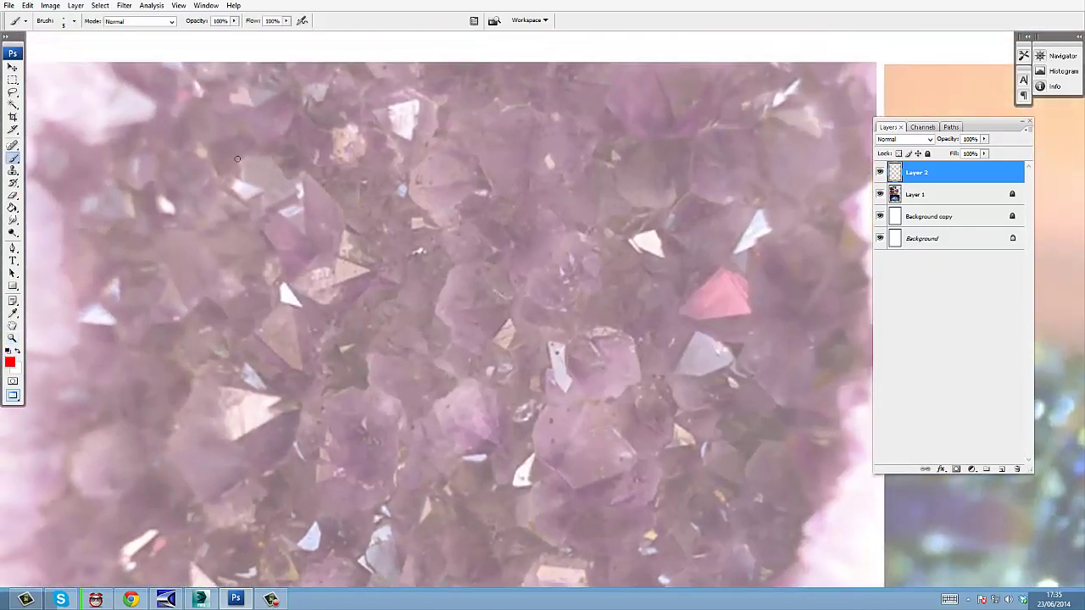
{"action": "mouse_move", "coordinate": [228, 156]}
{"action": "left_mouse_down"}
{"action": "mouse_move", "coordinate": [371, 250]}
{"action": "mouse_move", "coordinate": [457, 271]}
{"action": "mouse_move", "coordinate": [453, 350]}
{"action": "mouse_move", "coordinate": [513, 215]}
{"action": "mouse_move", "coordinate": [556, 240]}
{"action": "mouse_move", "coordinate": [608, 307]}
{"action": "mouse_move", "coordinate": [649, 161]}
{"action": "mouse_move", "coordinate": [584, 122]}
{"action": "mouse_move", "coordinate": [504, 176]}
{"action": "mouse_move", "coordinate": [385, 212]}
{"action": "mouse_move", "coordinate": [320, 138]}
{"action": "mouse_move", "coordinate": [369, 286]}
{"action": "mouse_move", "coordinate": [406, 311]}
{"action": "left_mouse_up"}
{"action": "key", "text": "ctrl+z"}
{"action": "mouse_move", "coordinate": [450, 146]}
{"action": "left_mouse_down"}
{"action": "mouse_move", "coordinate": [416, 185]}
{"action": "mouse_move", "coordinate": [449, 145]}
{"action": "mouse_move", "coordinate": [523, 162]}
{"action": "mouse_move", "coordinate": [493, 150]}
{"action": "left_mouse_up"}
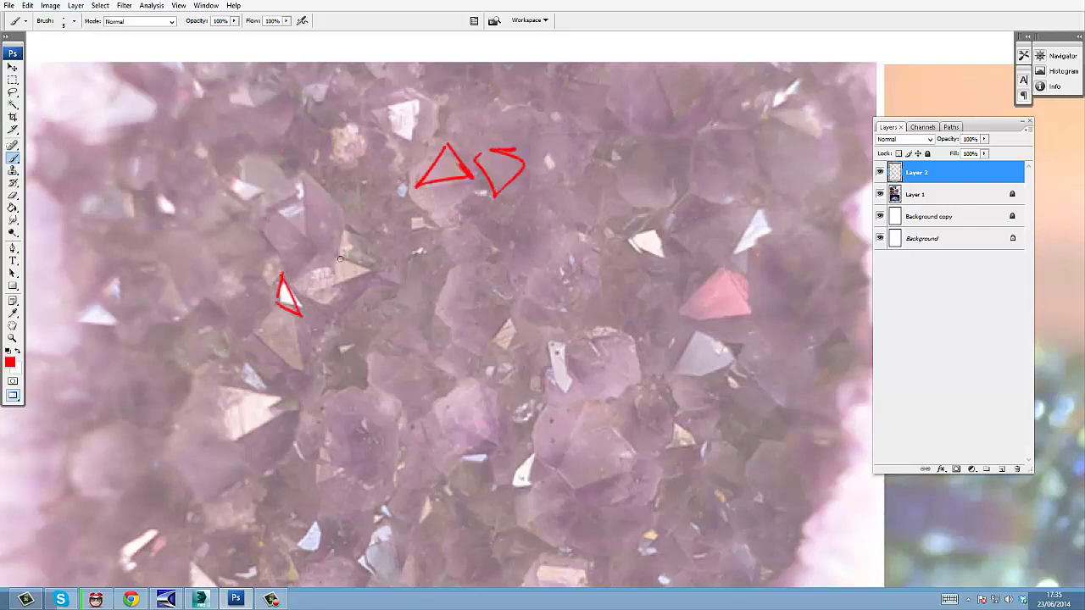
{"action": "mouse_move", "coordinate": [333, 253]}
{"action": "left_mouse_down"}
{"action": "mouse_move", "coordinate": [370, 269]}
{"action": "mouse_move", "coordinate": [333, 257]}
{"action": "left_mouse_up"}
- Outline the pink facet in the amethyst photo in red and draw two red arrows, one beside it and one pointing into it
{"action": "left_click_drag", "start_coordinate": [593, 212], "coordinate": [491, 202]}
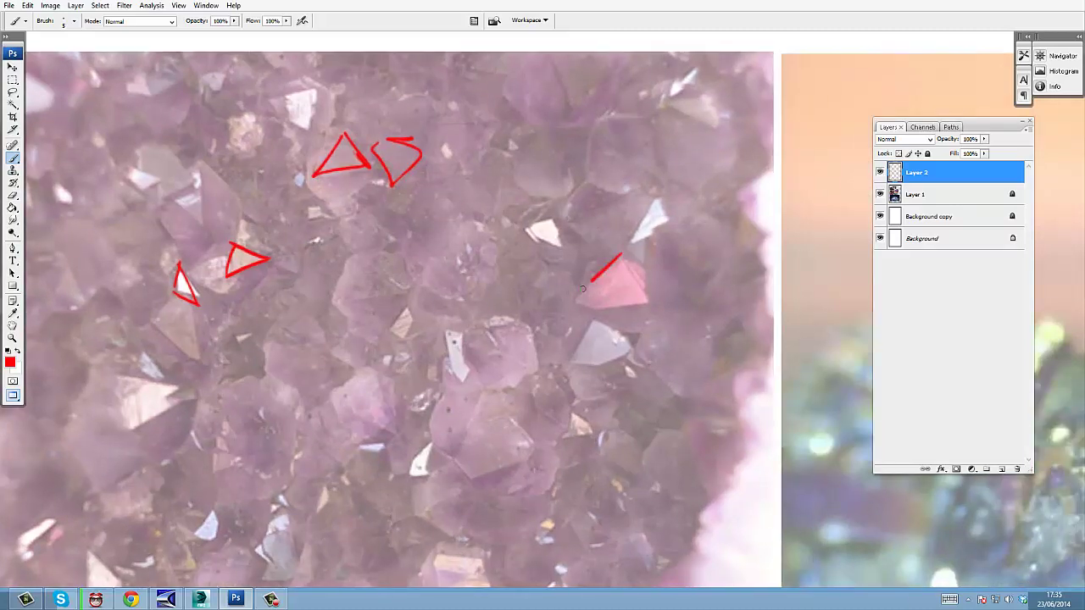
{"action": "mouse_move", "coordinate": [583, 289]}
{"action": "left_mouse_down"}
{"action": "mouse_move", "coordinate": [630, 309]}
{"action": "mouse_move", "coordinate": [621, 254]}
{"action": "left_mouse_up"}
{"action": "mouse_move", "coordinate": [665, 221]}
{"action": "left_mouse_down"}
{"action": "mouse_move", "coordinate": [609, 187]}
{"action": "mouse_move", "coordinate": [615, 271]}
{"action": "left_mouse_up"}
{"action": "left_click_drag", "start_coordinate": [634, 243], "coordinate": [616, 270]}
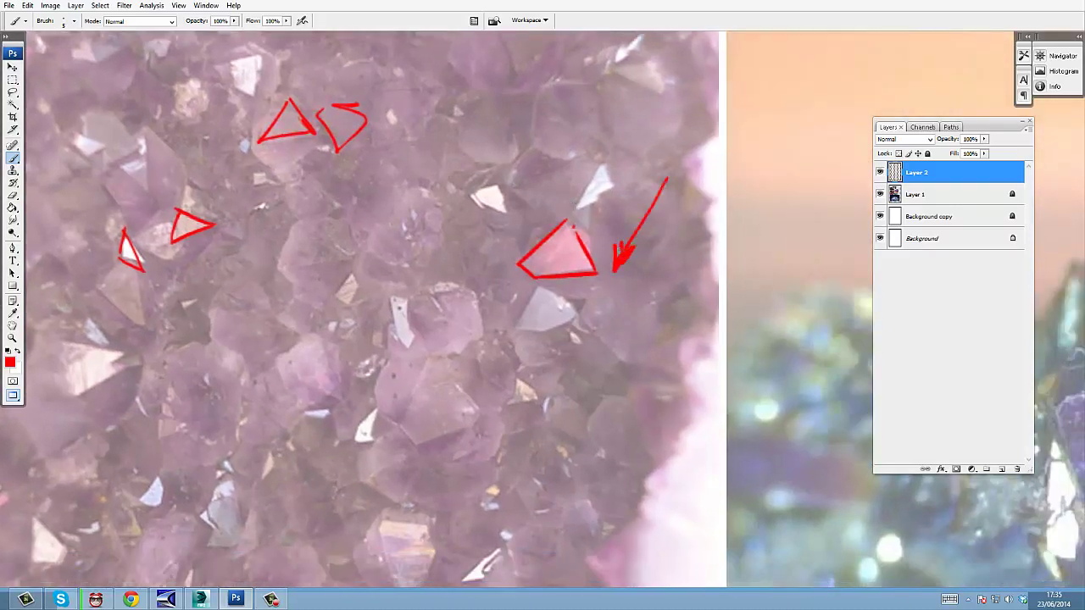
{"action": "left_click_drag", "start_coordinate": [552, 175], "coordinate": [560, 257]}
{"action": "left_click_drag", "start_coordinate": [552, 239], "coordinate": [560, 257]}
{"action": "left_click_drag", "start_coordinate": [571, 235], "coordinate": [566, 245]}
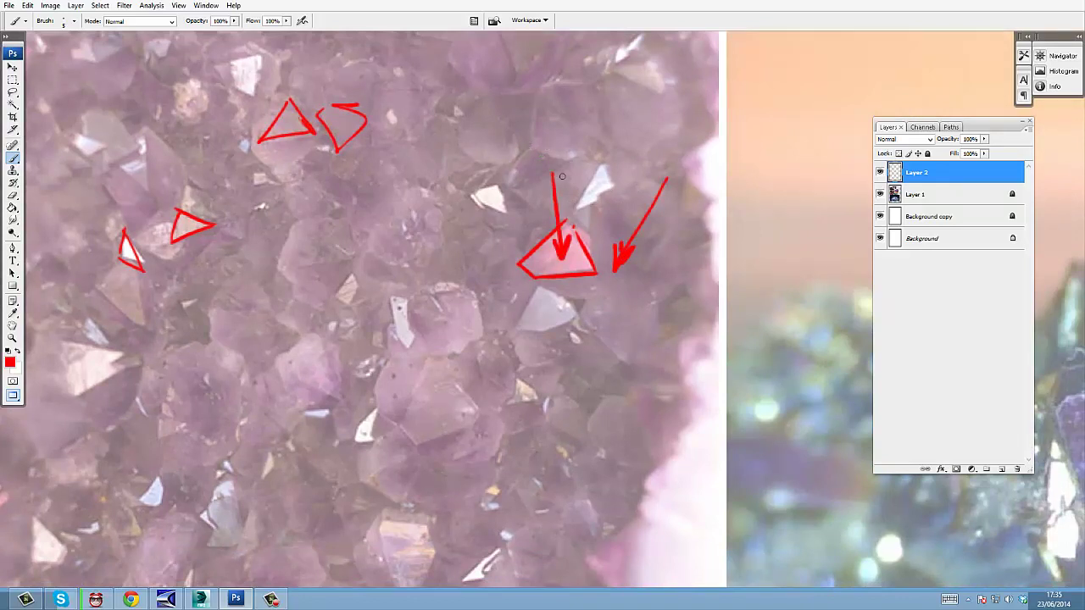
- Draw red arrows to the pale facet at the close-up amethyst photo's left edge and to the large bright facet nearby
{"action": "mouse_move", "coordinate": [502, 224]}
{"action": "left_mouse_down"}
{"action": "mouse_move", "coordinate": [533, 184]}
{"action": "mouse_move", "coordinate": [552, 184]}
{"action": "left_mouse_up"}
{"action": "mouse_move", "coordinate": [468, 210]}
{"action": "left_mouse_down"}
{"action": "mouse_move", "coordinate": [567, 176]}
{"action": "mouse_move", "coordinate": [564, 261]}
{"action": "left_mouse_up"}
{"action": "mouse_move", "coordinate": [566, 123]}
{"action": "left_mouse_down"}
{"action": "mouse_move", "coordinate": [578, 257]}
{"action": "mouse_move", "coordinate": [599, 144]}
{"action": "left_mouse_up"}
{"action": "mouse_move", "coordinate": [252, 376]}
{"action": "left_mouse_down"}
{"action": "mouse_move", "coordinate": [255, 273]}
{"action": "mouse_move", "coordinate": [263, 285]}
{"action": "left_mouse_up"}
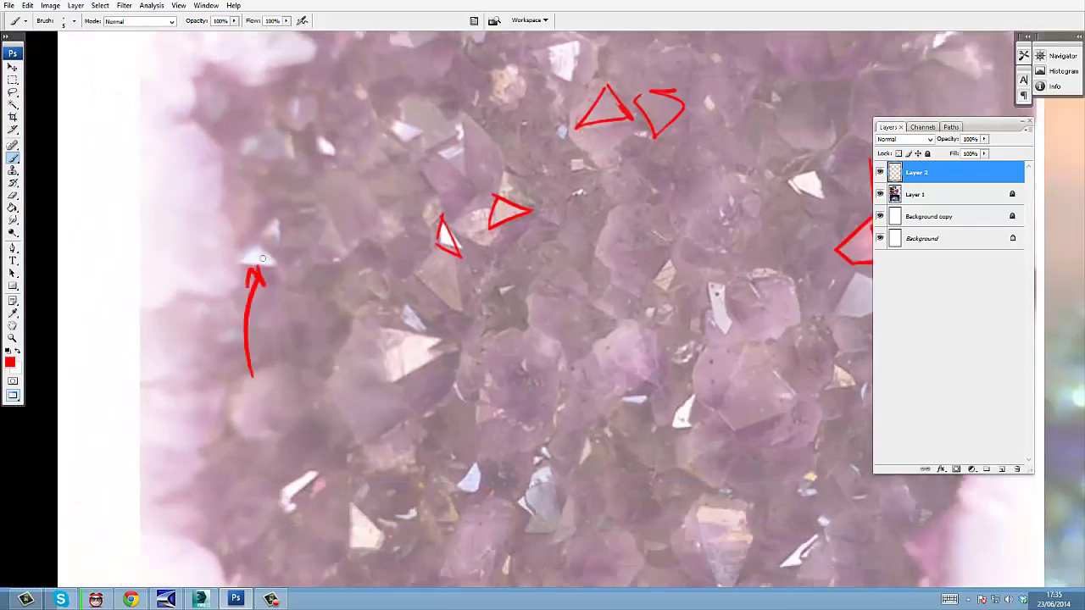
{"action": "left_click", "coordinate": [271, 252]}
{"action": "scroll", "coordinate": [424, 264], "scroll_direction": "down", "scroll_amount": 2}
{"action": "scroll", "coordinate": [383, 339], "scroll_direction": "right", "scroll_amount": 1}
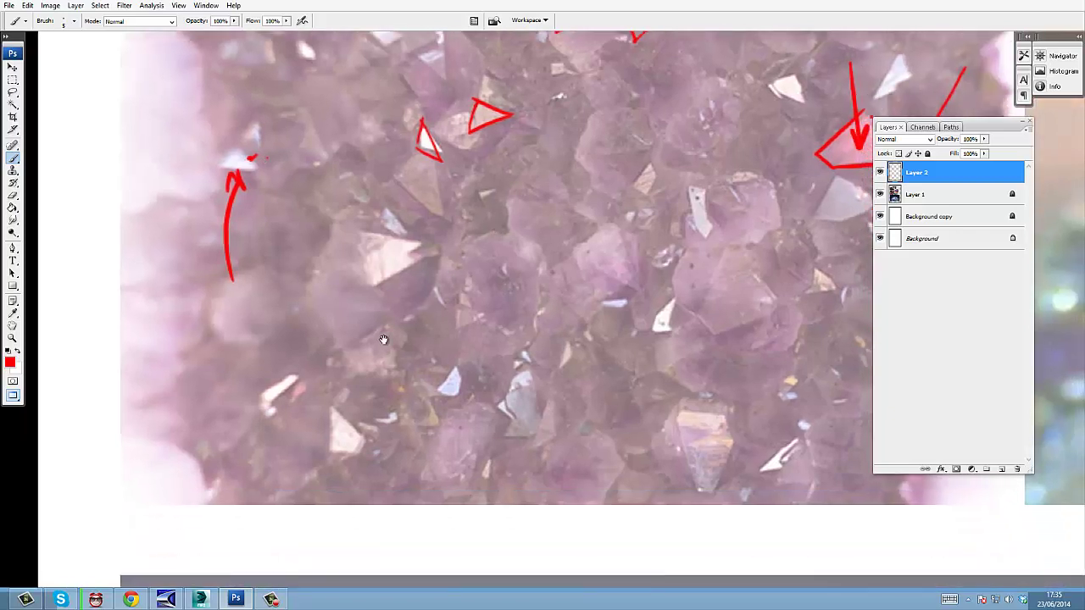
{"action": "mouse_move", "coordinate": [373, 375]}
{"action": "left_mouse_down"}
{"action": "mouse_move", "coordinate": [390, 254]}
{"action": "mouse_move", "coordinate": [397, 265]}
{"action": "left_mouse_up"}
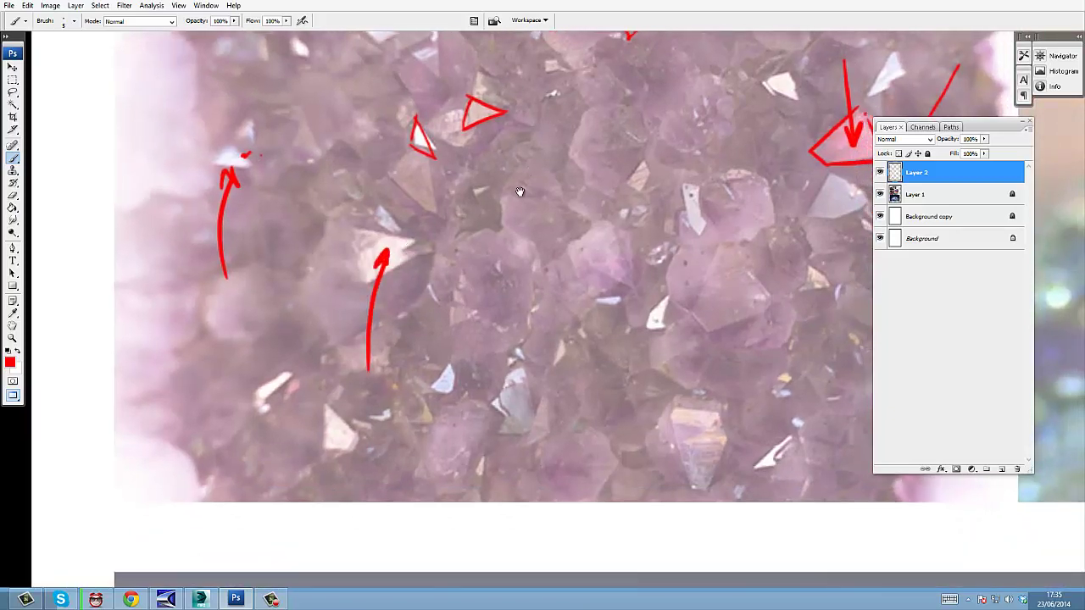
- Draw a long wavy red line above the amethyst slab's crystal tips, looping back around and down its left side
{"action": "scroll", "coordinate": [518, 189], "scroll_direction": "up", "scroll_amount": 8}
{"action": "left_click_drag", "start_coordinate": [569, 237], "coordinate": [519, 475]}
{"action": "left_click_drag", "start_coordinate": [548, 293], "coordinate": [645, 332]}
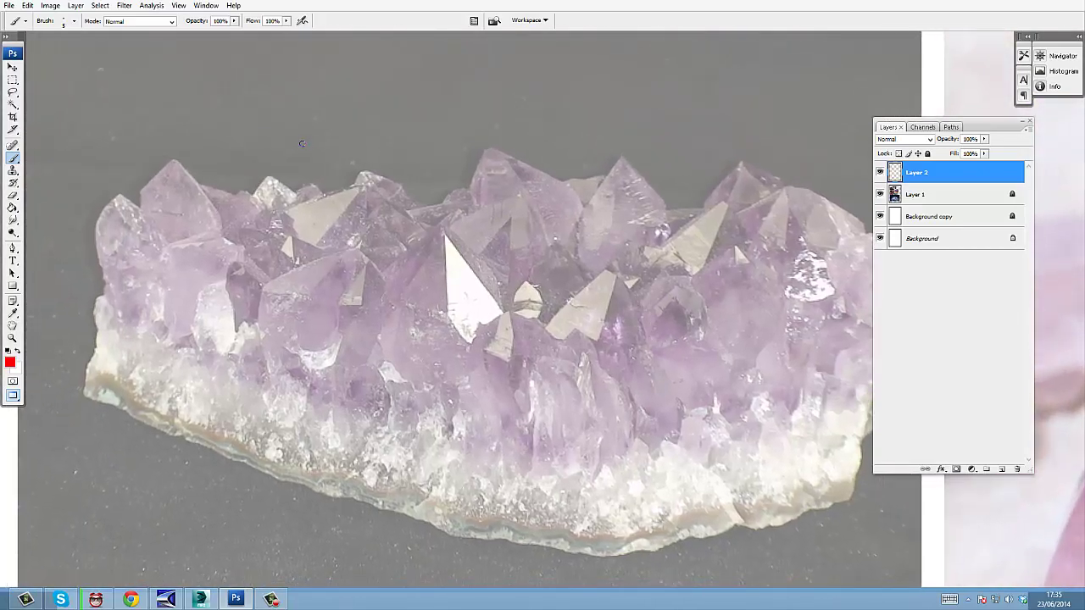
{"action": "mouse_move", "coordinate": [211, 131]}
{"action": "left_mouse_down"}
{"action": "mouse_move", "coordinate": [271, 92]}
{"action": "mouse_move", "coordinate": [717, 82]}
{"action": "mouse_move", "coordinate": [159, 89]}
{"action": "mouse_move", "coordinate": [66, 212]}
{"action": "mouse_move", "coordinate": [56, 386]}
{"action": "left_mouse_up"}
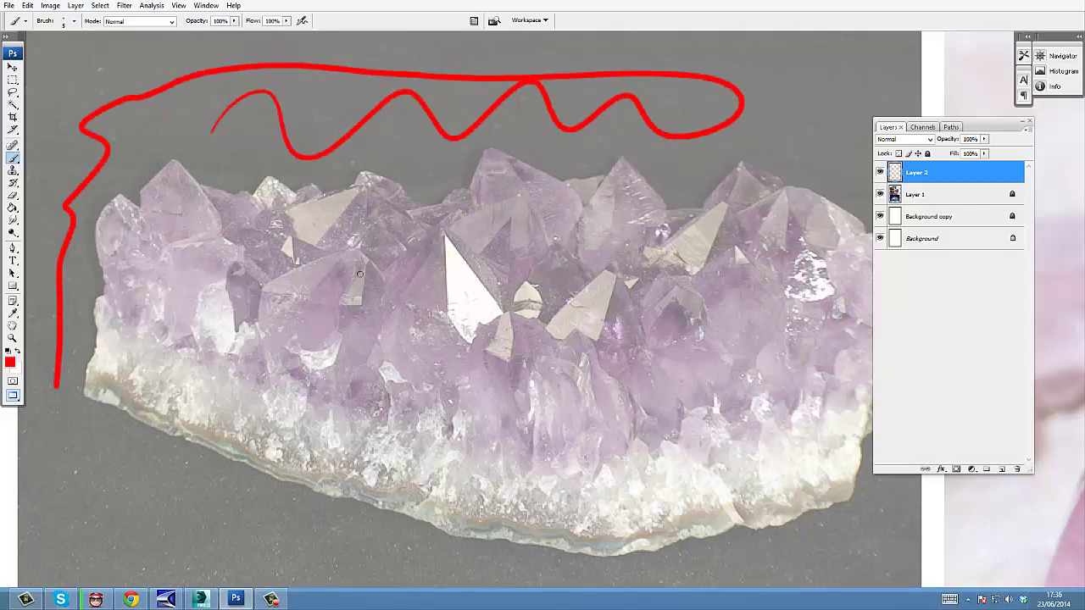
{"action": "left_click_drag", "start_coordinate": [337, 301], "coordinate": [331, 310]}
{"action": "left_click_drag", "start_coordinate": [366, 267], "coordinate": [366, 304]}
{"action": "mouse_move", "coordinate": [365, 188]}
{"action": "left_mouse_down"}
{"action": "mouse_move", "coordinate": [306, 247]}
{"action": "mouse_move", "coordinate": [286, 213]}
{"action": "mouse_move", "coordinate": [367, 186]}
{"action": "left_mouse_up"}
{"action": "mouse_move", "coordinate": [500, 197]}
{"action": "left_mouse_down"}
{"action": "mouse_move", "coordinate": [467, 251]}
{"action": "mouse_move", "coordinate": [513, 201]}
{"action": "left_mouse_up"}
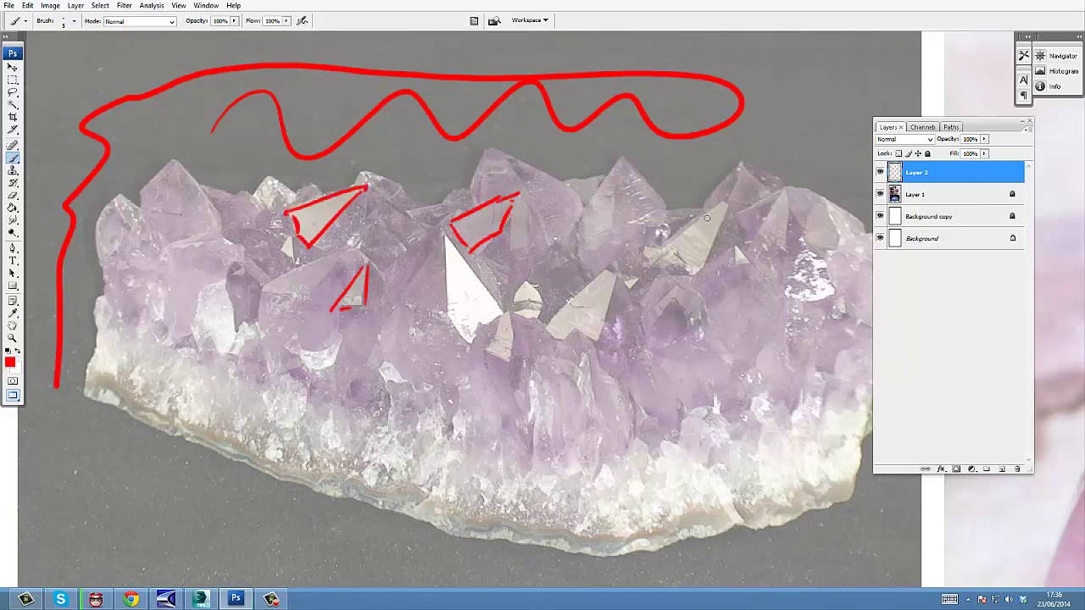
{"action": "key", "text": "e"}
{"action": "mouse_move", "coordinate": [531, 202]}
{"action": "left_mouse_down"}
{"action": "mouse_move", "coordinate": [326, 222]}
{"action": "mouse_move", "coordinate": [339, 204]}
{"action": "left_mouse_up"}
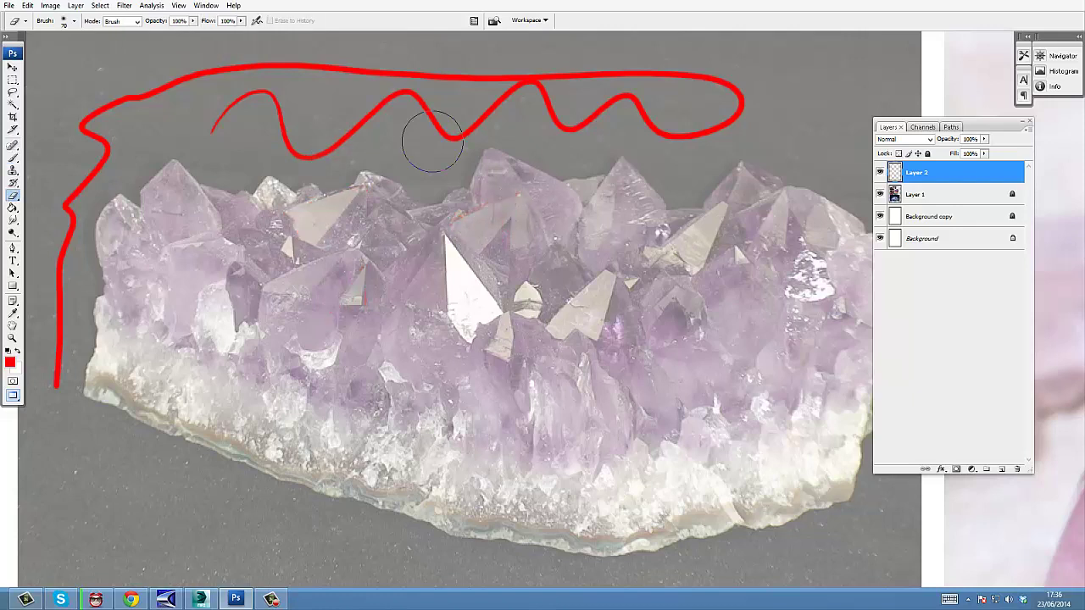
- Draw a red arrow pointing up-left from the amethyst slab and outline the slanted triangular facets across its crystals in red
{"action": "key", "text": "b"}
{"action": "mouse_move", "coordinate": [417, 224]}
{"action": "left_mouse_down"}
{"action": "mouse_move", "coordinate": [219, 151]}
{"action": "mouse_move", "coordinate": [231, 172]}
{"action": "left_mouse_up"}
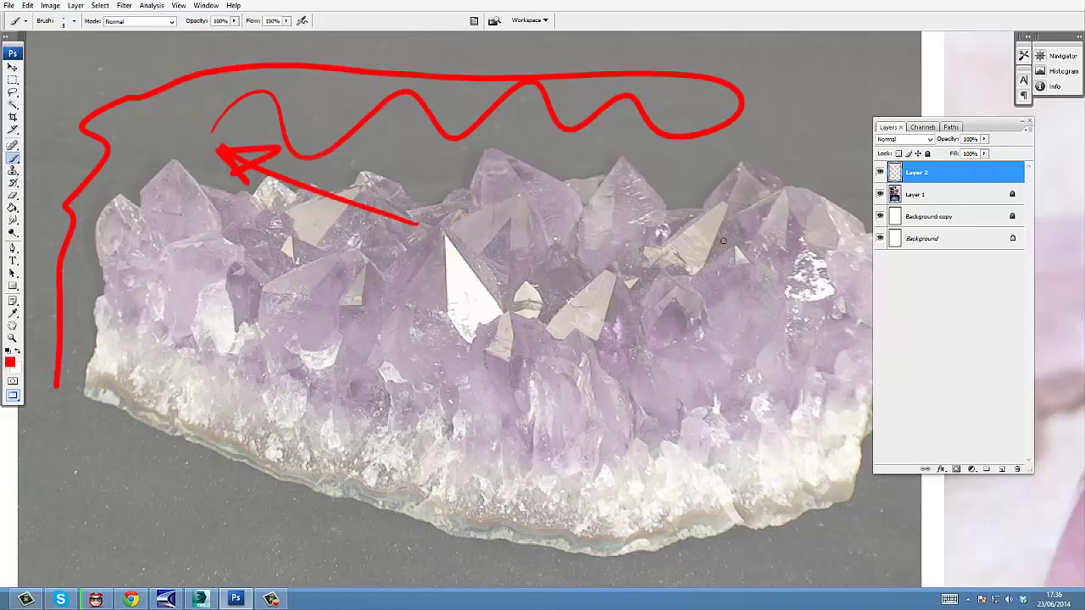
{"action": "mouse_move", "coordinate": [674, 247]}
{"action": "left_mouse_down"}
{"action": "mouse_move", "coordinate": [723, 208]}
{"action": "mouse_move", "coordinate": [694, 263]}
{"action": "left_mouse_up"}
{"action": "mouse_move", "coordinate": [514, 202]}
{"action": "left_mouse_down"}
{"action": "mouse_move", "coordinate": [488, 242]}
{"action": "mouse_move", "coordinate": [483, 230]}
{"action": "left_mouse_up"}
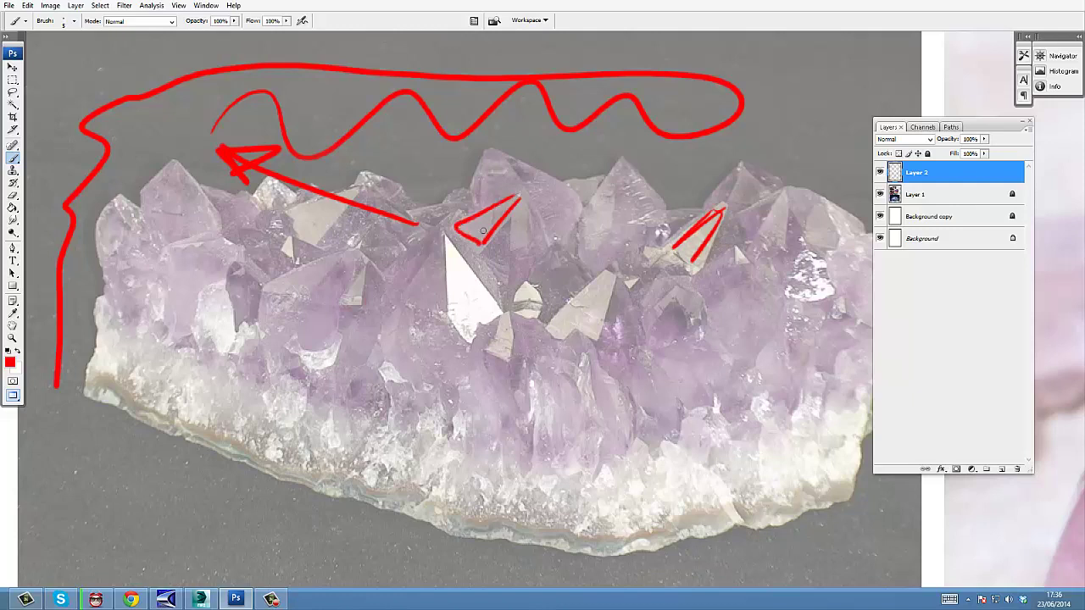
{"action": "left_click_drag", "start_coordinate": [606, 273], "coordinate": [574, 290]}
{"action": "left_click_drag", "start_coordinate": [367, 275], "coordinate": [348, 307]}
{"action": "left_click_drag", "start_coordinate": [378, 343], "coordinate": [390, 333]}
{"action": "left_click_drag", "start_coordinate": [410, 235], "coordinate": [397, 242]}
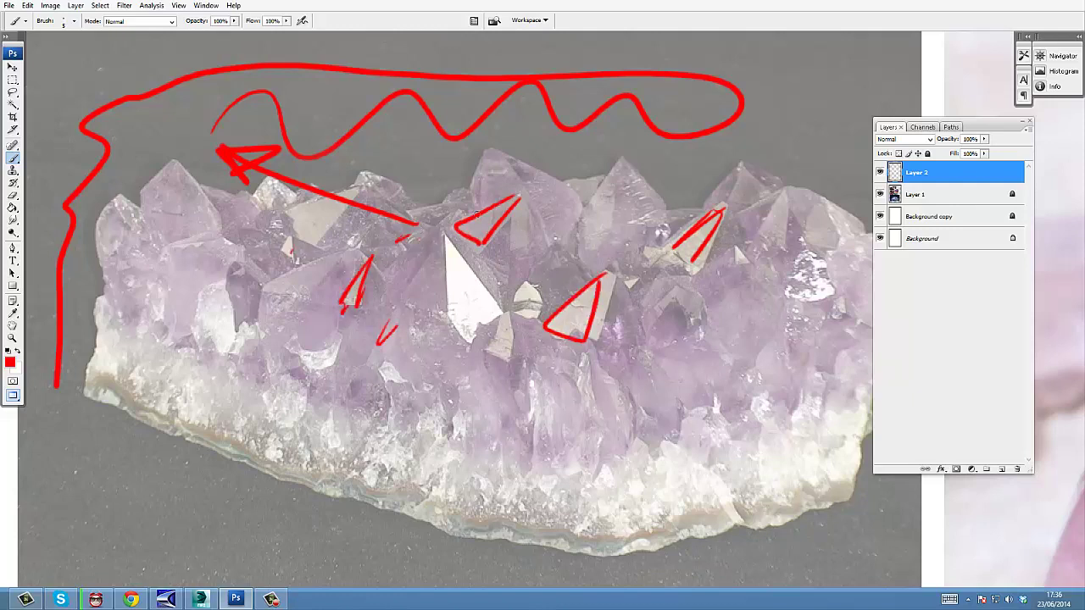
- Draw a second up-left red arrow from the slab's central crystals, parallel to the first one
{"action": "mouse_move", "coordinate": [530, 192]}
{"action": "left_mouse_down"}
{"action": "mouse_move", "coordinate": [402, 150]}
{"action": "mouse_move", "coordinate": [442, 156]}
{"action": "left_mouse_up"}
{"action": "key", "text": "ctrl+z"}
{"action": "mouse_move", "coordinate": [582, 218]}
{"action": "left_mouse_down"}
{"action": "mouse_move", "coordinate": [448, 159]}
{"action": "mouse_move", "coordinate": [464, 156]}
{"action": "left_mouse_up"}
- Draw a curved red arrow to the slab's white base and outline several small jagged crystals there in red
{"action": "left_click_drag", "start_coordinate": [549, 170], "coordinate": [578, 119]}
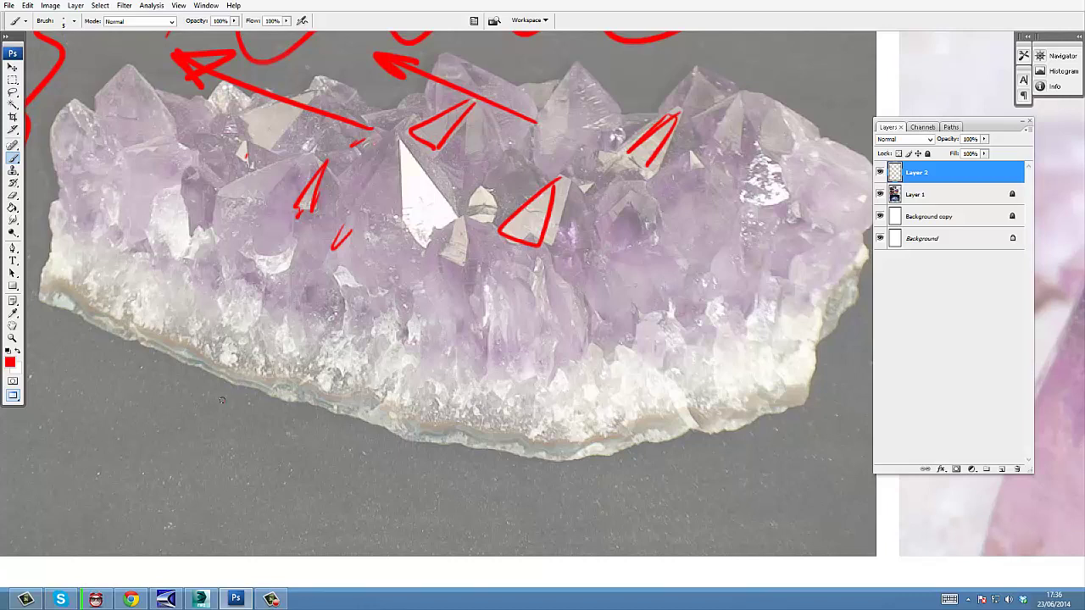
{"action": "mouse_move", "coordinate": [172, 428]}
{"action": "left_mouse_down"}
{"action": "mouse_move", "coordinate": [178, 376]}
{"action": "mouse_move", "coordinate": [253, 351]}
{"action": "left_mouse_up"}
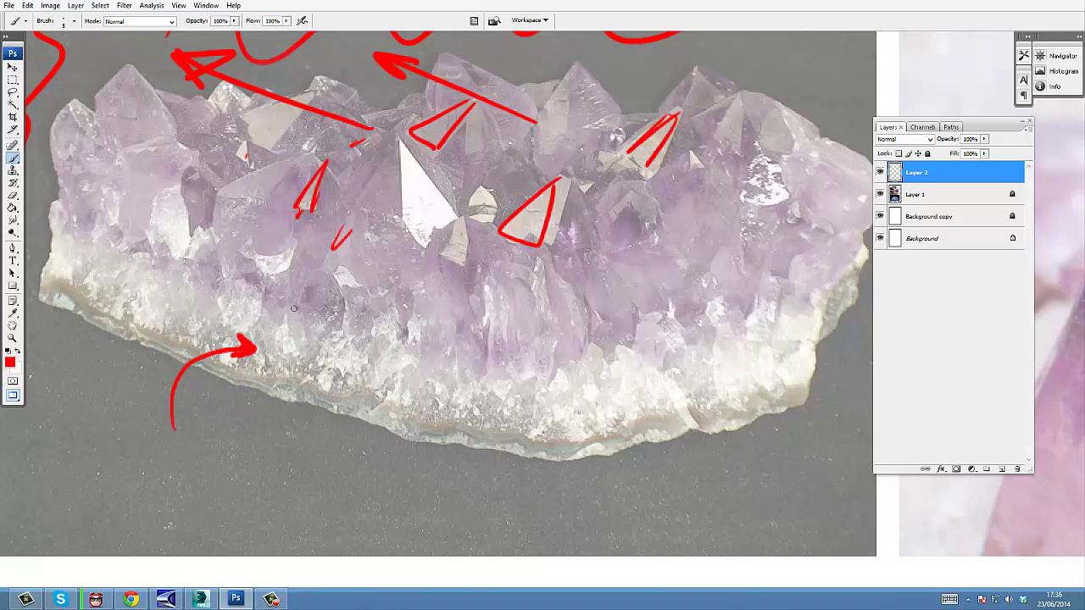
{"action": "mouse_move", "coordinate": [294, 308]}
{"action": "left_mouse_down"}
{"action": "mouse_move", "coordinate": [269, 345]}
{"action": "mouse_move", "coordinate": [306, 342]}
{"action": "mouse_move", "coordinate": [296, 311]}
{"action": "left_mouse_up"}
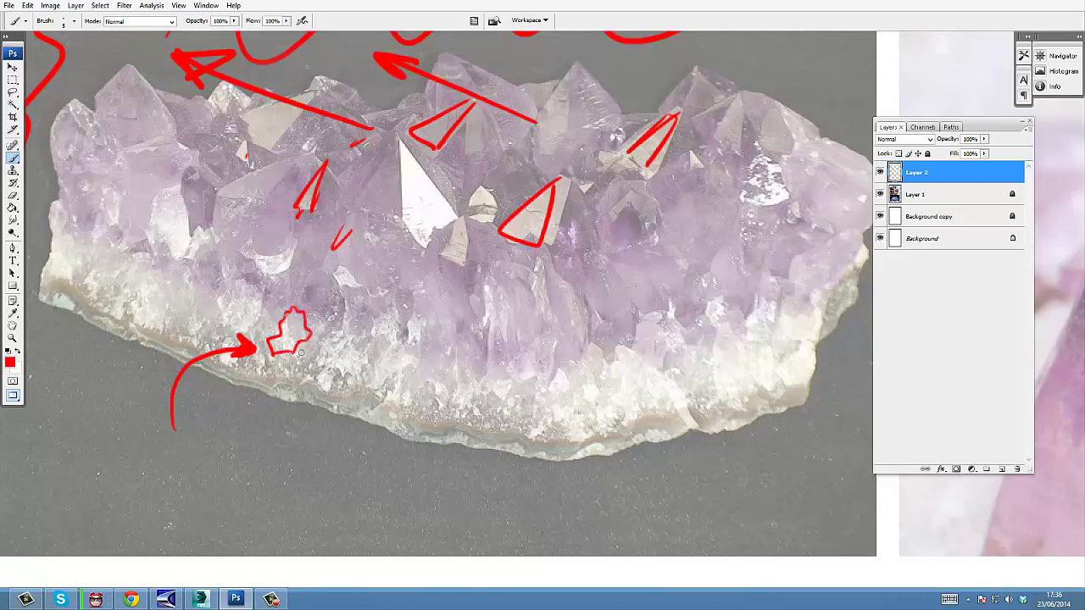
{"action": "mouse_move", "coordinate": [300, 353]}
{"action": "left_mouse_down"}
{"action": "mouse_move", "coordinate": [310, 361]}
{"action": "mouse_move", "coordinate": [320, 338]}
{"action": "mouse_move", "coordinate": [332, 342]}
{"action": "mouse_move", "coordinate": [310, 344]}
{"action": "mouse_move", "coordinate": [339, 370]}
{"action": "mouse_move", "coordinate": [359, 365]}
{"action": "mouse_move", "coordinate": [354, 389]}
{"action": "mouse_move", "coordinate": [382, 395]}
{"action": "left_mouse_up"}
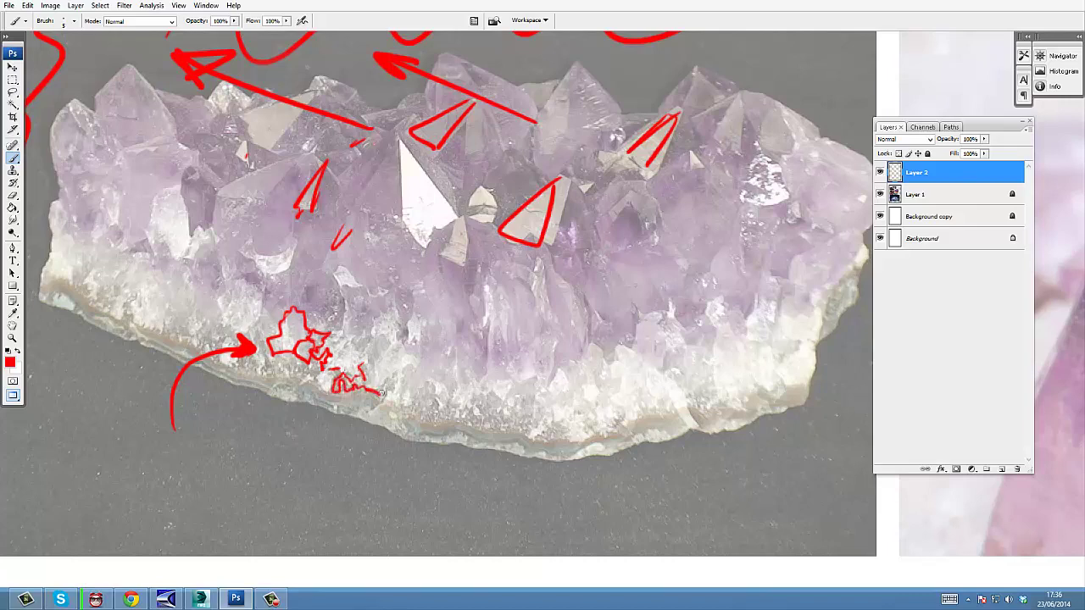
- Reset the painting colour to the default black for marking the tall purple crystals photo
{"action": "left_click_drag", "start_coordinate": [572, 324], "coordinate": [506, 344]}
{"action": "mouse_move", "coordinate": [437, 288]}
{"action": "left_mouse_down"}
{"action": "mouse_move", "coordinate": [404, 341]}
{"action": "mouse_move", "coordinate": [383, 293]}
{"action": "left_mouse_up"}
{"action": "left_click_drag", "start_coordinate": [590, 251], "coordinate": [402, 277]}
{"action": "left_click", "coordinate": [521, 284], "text": "alt"}
{"action": "left_click_drag", "start_coordinate": [685, 296], "coordinate": [389, 255]}
{"action": "left_click", "coordinate": [8, 350]}
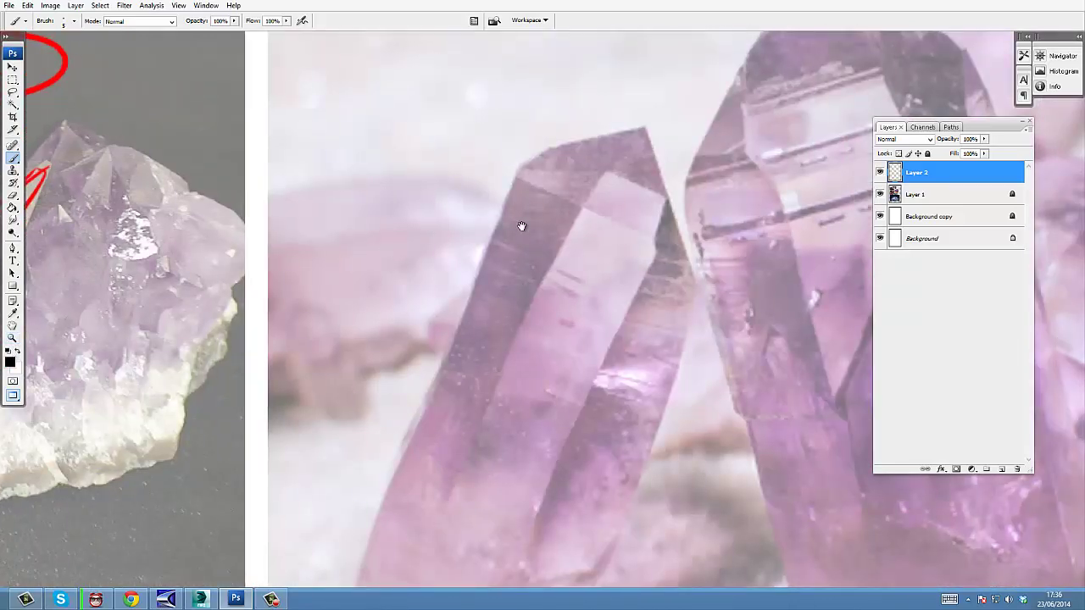
{"action": "left_click_drag", "start_coordinate": [521, 225], "coordinate": [403, 152]}
{"action": "left_click_drag", "start_coordinate": [318, 172], "coordinate": [280, 255]}
{"action": "key", "text": "z"}
{"action": "left_click", "coordinate": [378, 213], "text": "alt"}
{"action": "mouse_move", "coordinate": [510, 225]}
{"action": "left_mouse_down"}
{"action": "mouse_move", "coordinate": [500, 300]}
{"action": "mouse_move", "coordinate": [533, 409]}
{"action": "left_mouse_up"}
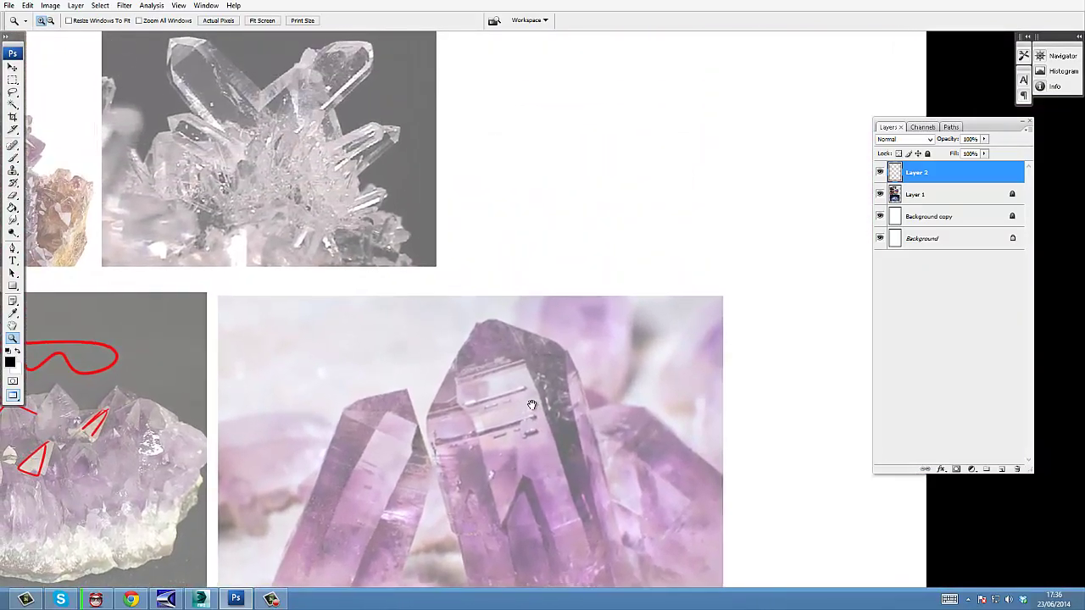
{"action": "left_click_drag", "start_coordinate": [323, 327], "coordinate": [464, 337]}
{"action": "left_click_drag", "start_coordinate": [362, 274], "coordinate": [537, 301]}
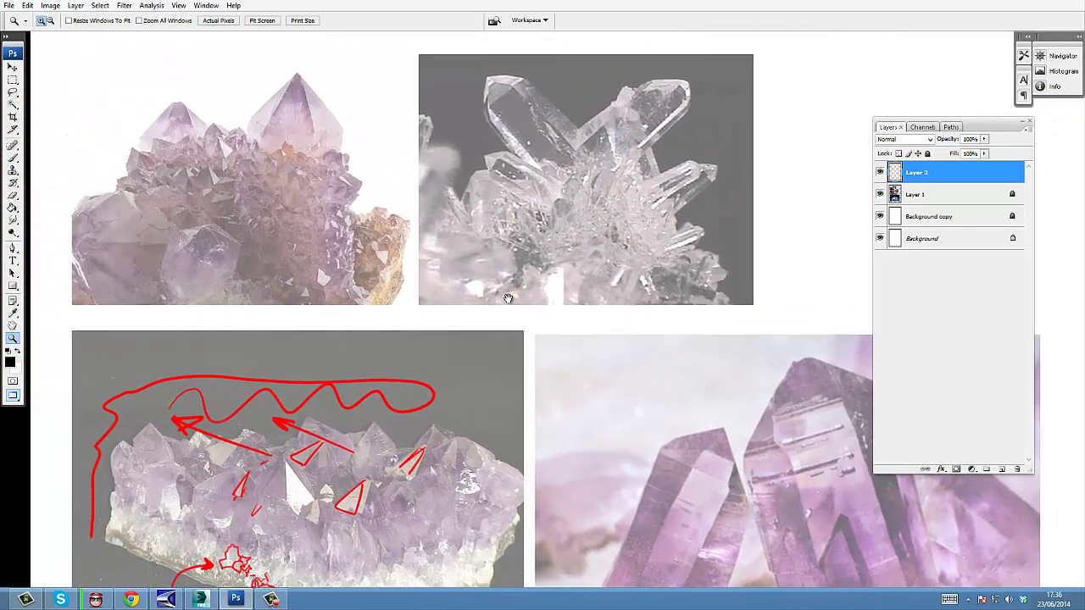
{"action": "key", "text": "b"}
{"action": "left_click_drag", "start_coordinate": [362, 66], "coordinate": [322, 97]}
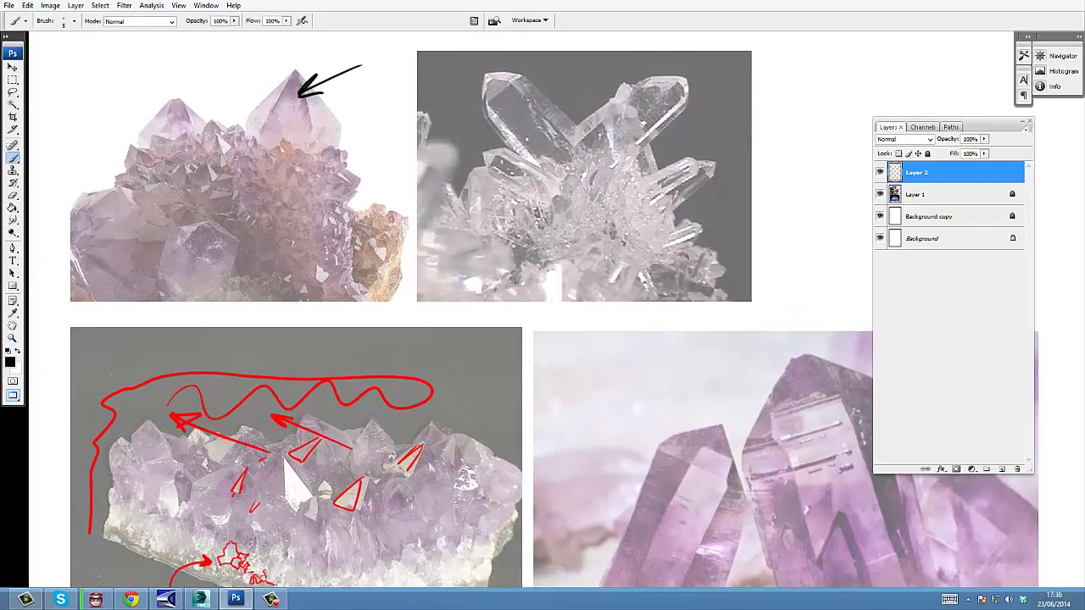
{"action": "key", "text": "ctrl+z"}
- Draw a black upward arrow beside the large central purple crystal, then outline its dark side facet and hatch its ends
{"action": "mouse_move", "coordinate": [746, 343]}
{"action": "left_mouse_down"}
{"action": "mouse_move", "coordinate": [529, 187]}
{"action": "mouse_move", "coordinate": [449, 158]}
{"action": "left_mouse_up"}
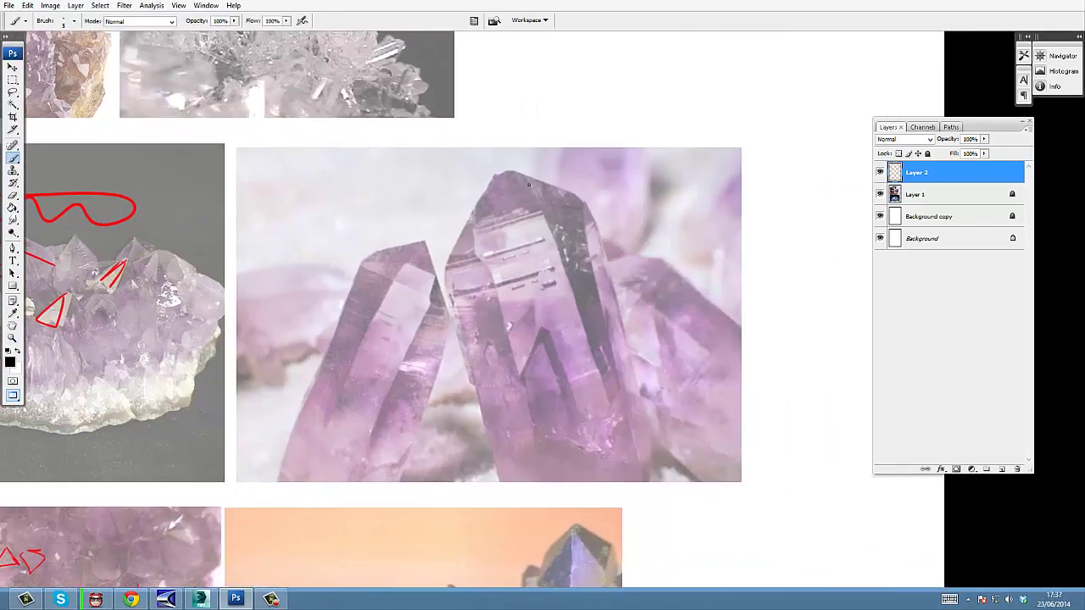
{"action": "mouse_move", "coordinate": [653, 328]}
{"action": "left_mouse_down"}
{"action": "mouse_move", "coordinate": [633, 212]}
{"action": "mouse_move", "coordinate": [641, 221]}
{"action": "left_mouse_up"}
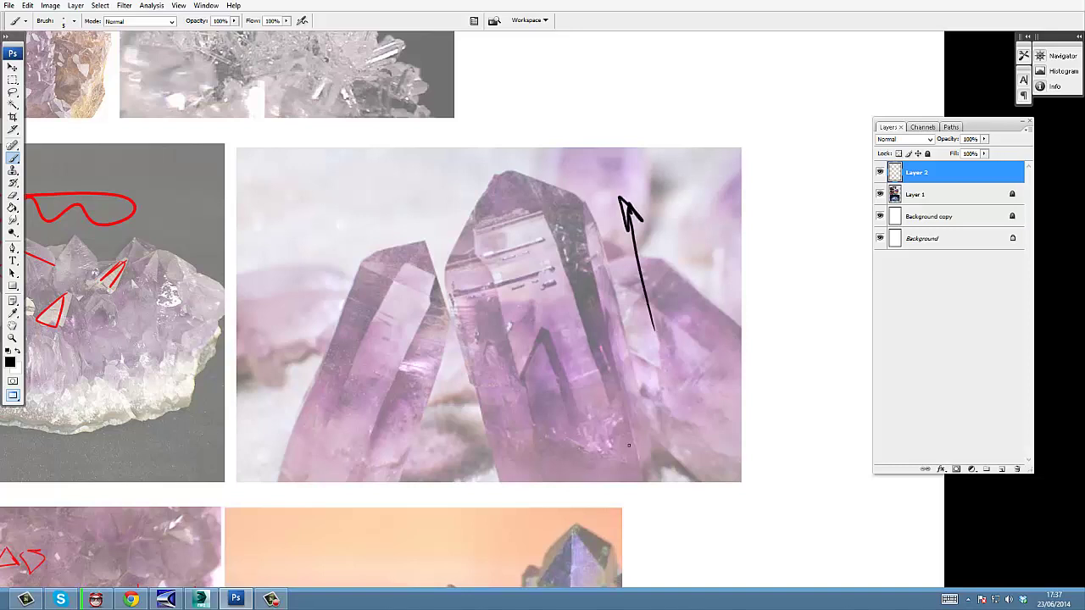
{"action": "mouse_move", "coordinate": [630, 457]}
{"action": "left_mouse_down"}
{"action": "mouse_move", "coordinate": [613, 397]}
{"action": "mouse_move", "coordinate": [633, 462]}
{"action": "left_mouse_up"}
{"action": "mouse_move", "coordinate": [611, 386]}
{"action": "left_mouse_down"}
{"action": "mouse_move", "coordinate": [578, 195]}
{"action": "mouse_move", "coordinate": [567, 197]}
{"action": "mouse_move", "coordinate": [559, 242]}
{"action": "mouse_move", "coordinate": [546, 208]}
{"action": "mouse_move", "coordinate": [557, 185]}
{"action": "mouse_move", "coordinate": [532, 184]}
{"action": "mouse_move", "coordinate": [548, 227]}
{"action": "mouse_move", "coordinate": [531, 180]}
{"action": "mouse_move", "coordinate": [577, 305]}
{"action": "left_mouse_up"}
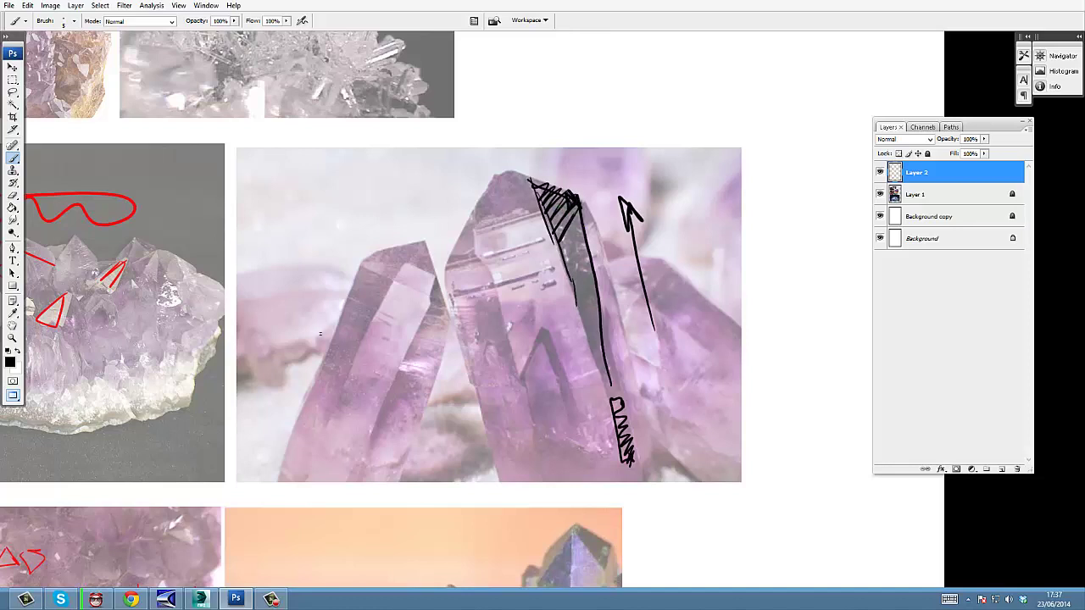
- Draw two black arrows running up the two side faces of the smaller left purple crystal
{"action": "mouse_move", "coordinate": [292, 465]}
{"action": "left_mouse_down"}
{"action": "mouse_move", "coordinate": [357, 306]}
{"action": "mouse_move", "coordinate": [363, 319]}
{"action": "left_mouse_up"}
{"action": "left_click_drag", "start_coordinate": [387, 463], "coordinate": [440, 320]}
{"action": "left_click_drag", "start_coordinate": [440, 320], "coordinate": [438, 334]}
- Hatch the left crystal's upper middle facet in black and draw a long double-line arrow down its middle face
{"action": "left_click_drag", "start_coordinate": [367, 349], "coordinate": [382, 331]}
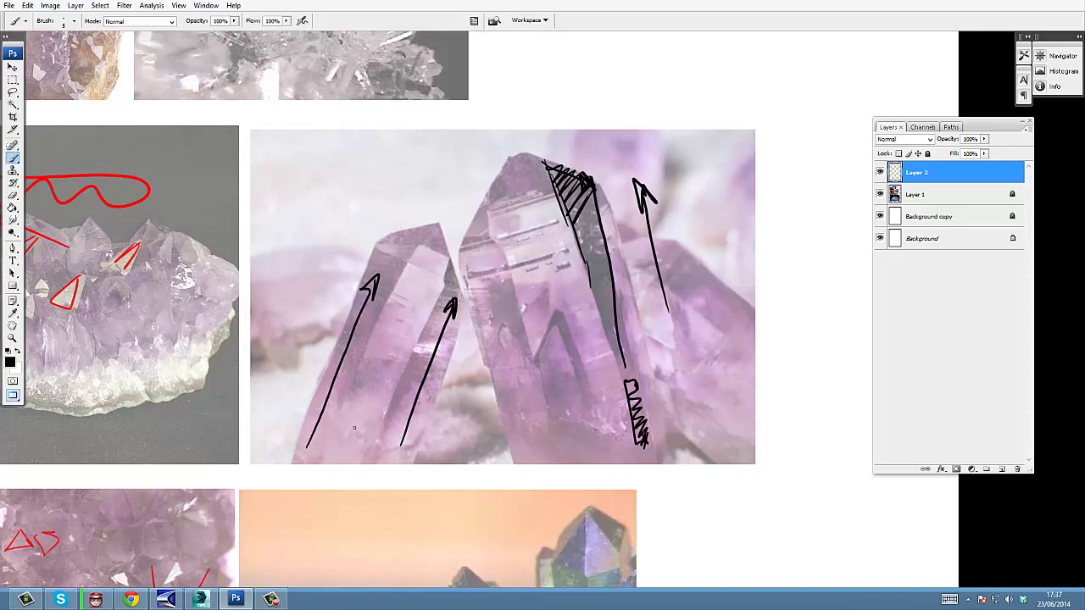
{"action": "mouse_move", "coordinate": [352, 431]}
{"action": "left_mouse_down"}
{"action": "mouse_move", "coordinate": [418, 297]}
{"action": "mouse_move", "coordinate": [417, 270]}
{"action": "mouse_move", "coordinate": [423, 294]}
{"action": "mouse_move", "coordinate": [446, 286]}
{"action": "left_mouse_up"}
{"action": "mouse_move", "coordinate": [419, 266]}
{"action": "left_mouse_down"}
{"action": "mouse_move", "coordinate": [445, 287]}
{"action": "mouse_move", "coordinate": [354, 437]}
{"action": "left_mouse_up"}
{"action": "left_click_drag", "start_coordinate": [358, 408], "coordinate": [368, 432]}
{"action": "mouse_move", "coordinate": [353, 413]}
{"action": "left_mouse_down"}
{"action": "mouse_move", "coordinate": [349, 451]}
{"action": "mouse_move", "coordinate": [355, 432]}
{"action": "left_mouse_up"}
- Outline the dark pointed shape inside the central purple crystal in black and add an upward arrow along it
{"action": "mouse_move", "coordinate": [542, 259]}
{"action": "left_mouse_down"}
{"action": "mouse_move", "coordinate": [506, 258]}
{"action": "mouse_move", "coordinate": [563, 220]}
{"action": "mouse_move", "coordinate": [577, 190]}
{"action": "mouse_move", "coordinate": [540, 198]}
{"action": "left_mouse_up"}
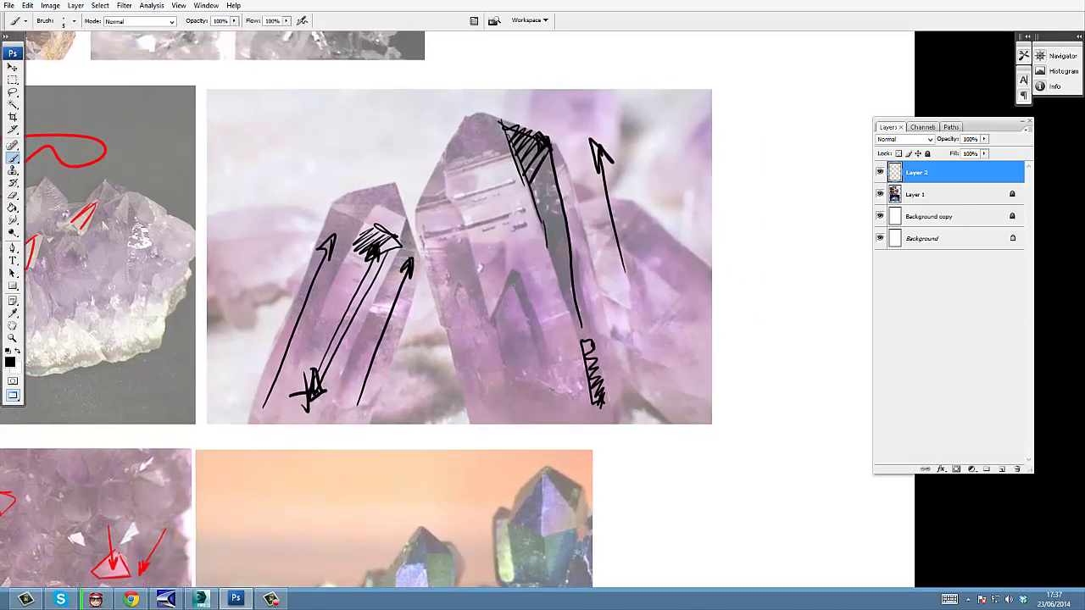
{"action": "left_click_drag", "start_coordinate": [526, 322], "coordinate": [536, 354]}
{"action": "mouse_move", "coordinate": [521, 271]}
{"action": "left_mouse_down"}
{"action": "mouse_move", "coordinate": [549, 357]}
{"action": "mouse_move", "coordinate": [526, 273]}
{"action": "left_mouse_up"}
{"action": "left_click_drag", "start_coordinate": [523, 287], "coordinate": [534, 285]}
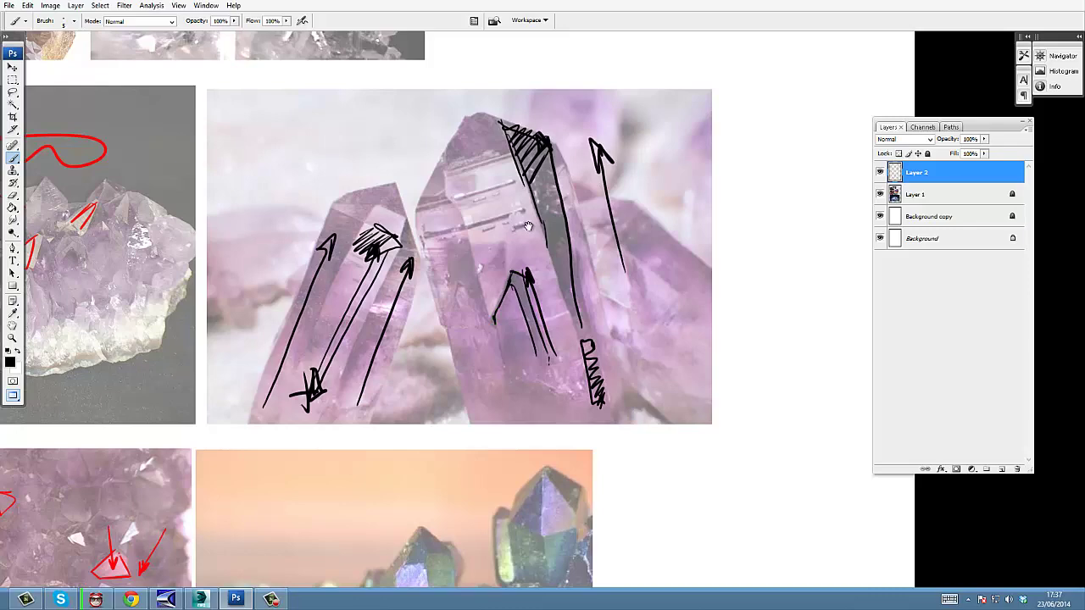
{"action": "mouse_move", "coordinate": [492, 292]}
{"action": "left_mouse_down"}
{"action": "mouse_move", "coordinate": [517, 324]}
{"action": "mouse_move", "coordinate": [569, 169]}
{"action": "left_mouse_up"}
{"action": "scroll", "coordinate": [568, 169], "scroll_direction": "down", "scroll_amount": 5}
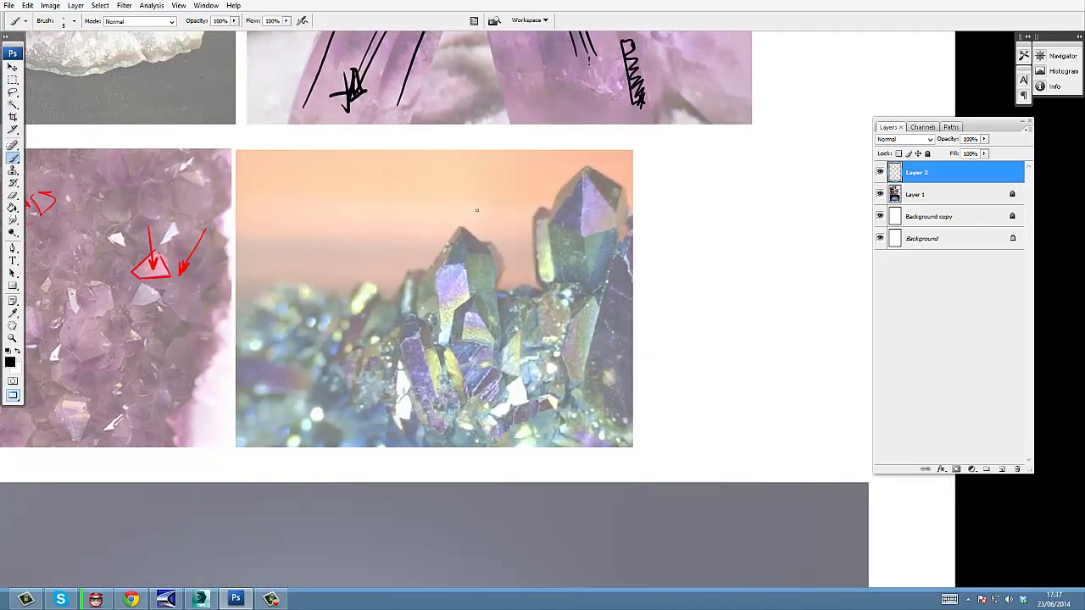
{"action": "mouse_move", "coordinate": [314, 264]}
{"action": "left_mouse_down"}
{"action": "mouse_move", "coordinate": [457, 174]}
{"action": "mouse_move", "coordinate": [532, 286]}
{"action": "left_mouse_up"}
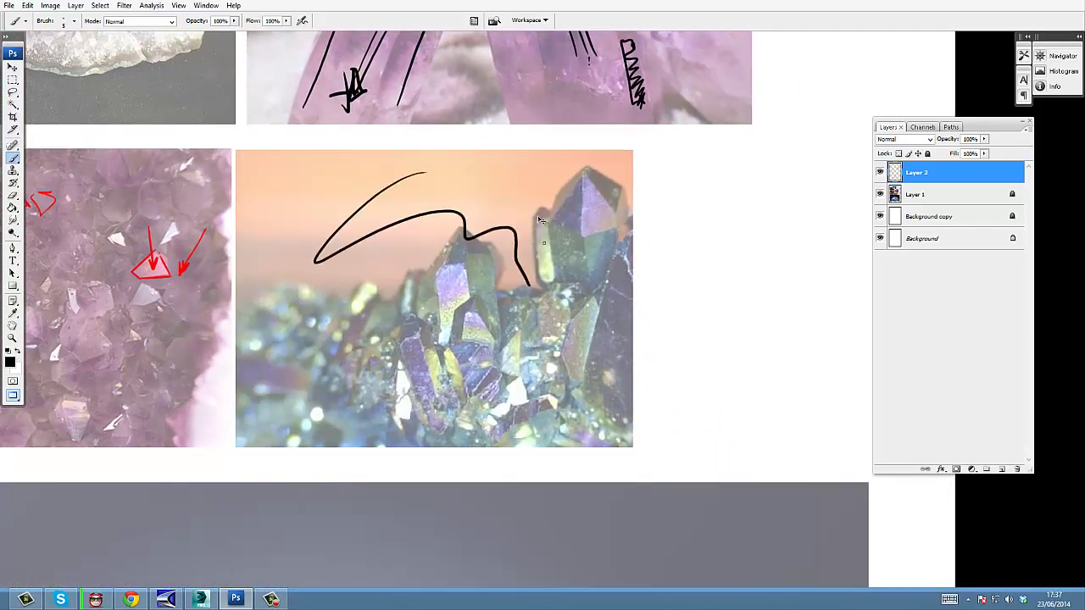
{"action": "key", "text": "ctrl+z"}
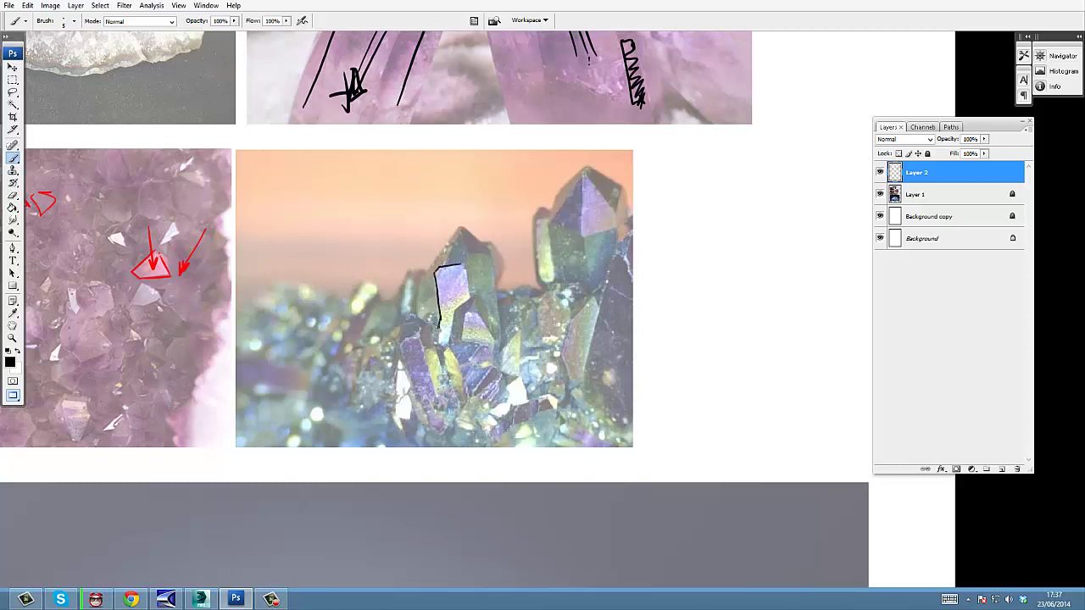
{"action": "left_click_drag", "start_coordinate": [464, 265], "coordinate": [460, 324]}
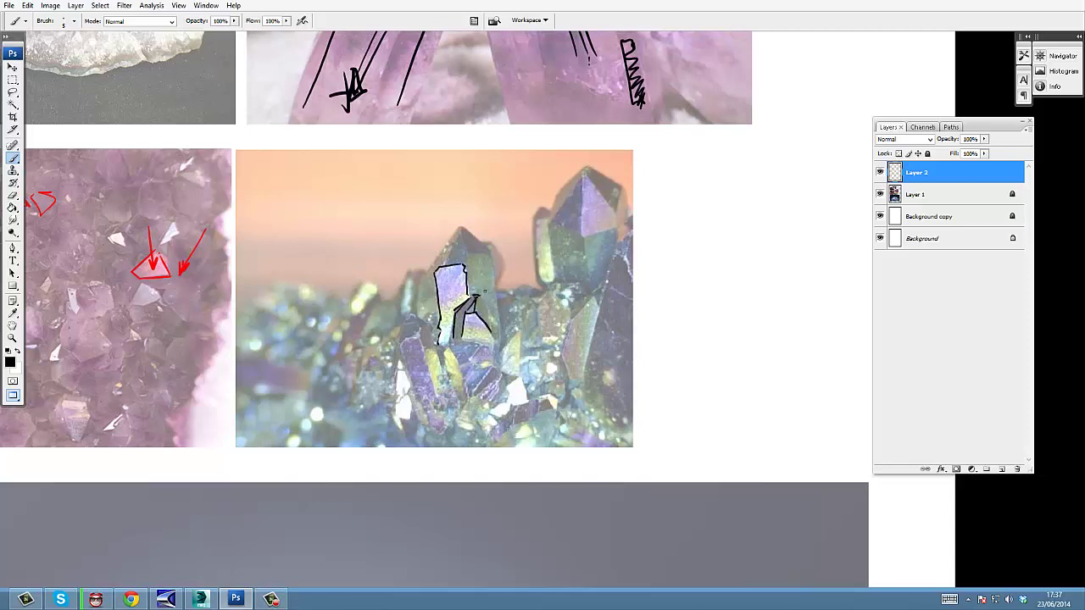
{"action": "left_click_drag", "start_coordinate": [495, 319], "coordinate": [498, 335]}
{"action": "left_click_drag", "start_coordinate": [607, 176], "coordinate": [600, 153]}
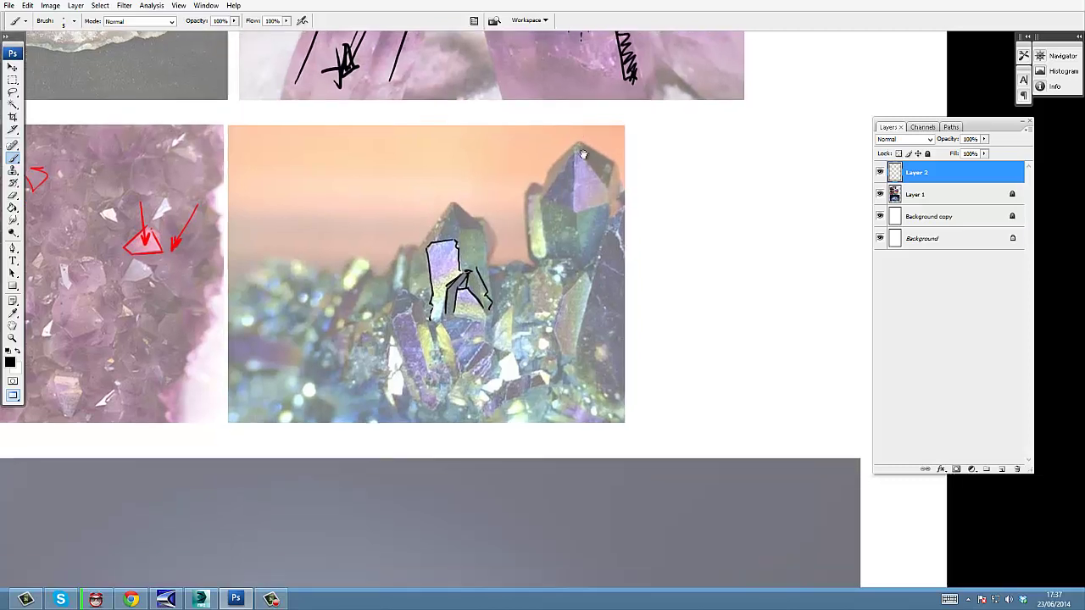
{"action": "left_click_drag", "start_coordinate": [558, 211], "coordinate": [575, 200]}
{"action": "left_click_drag", "start_coordinate": [428, 304], "coordinate": [426, 280]}
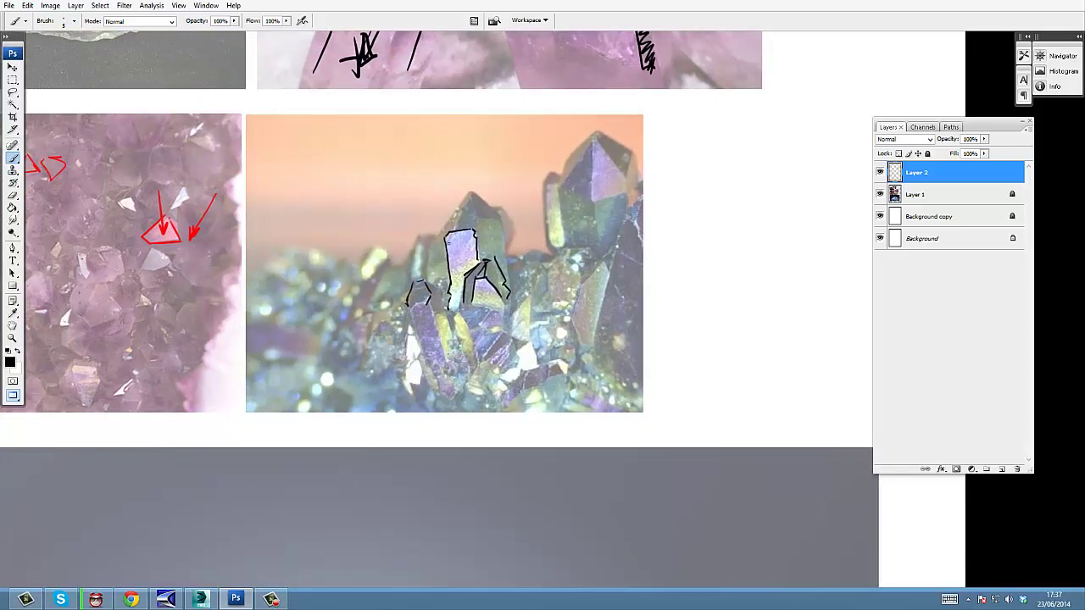
{"action": "key", "text": "e"}
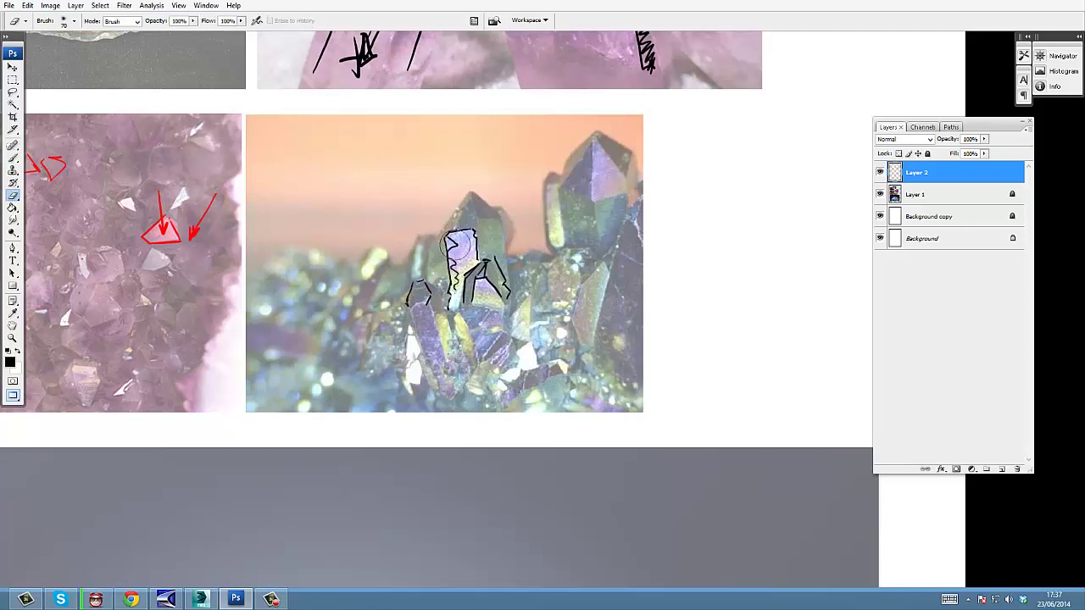
{"action": "mouse_move", "coordinate": [458, 241]}
{"action": "left_mouse_down"}
{"action": "mouse_move", "coordinate": [420, 323]}
{"action": "mouse_move", "coordinate": [536, 261]}
{"action": "mouse_move", "coordinate": [536, 237]}
{"action": "left_mouse_up"}
{"action": "key", "text": "b"}
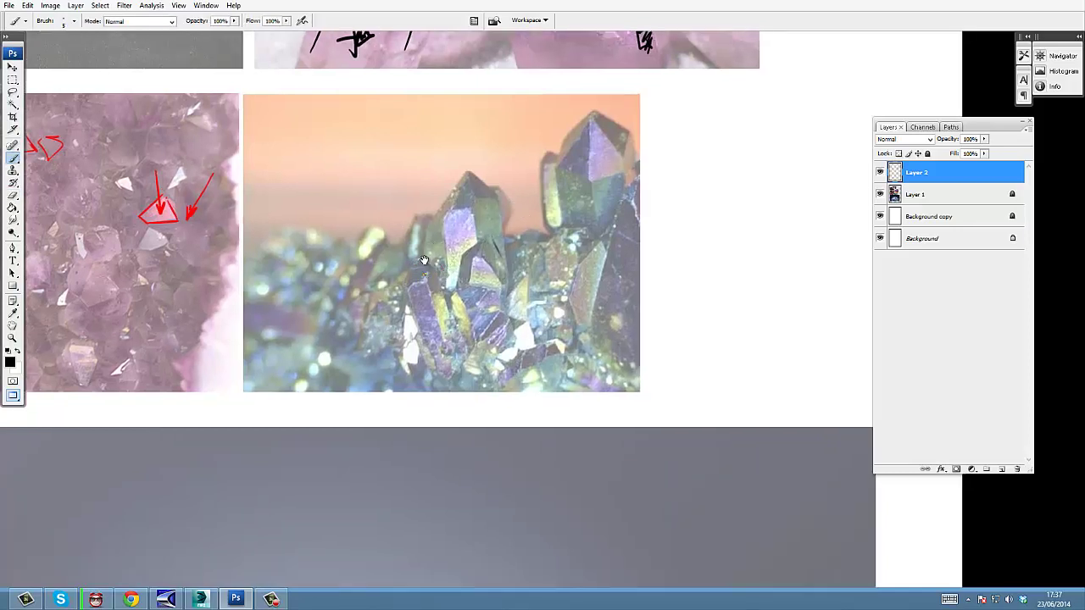
- Examine the facets in the iridescent crystal photo up close and compare the photo with the neighbouring crystal references
{"action": "left_click_drag", "start_coordinate": [423, 257], "coordinate": [456, 232]}
{"action": "left_click_drag", "start_coordinate": [530, 169], "coordinate": [533, 177]}
{"action": "left_click_drag", "start_coordinate": [434, 229], "coordinate": [482, 267]}
{"action": "key", "text": "z"}
{"action": "left_click", "coordinate": [486, 193], "text": "alt"}
{"action": "left_click", "coordinate": [490, 202], "text": "alt"}
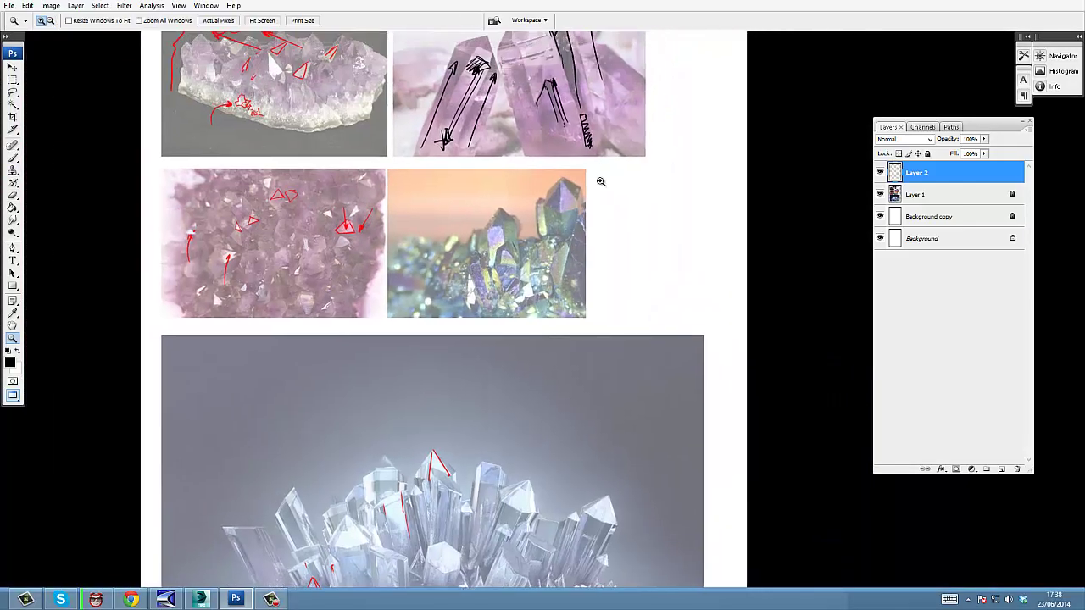
{"action": "left_click_drag", "start_coordinate": [601, 181], "coordinate": [420, 319]}
{"action": "left_click_drag", "start_coordinate": [477, 277], "coordinate": [471, 164]}
{"action": "left_click", "coordinate": [504, 229], "text": "alt"}
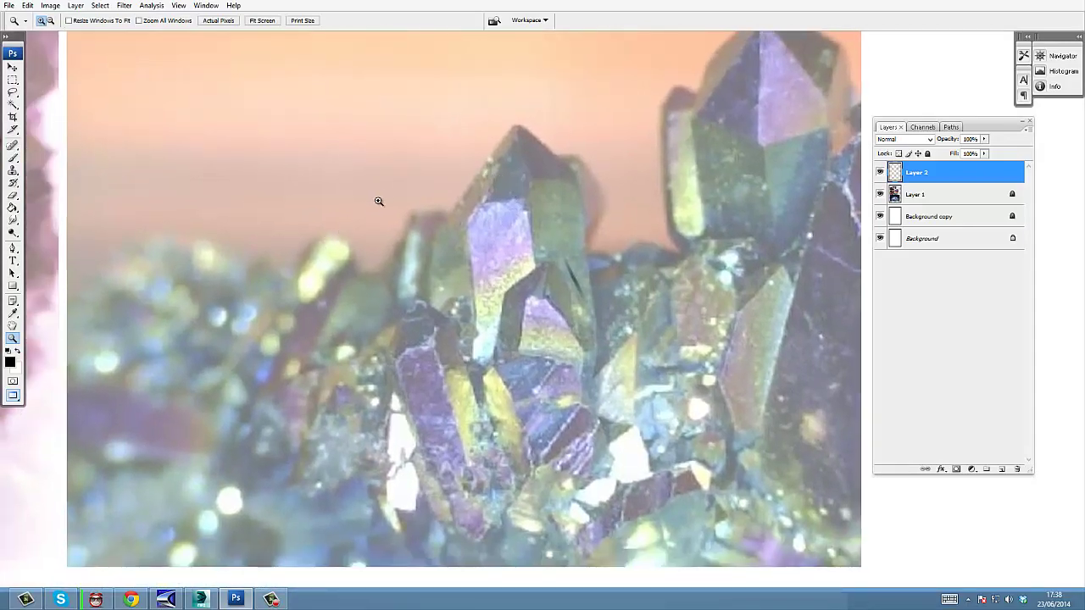
{"action": "left_click", "coordinate": [416, 208], "text": "alt"}
{"action": "key", "text": "b"}
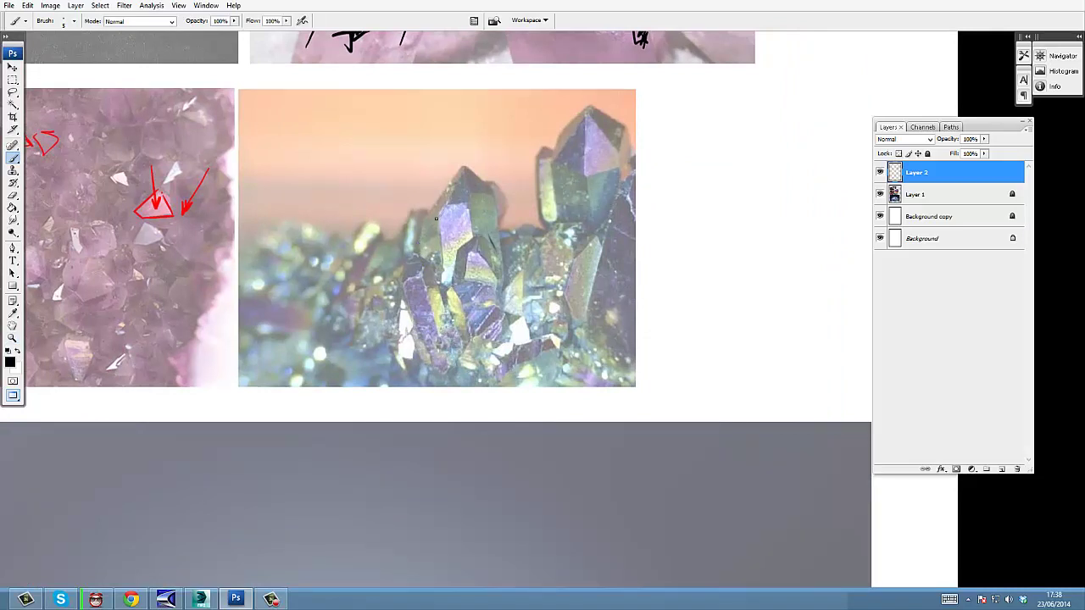
- Hatch the purple facets of the central iridescent crystal and the one below it in black, and add an arrow to the lower facet
{"action": "left_click_drag", "start_coordinate": [367, 361], "coordinate": [405, 297]}
{"action": "left_click_drag", "start_coordinate": [449, 221], "coordinate": [447, 246]}
{"action": "left_click_drag", "start_coordinate": [400, 293], "coordinate": [419, 320]}
{"action": "left_click_drag", "start_coordinate": [382, 379], "coordinate": [393, 351]}
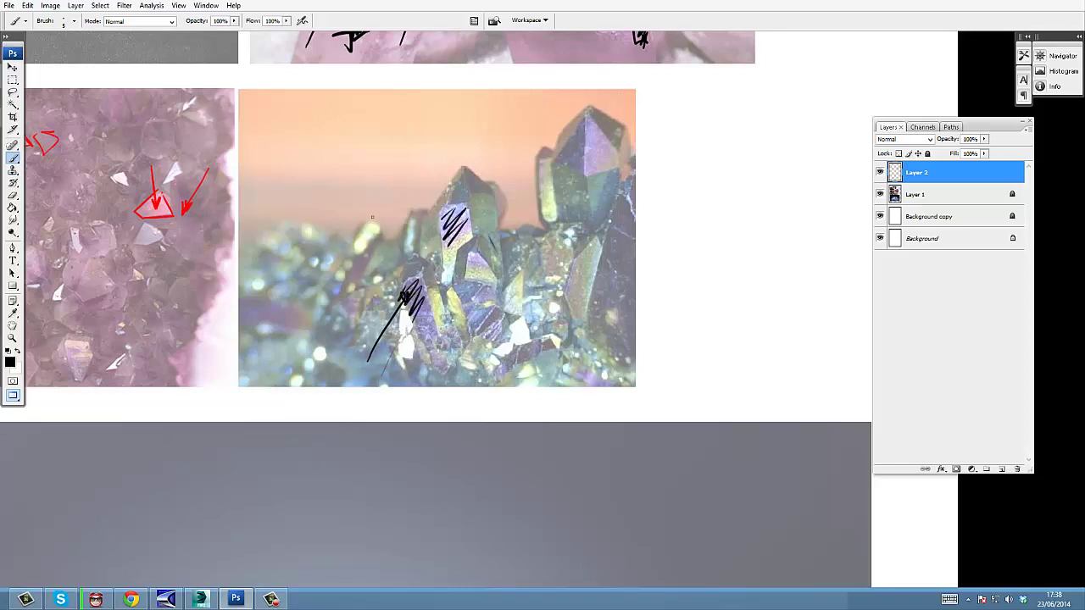
- Draw a black outline of an angular stepped block over the blurred area beside the iridescent crystals
{"action": "mouse_move", "coordinate": [372, 218]}
{"action": "left_mouse_down"}
{"action": "mouse_move", "coordinate": [327, 250]}
{"action": "mouse_move", "coordinate": [397, 255]}
{"action": "mouse_move", "coordinate": [367, 227]}
{"action": "mouse_move", "coordinate": [373, 259]}
{"action": "left_mouse_up"}
{"action": "key", "text": "e"}
{"action": "key", "text": "b"}
{"action": "mouse_move", "coordinate": [335, 219]}
{"action": "left_mouse_down"}
{"action": "mouse_move", "coordinate": [305, 245]}
{"action": "mouse_move", "coordinate": [354, 273]}
{"action": "mouse_move", "coordinate": [390, 221]}
{"action": "mouse_move", "coordinate": [359, 288]}
{"action": "mouse_move", "coordinate": [311, 258]}
{"action": "left_mouse_up"}
{"action": "left_click_drag", "start_coordinate": [309, 249], "coordinate": [310, 264]}
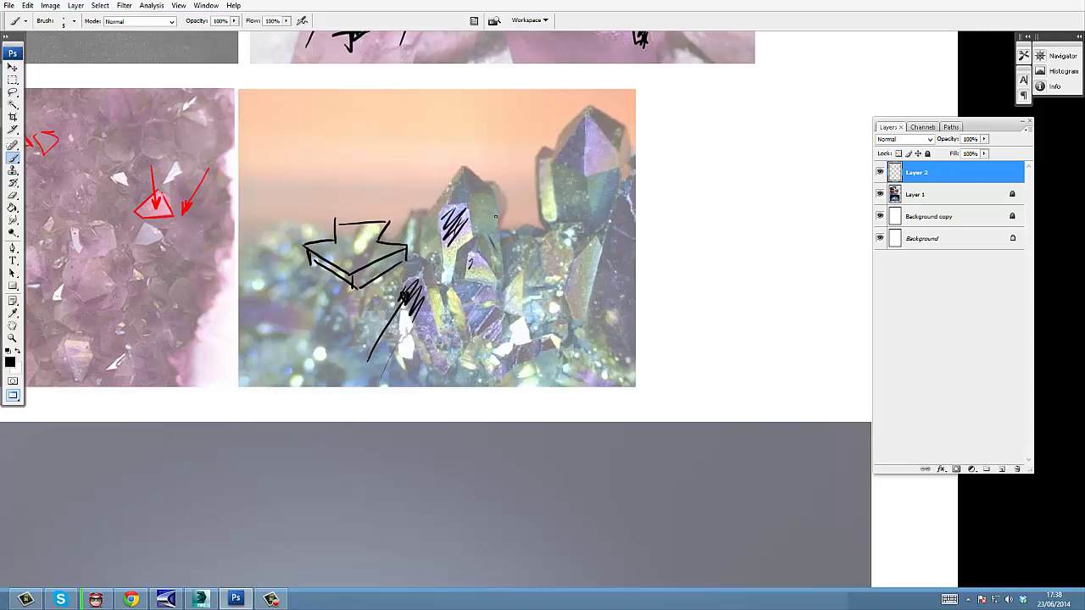
- Draw three black arrows pointing right from the faces of the iridescent crystals
{"action": "left_click_drag", "start_coordinate": [488, 212], "coordinate": [529, 206]}
{"action": "left_click_drag", "start_coordinate": [511, 200], "coordinate": [514, 215]}
{"action": "left_click_drag", "start_coordinate": [489, 257], "coordinate": [523, 242]}
{"action": "left_click_drag", "start_coordinate": [436, 301], "coordinate": [473, 302]}
- Outline and hatch the dark face of the large left clear quartz crystal in black, with a curved arrow passing through it
{"action": "key", "text": "z"}
{"action": "left_click_drag", "start_coordinate": [560, 309], "coordinate": [550, 329]}
{"action": "left_click", "coordinate": [582, 246], "text": "alt"}
{"action": "left_click", "coordinate": [582, 246], "text": "alt"}
{"action": "left_click", "coordinate": [582, 246], "text": "alt"}
{"action": "left_click_drag", "start_coordinate": [541, 278], "coordinate": [534, 338]}
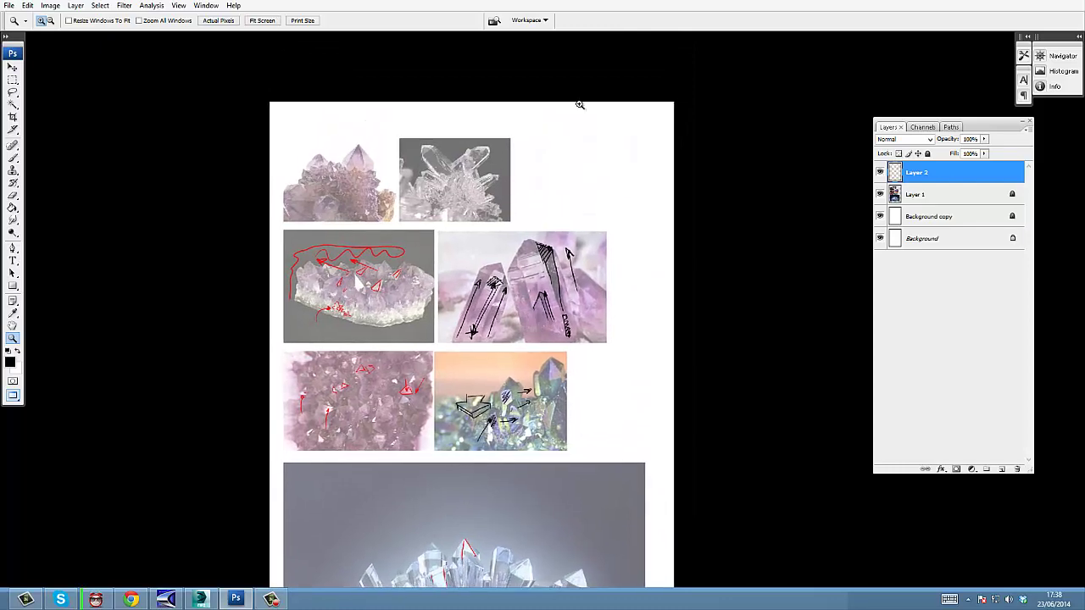
{"action": "left_click_drag", "start_coordinate": [576, 108], "coordinate": [306, 258]}
{"action": "left_click_drag", "start_coordinate": [499, 213], "coordinate": [364, 216]}
{"action": "left_click_drag", "start_coordinate": [436, 195], "coordinate": [384, 217]}
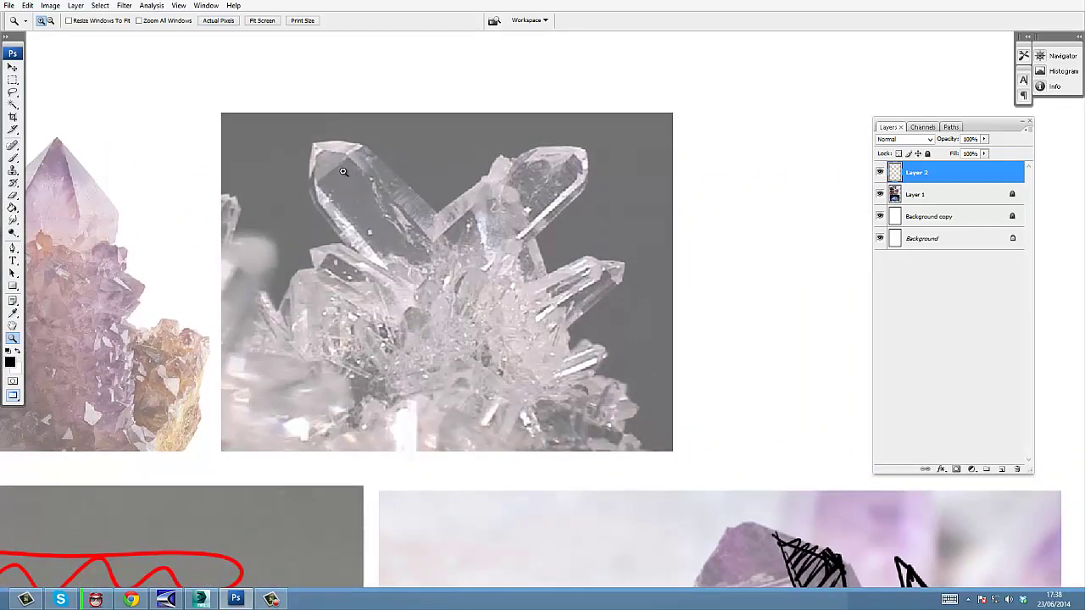
{"action": "left_click_drag", "start_coordinate": [504, 204], "coordinate": [490, 189]}
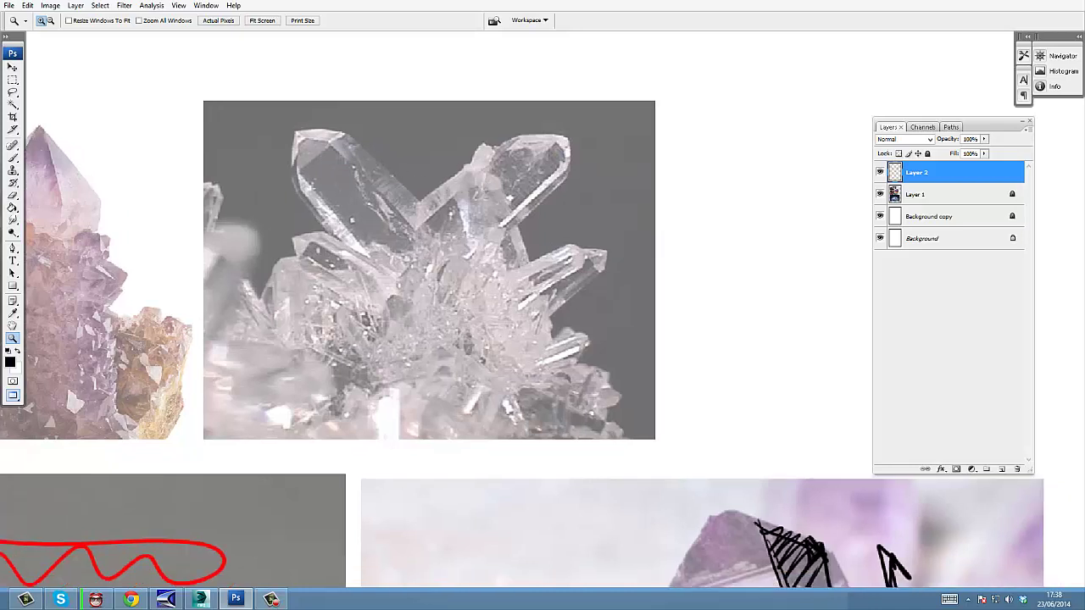
{"action": "key", "text": "b"}
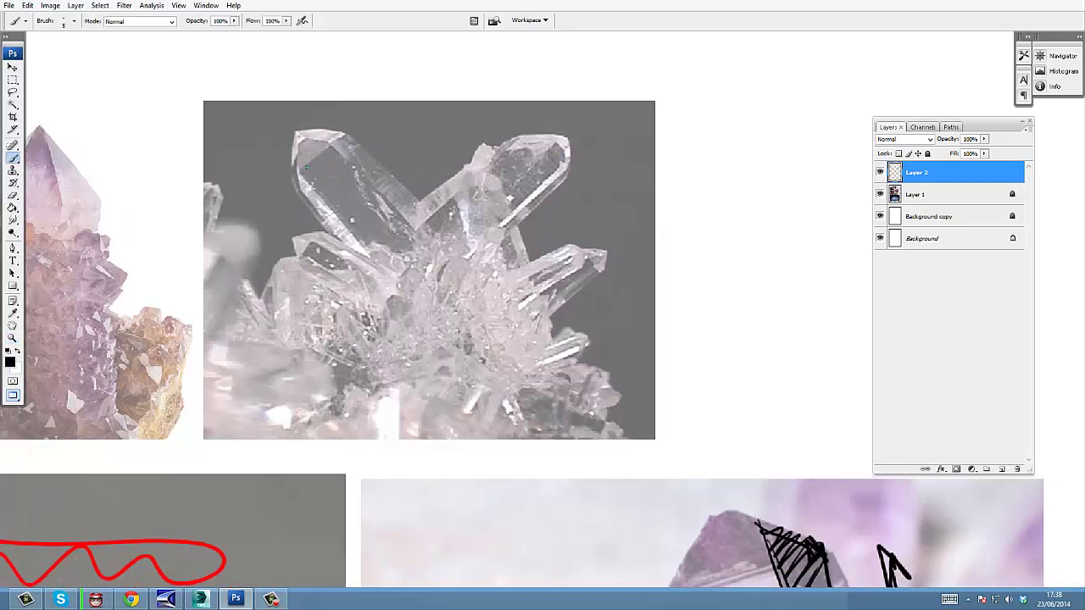
{"action": "mouse_move", "coordinate": [319, 155]}
{"action": "left_mouse_down"}
{"action": "mouse_move", "coordinate": [310, 190]}
{"action": "mouse_move", "coordinate": [331, 204]}
{"action": "mouse_move", "coordinate": [365, 202]}
{"action": "mouse_move", "coordinate": [389, 231]}
{"action": "left_mouse_up"}
{"action": "left_click_drag", "start_coordinate": [344, 179], "coordinate": [357, 244]}
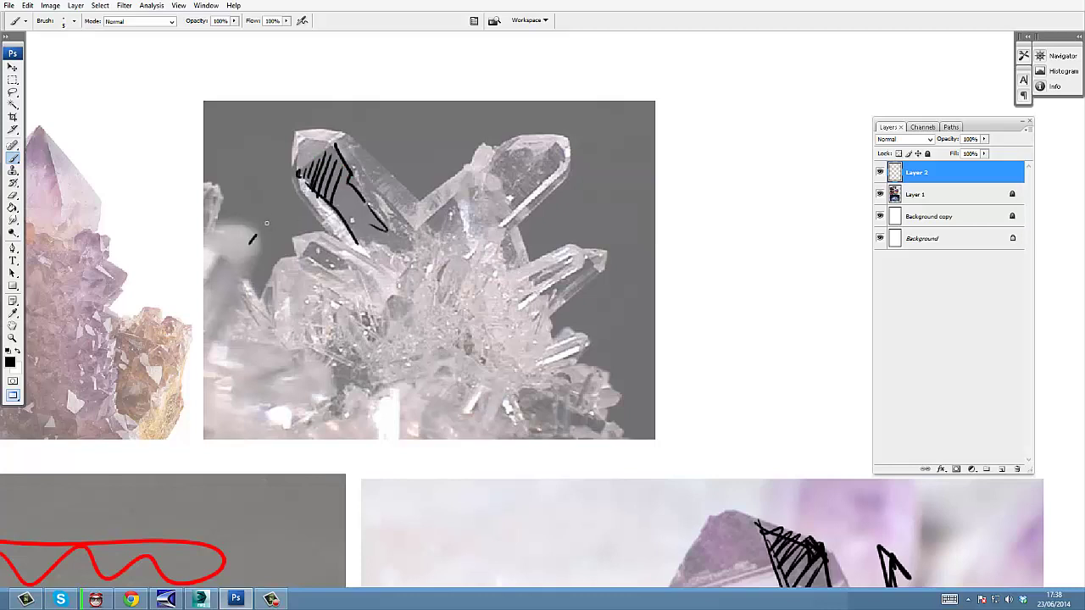
{"action": "left_click_drag", "start_coordinate": [266, 223], "coordinate": [331, 188]}
{"action": "left_click_drag", "start_coordinate": [391, 168], "coordinate": [415, 155]}
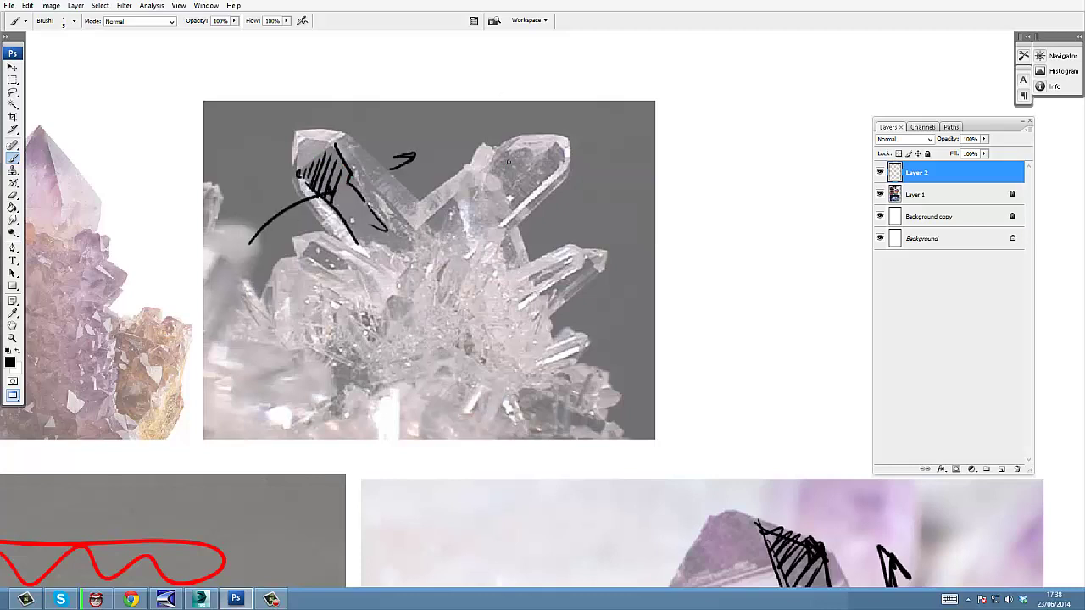
{"action": "mouse_move", "coordinate": [301, 173]}
{"action": "left_mouse_down"}
{"action": "mouse_move", "coordinate": [331, 151]}
{"action": "mouse_move", "coordinate": [339, 195]}
{"action": "mouse_move", "coordinate": [361, 225]}
{"action": "mouse_move", "coordinate": [405, 246]}
{"action": "left_mouse_up"}
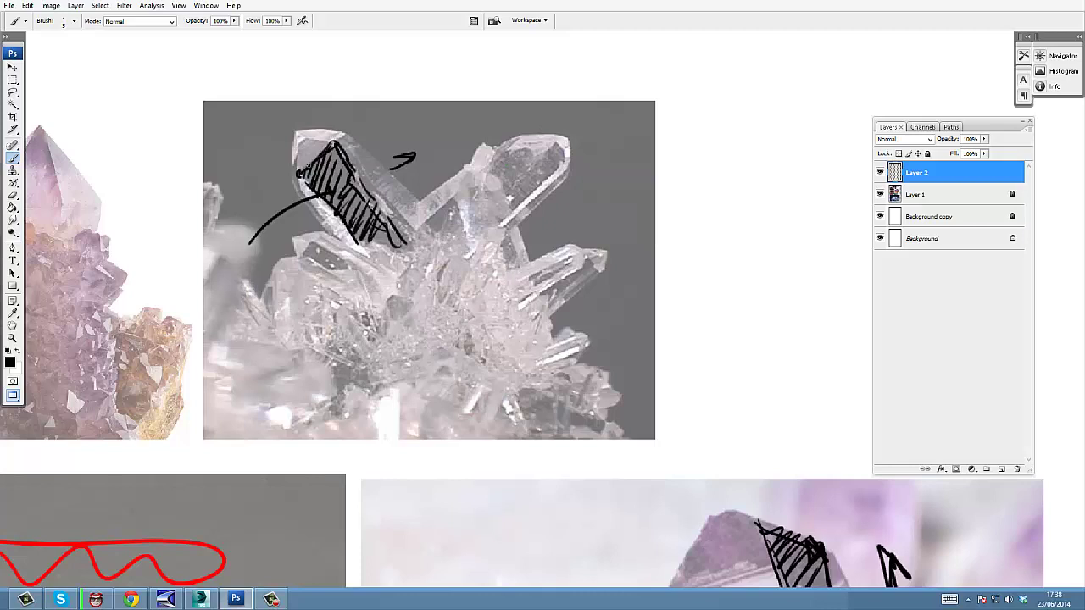
- Mark the clear quartz cluster's remaining dark areas in black: central facet, small left crystal, star-shaped gap and right crystal's lower edge
{"action": "mouse_move", "coordinate": [455, 199]}
{"action": "left_mouse_down"}
{"action": "mouse_move", "coordinate": [419, 229]}
{"action": "mouse_move", "coordinate": [451, 230]}
{"action": "mouse_move", "coordinate": [458, 208]}
{"action": "mouse_move", "coordinate": [464, 229]}
{"action": "mouse_move", "coordinate": [476, 222]}
{"action": "left_mouse_up"}
{"action": "mouse_move", "coordinate": [307, 243]}
{"action": "left_mouse_down"}
{"action": "mouse_move", "coordinate": [338, 261]}
{"action": "mouse_move", "coordinate": [291, 233]}
{"action": "left_mouse_up"}
{"action": "mouse_move", "coordinate": [291, 233]}
{"action": "left_mouse_down"}
{"action": "mouse_move", "coordinate": [326, 227]}
{"action": "mouse_move", "coordinate": [364, 245]}
{"action": "mouse_move", "coordinate": [368, 222]}
{"action": "mouse_move", "coordinate": [277, 248]}
{"action": "mouse_move", "coordinate": [276, 306]}
{"action": "mouse_move", "coordinate": [291, 277]}
{"action": "left_mouse_up"}
{"action": "mouse_move", "coordinate": [326, 337]}
{"action": "left_mouse_down"}
{"action": "mouse_move", "coordinate": [341, 375]}
{"action": "mouse_move", "coordinate": [379, 358]}
{"action": "mouse_move", "coordinate": [359, 322]}
{"action": "mouse_move", "coordinate": [337, 328]}
{"action": "left_mouse_up"}
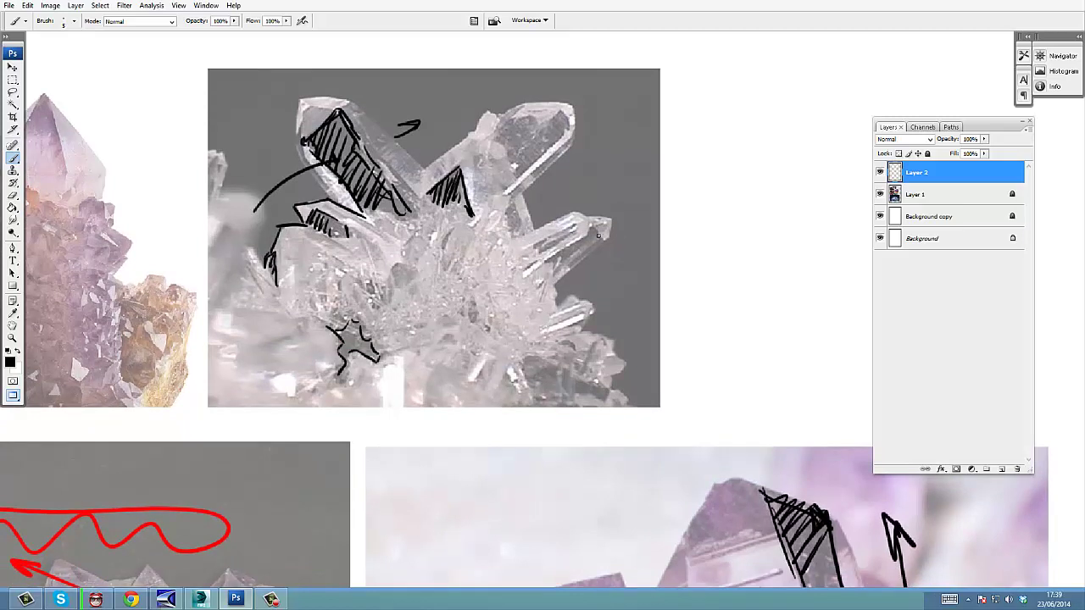
{"action": "mouse_move", "coordinate": [543, 266]}
{"action": "left_mouse_down"}
{"action": "mouse_move", "coordinate": [593, 224]}
{"action": "mouse_move", "coordinate": [556, 278]}
{"action": "mouse_move", "coordinate": [557, 306]}
{"action": "mouse_move", "coordinate": [569, 280]}
{"action": "left_mouse_up"}
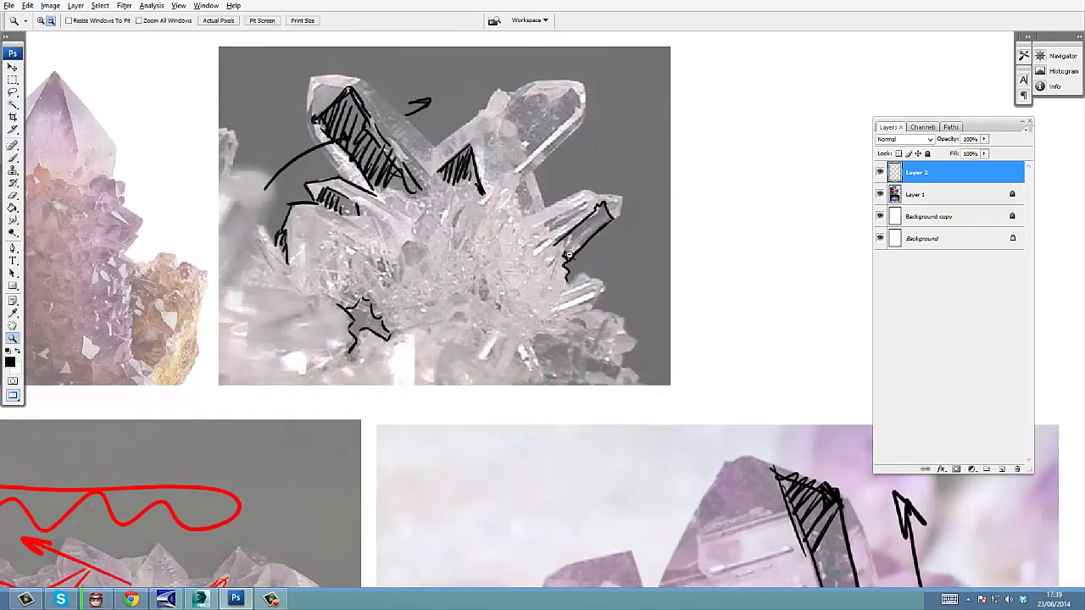
- Outline the left amethyst tip's side facet and the small bright facets below in black, with short arrows pointing right
{"action": "left_click", "coordinate": [566, 251], "text": "alt"}
{"action": "left_click_drag", "start_coordinate": [557, 243], "coordinate": [579, 228]}
{"action": "left_click", "coordinate": [578, 244], "text": "alt"}
{"action": "left_click_drag", "start_coordinate": [370, 200], "coordinate": [402, 218]}
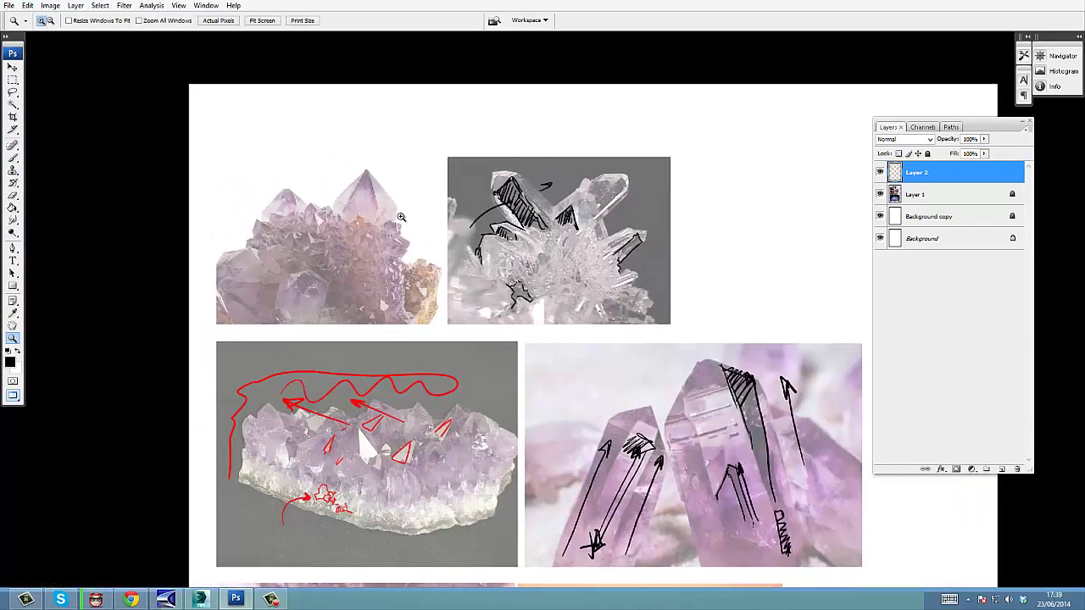
{"action": "left_click_drag", "start_coordinate": [502, 157], "coordinate": [293, 349]}
{"action": "mouse_move", "coordinate": [421, 225]}
{"action": "left_mouse_down"}
{"action": "mouse_move", "coordinate": [383, 184]}
{"action": "mouse_move", "coordinate": [358, 204]}
{"action": "left_mouse_up"}
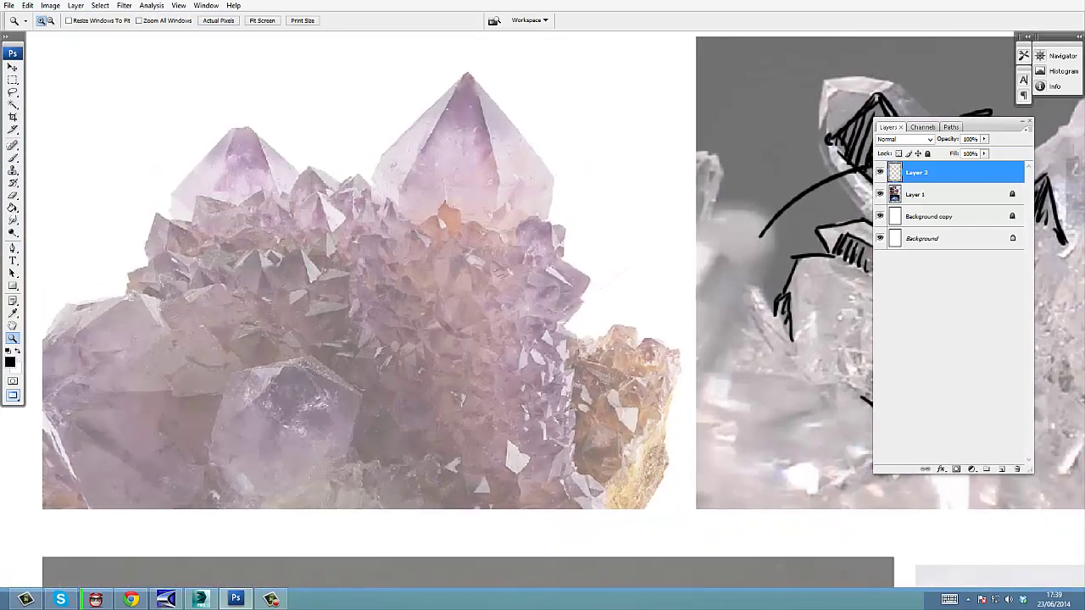
{"action": "key", "text": "b"}
{"action": "mouse_move", "coordinate": [235, 136]}
{"action": "left_mouse_down"}
{"action": "mouse_move", "coordinate": [215, 187]}
{"action": "mouse_move", "coordinate": [231, 137]}
{"action": "mouse_move", "coordinate": [177, 193]}
{"action": "left_mouse_up"}
{"action": "left_click_drag", "start_coordinate": [180, 198], "coordinate": [181, 208]}
{"action": "mouse_move", "coordinate": [321, 194]}
{"action": "left_mouse_down"}
{"action": "mouse_move", "coordinate": [330, 262]}
{"action": "mouse_move", "coordinate": [328, 247]}
{"action": "left_mouse_up"}
{"action": "mouse_move", "coordinate": [303, 249]}
{"action": "left_mouse_down"}
{"action": "mouse_move", "coordinate": [309, 288]}
{"action": "mouse_move", "coordinate": [324, 275]}
{"action": "left_mouse_up"}
{"action": "left_click_drag", "start_coordinate": [347, 213], "coordinate": [386, 202]}
{"action": "mouse_move", "coordinate": [346, 236]}
{"action": "left_mouse_down"}
{"action": "mouse_move", "coordinate": [365, 227]}
{"action": "mouse_move", "coordinate": [373, 257]}
{"action": "left_mouse_up"}
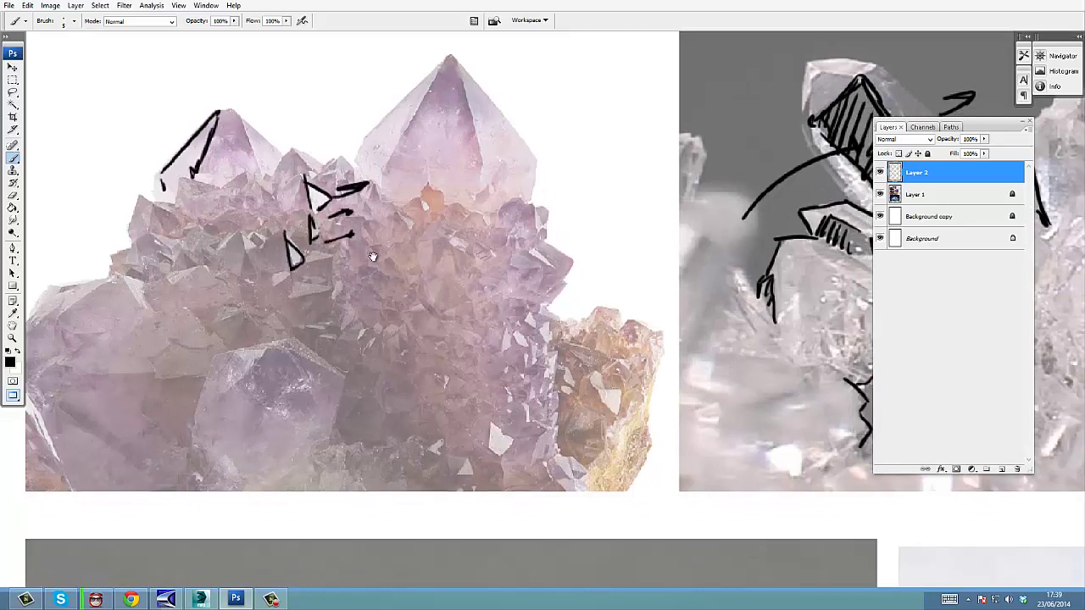
- Outline the bright facet low on the amethyst cluster, mark small dark facets and add upward arrows in the middle area
{"action": "mouse_move", "coordinate": [491, 419]}
{"action": "left_mouse_down"}
{"action": "mouse_move", "coordinate": [489, 448]}
{"action": "mouse_move", "coordinate": [502, 422]}
{"action": "left_mouse_up"}
{"action": "mouse_move", "coordinate": [519, 343]}
{"action": "left_mouse_down"}
{"action": "mouse_move", "coordinate": [503, 353]}
{"action": "mouse_move", "coordinate": [518, 324]}
{"action": "left_mouse_up"}
{"action": "left_click_drag", "start_coordinate": [416, 243], "coordinate": [419, 242]}
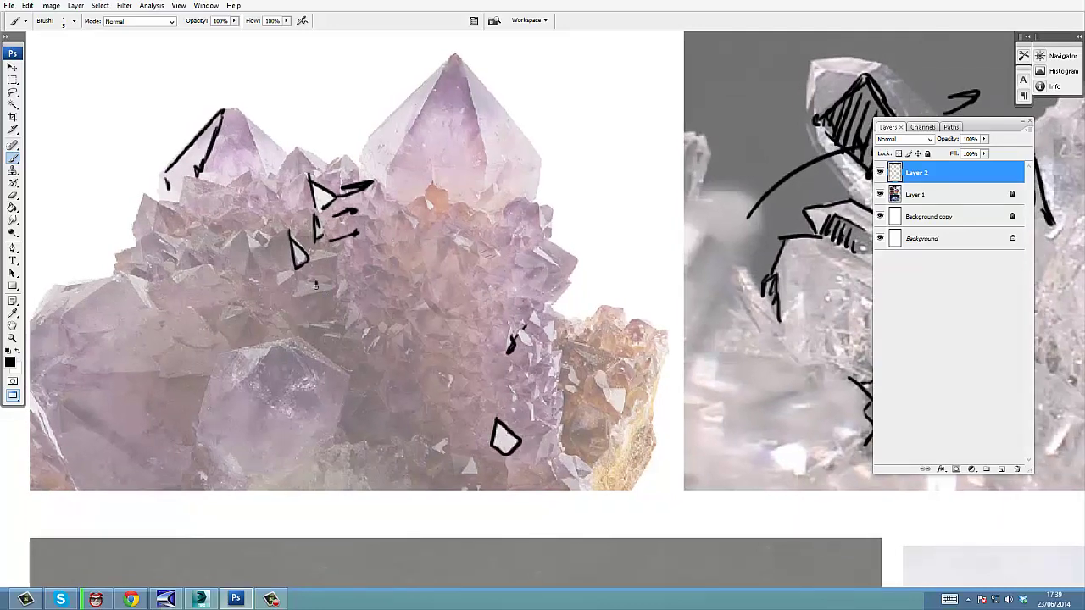
{"action": "left_click_drag", "start_coordinate": [315, 285], "coordinate": [316, 230]}
{"action": "left_click_drag", "start_coordinate": [269, 324], "coordinate": [266, 269]}
{"action": "left_click_drag", "start_coordinate": [257, 295], "coordinate": [266, 266]}
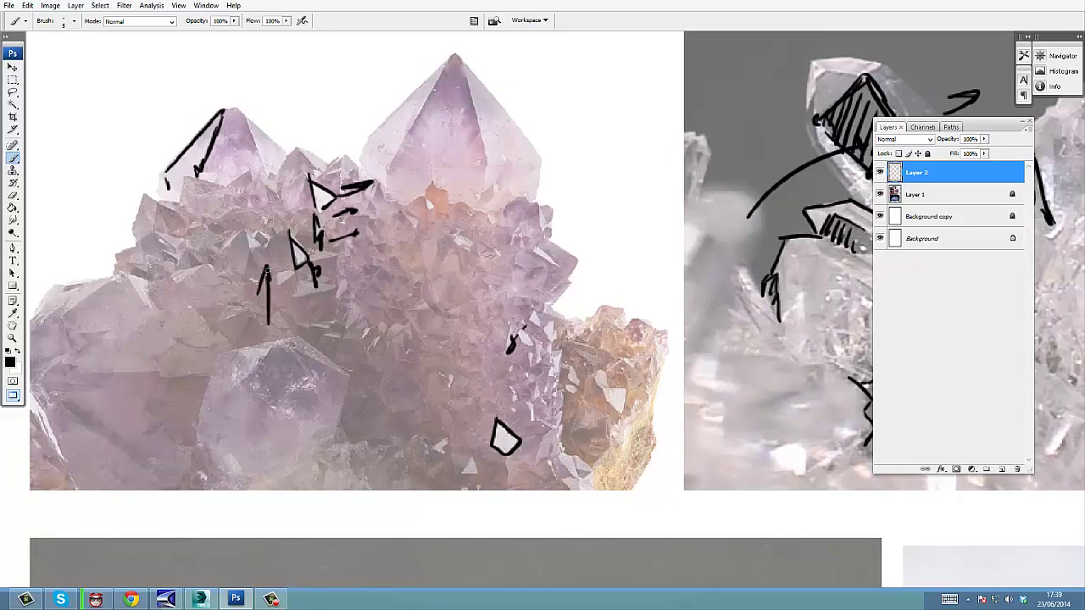
{"action": "left_click_drag", "start_coordinate": [317, 342], "coordinate": [315, 312]}
- Hatch the dark top of the large amethyst tip in black, trace its front facet's edges and add an upward arrow
{"action": "left_click_drag", "start_coordinate": [483, 94], "coordinate": [452, 158]}
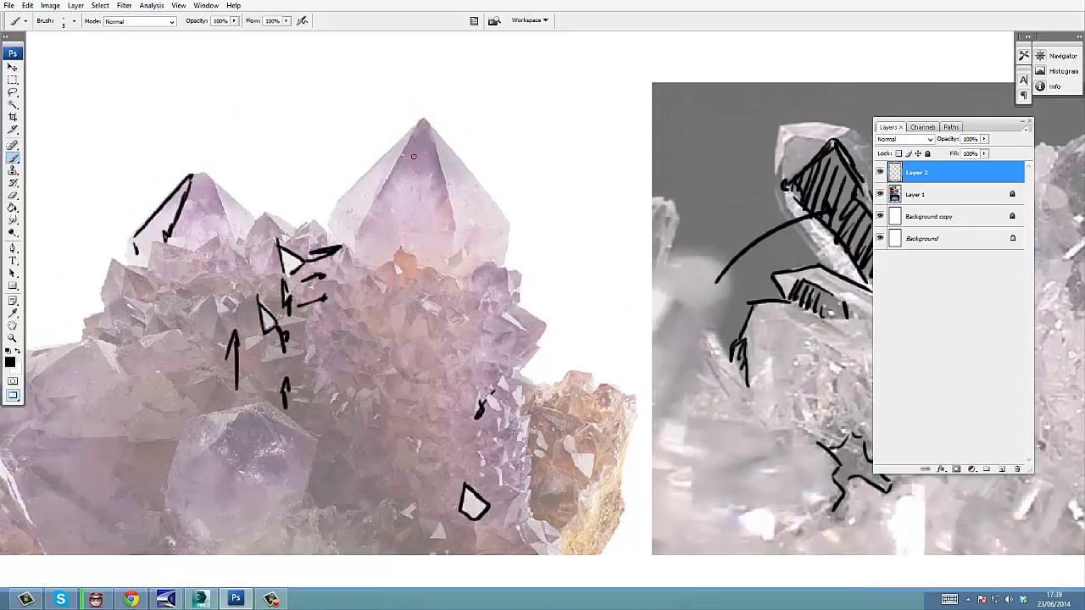
{"action": "left_click_drag", "start_coordinate": [418, 124], "coordinate": [386, 185]}
{"action": "mouse_move", "coordinate": [426, 131]}
{"action": "left_mouse_down"}
{"action": "mouse_move", "coordinate": [405, 158]}
{"action": "mouse_move", "coordinate": [428, 160]}
{"action": "mouse_move", "coordinate": [424, 185]}
{"action": "left_mouse_up"}
{"action": "mouse_move", "coordinate": [416, 235]}
{"action": "left_mouse_down"}
{"action": "mouse_move", "coordinate": [414, 189]}
{"action": "mouse_move", "coordinate": [447, 174]}
{"action": "left_mouse_up"}
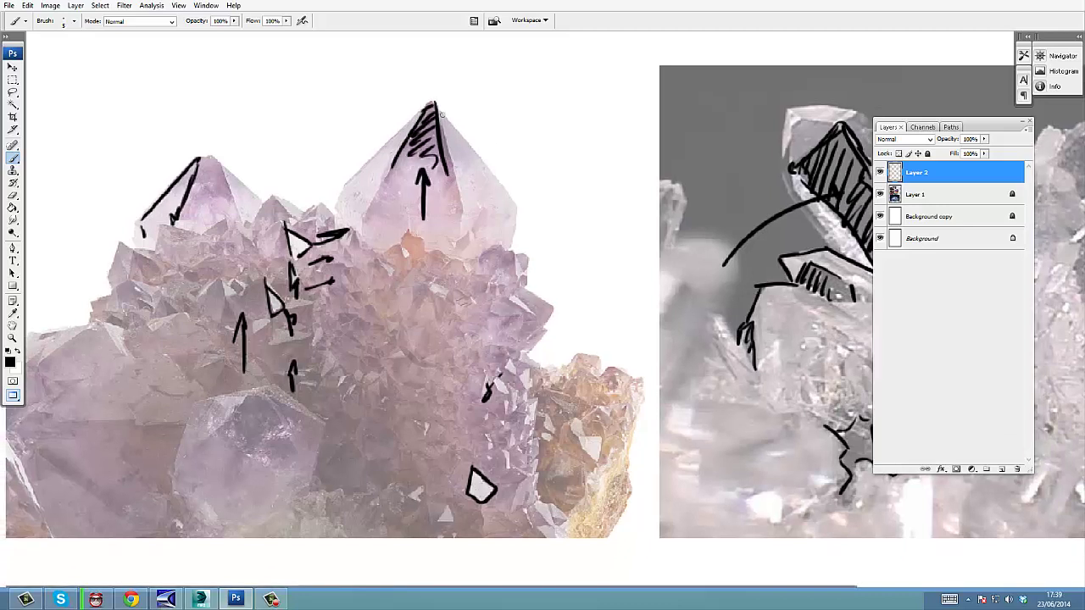
{"action": "left_click_drag", "start_coordinate": [441, 112], "coordinate": [456, 188]}
{"action": "left_click_drag", "start_coordinate": [436, 102], "coordinate": [456, 201]}
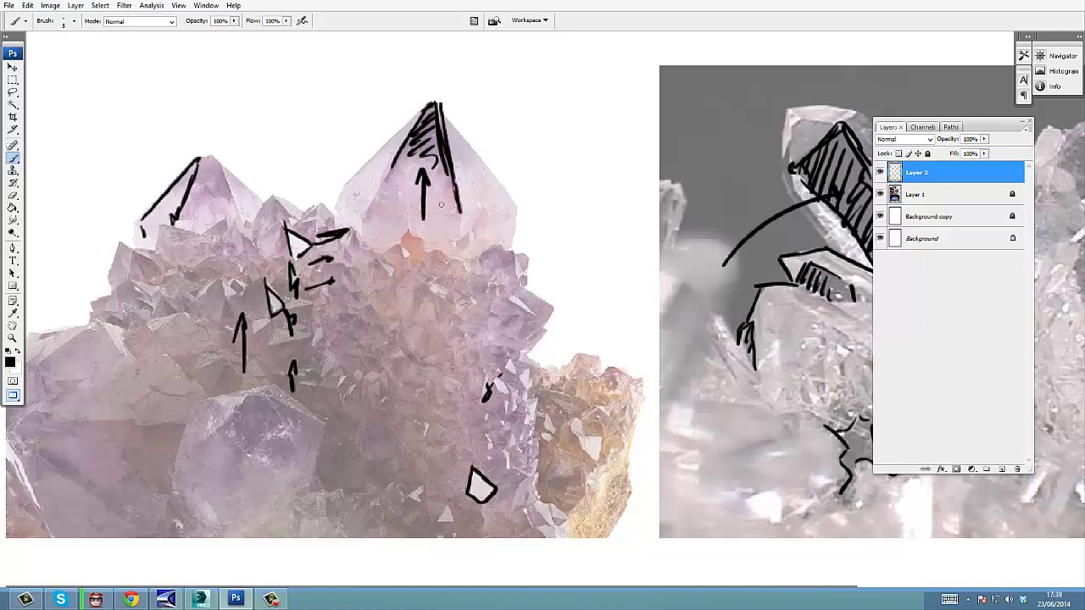
{"action": "left_click_drag", "start_coordinate": [394, 162], "coordinate": [379, 212]}
{"action": "left_click_drag", "start_coordinate": [378, 223], "coordinate": [384, 230]}
{"action": "left_click_drag", "start_coordinate": [425, 118], "coordinate": [448, 47]}
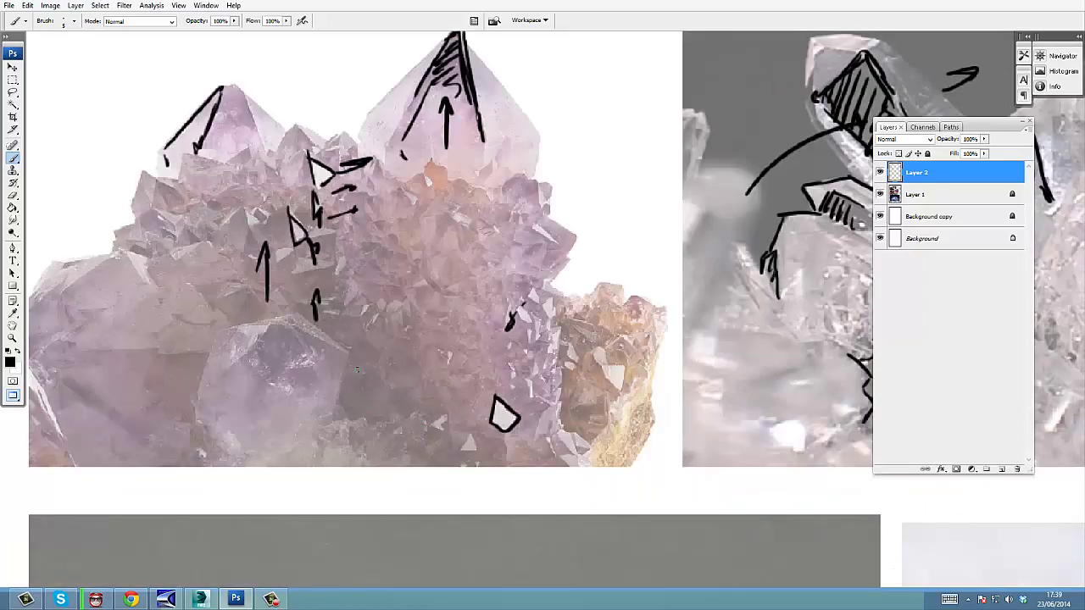
{"action": "mouse_move", "coordinate": [298, 308]}
{"action": "left_mouse_down"}
{"action": "mouse_move", "coordinate": [355, 316]}
{"action": "mouse_move", "coordinate": [361, 336]}
{"action": "mouse_move", "coordinate": [339, 402]}
{"action": "mouse_move", "coordinate": [343, 410]}
{"action": "mouse_move", "coordinate": [373, 378]}
{"action": "mouse_move", "coordinate": [373, 412]}
{"action": "mouse_move", "coordinate": [420, 456]}
{"action": "left_mouse_up"}
{"action": "mouse_move", "coordinate": [527, 313]}
{"action": "left_mouse_down"}
{"action": "mouse_move", "coordinate": [907, 199]}
{"action": "mouse_move", "coordinate": [899, 195]}
{"action": "left_mouse_up"}
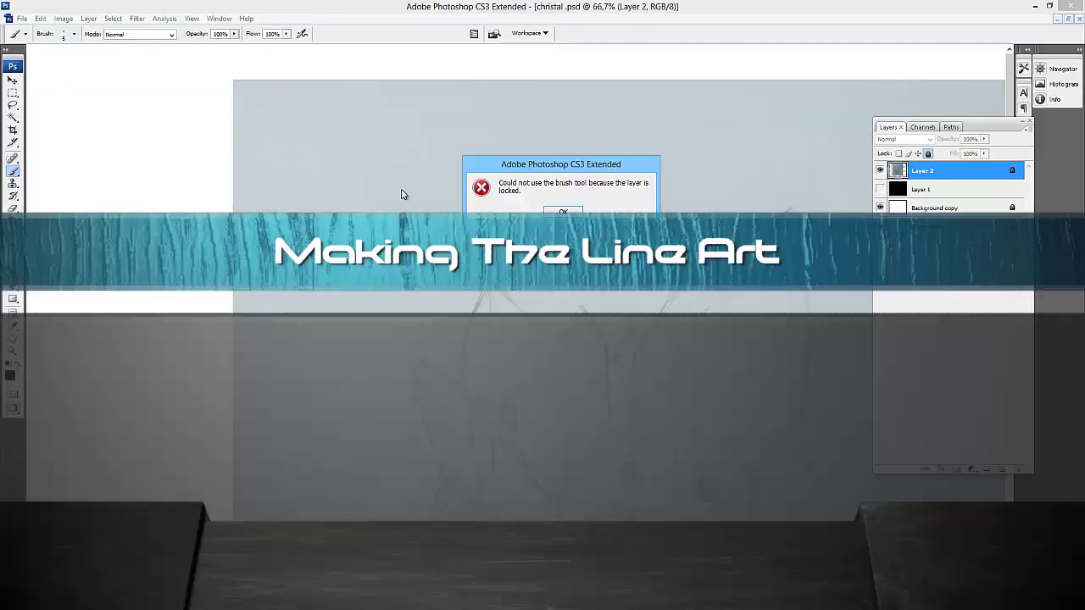
- Add a new empty layer above the locked crystal sketch layer for the line art
{"action": "left_click", "coordinate": [563, 212]}
{"action": "key", "text": "ctrl+shift+n"}
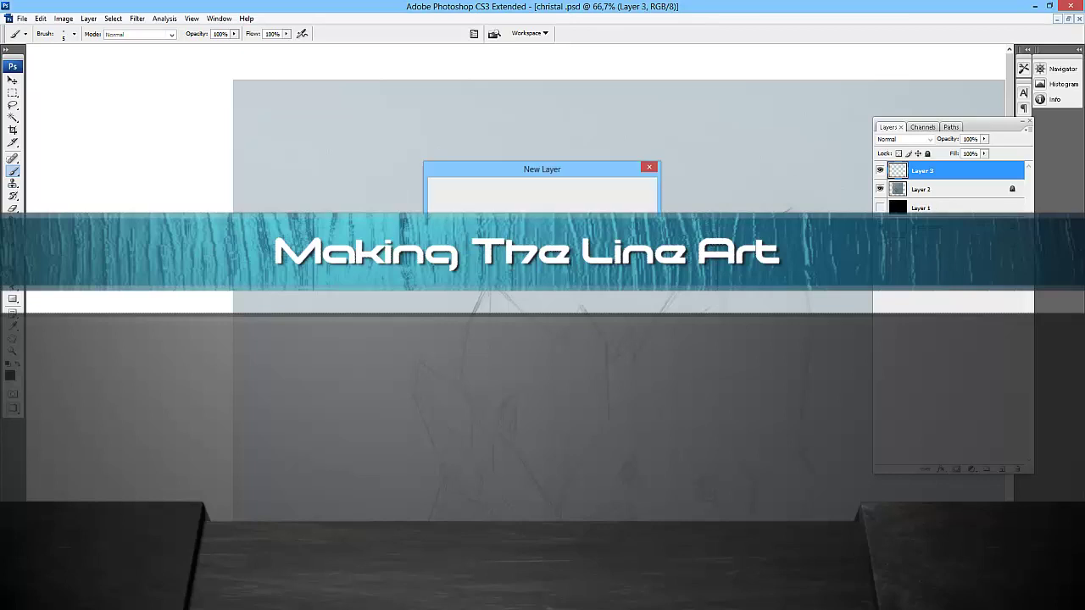
{"action": "key", "text": "Return"}
{"action": "left_click_drag", "start_coordinate": [285, 127], "coordinate": [322, 207]}
{"action": "key", "text": "ctrl+z"}
- Trace the rock base's left outline in black, from its pointed peak down over the protruding lumps, with the inner creases
{"action": "left_click_drag", "start_coordinate": [525, 187], "coordinate": [382, 123]}
{"action": "key", "text": "z"}
{"action": "left_click", "coordinate": [463, 198], "text": "alt"}
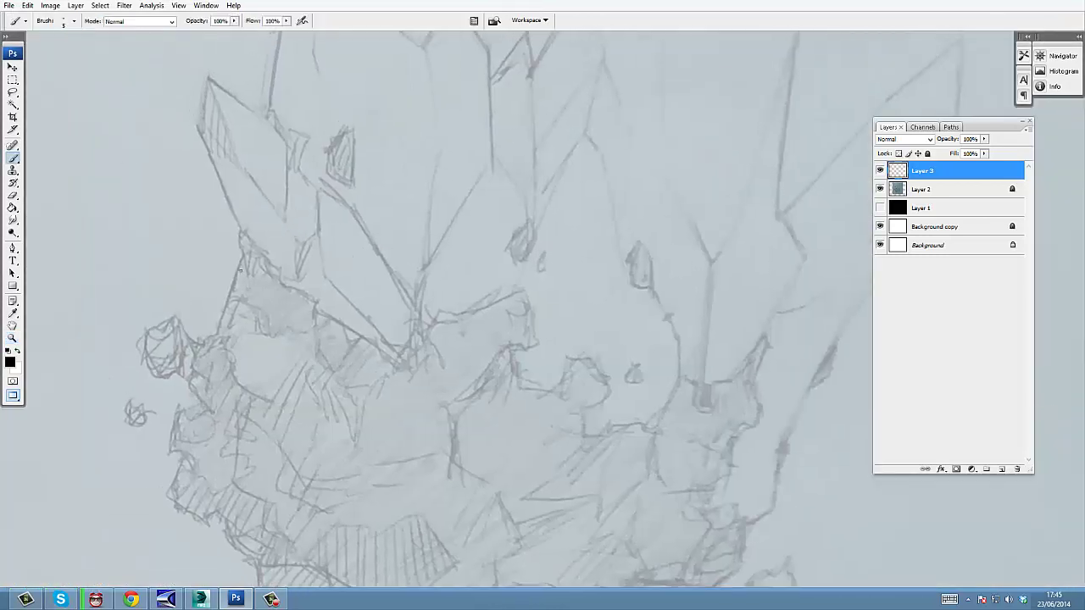
{"action": "mouse_move", "coordinate": [233, 289]}
{"action": "left_mouse_down"}
{"action": "mouse_move", "coordinate": [258, 254]}
{"action": "mouse_move", "coordinate": [284, 285]}
{"action": "mouse_move", "coordinate": [223, 346]}
{"action": "mouse_move", "coordinate": [251, 390]}
{"action": "left_mouse_up"}
{"action": "mouse_move", "coordinate": [221, 341]}
{"action": "left_mouse_down"}
{"action": "mouse_move", "coordinate": [172, 379]}
{"action": "mouse_move", "coordinate": [176, 368]}
{"action": "mouse_move", "coordinate": [191, 401]}
{"action": "mouse_move", "coordinate": [172, 450]}
{"action": "left_mouse_up"}
{"action": "mouse_move", "coordinate": [172, 450]}
{"action": "left_mouse_down"}
{"action": "mouse_move", "coordinate": [213, 493]}
{"action": "mouse_move", "coordinate": [170, 497]}
{"action": "left_mouse_up"}
{"action": "left_click_drag", "start_coordinate": [171, 497], "coordinate": [157, 459]}
{"action": "left_click_drag", "start_coordinate": [157, 460], "coordinate": [241, 514]}
{"action": "left_click_drag", "start_coordinate": [196, 434], "coordinate": [237, 488]}
{"action": "left_click_drag", "start_coordinate": [195, 360], "coordinate": [240, 428]}
{"action": "scroll", "coordinate": [339, 339], "scroll_direction": "down", "scroll_amount": 1}
{"action": "left_click_drag", "start_coordinate": [246, 381], "coordinate": [348, 434]}
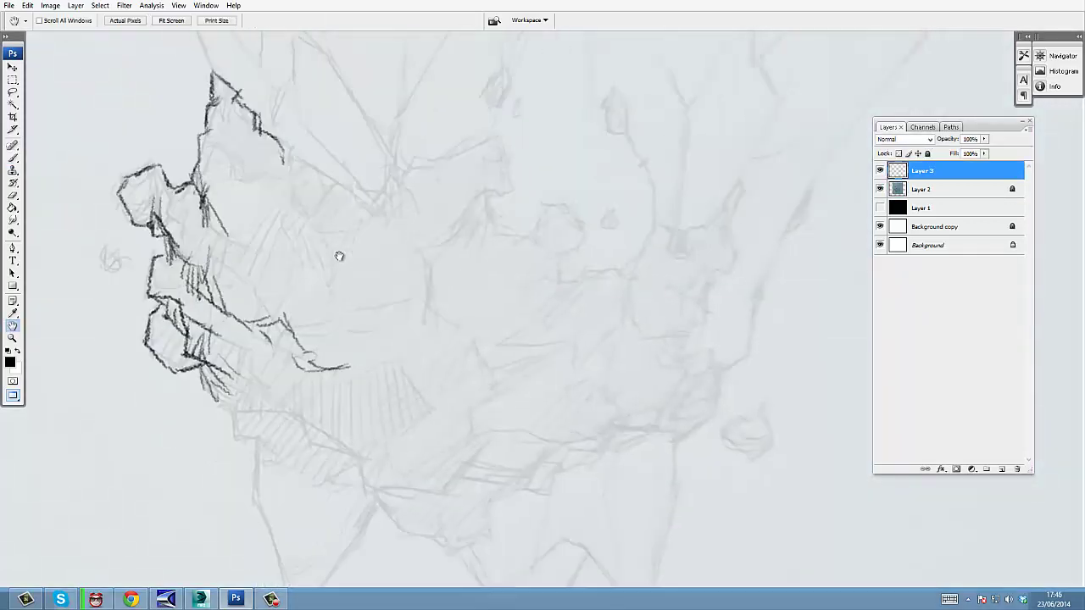
- Trace the rock base's lower-left edge and inner ledge, and extend its top ridge toward the crystal bases
{"action": "left_click_drag", "start_coordinate": [205, 373], "coordinate": [237, 436]}
{"action": "left_click_drag", "start_coordinate": [245, 436], "coordinate": [267, 452]}
{"action": "left_click_drag", "start_coordinate": [237, 415], "coordinate": [292, 413]}
{"action": "mouse_move", "coordinate": [288, 381]}
{"action": "left_mouse_down"}
{"action": "mouse_move", "coordinate": [280, 406]}
{"action": "mouse_move", "coordinate": [342, 363]}
{"action": "left_mouse_up"}
{"action": "left_click_drag", "start_coordinate": [339, 339], "coordinate": [331, 364]}
{"action": "left_click_drag", "start_coordinate": [270, 200], "coordinate": [329, 239]}
{"action": "mouse_move", "coordinate": [330, 221]}
{"action": "left_mouse_down"}
{"action": "mouse_move", "coordinate": [360, 251]}
{"action": "mouse_move", "coordinate": [362, 153]}
{"action": "mouse_move", "coordinate": [356, 227]}
{"action": "left_mouse_up"}
- Trace the narrow rock spike where the crystal bases meet, using a smaller brush of size 3
{"action": "scroll", "coordinate": [382, 227], "scroll_direction": "up", "scroll_amount": 1}
{"action": "key", "text": "bracketleft"}
{"action": "left_click_drag", "start_coordinate": [361, 212], "coordinate": [375, 295]}
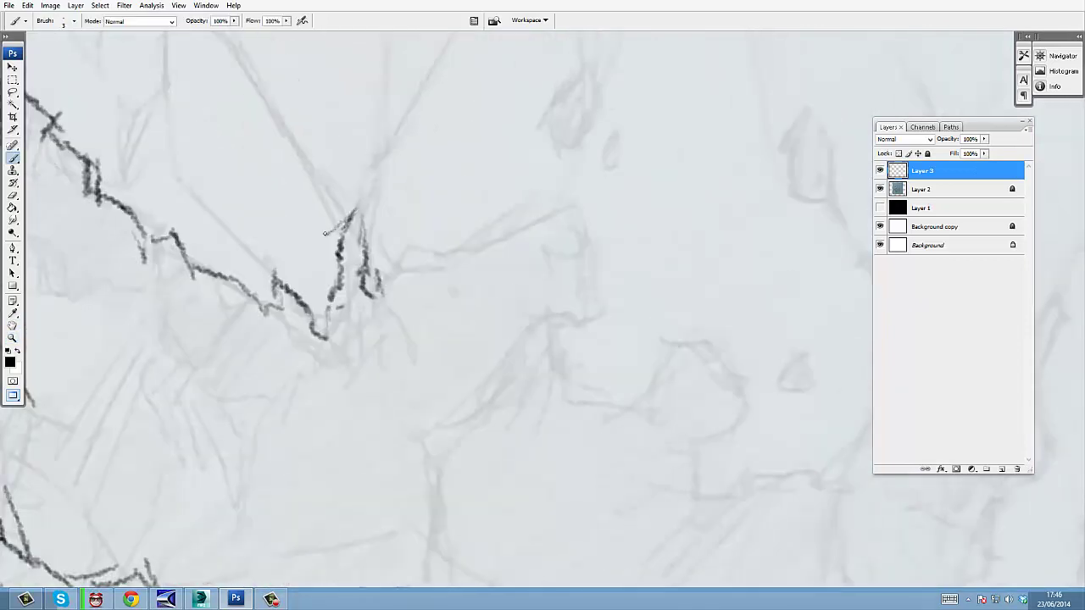
{"action": "left_click_drag", "start_coordinate": [331, 230], "coordinate": [302, 297]}
{"action": "left_click_drag", "start_coordinate": [365, 212], "coordinate": [345, 226]}
{"action": "left_click_drag", "start_coordinate": [354, 130], "coordinate": [343, 200]}
{"action": "left_click_drag", "start_coordinate": [365, 293], "coordinate": [463, 257]}
- Trace the rock's jagged top ridge to the right of the spike, stepping down through the notches to the curled ledge
{"action": "left_click_drag", "start_coordinate": [356, 307], "coordinate": [553, 206]}
{"action": "mouse_move", "coordinate": [553, 206]}
{"action": "left_mouse_down"}
{"action": "mouse_move", "coordinate": [560, 332]}
{"action": "mouse_move", "coordinate": [546, 382]}
{"action": "left_mouse_up"}
{"action": "mouse_move", "coordinate": [546, 381]}
{"action": "left_mouse_down"}
{"action": "mouse_move", "coordinate": [508, 315]}
{"action": "mouse_move", "coordinate": [638, 280]}
{"action": "left_mouse_up"}
{"action": "left_click_drag", "start_coordinate": [632, 286], "coordinate": [673, 368]}
{"action": "left_click_drag", "start_coordinate": [684, 320], "coordinate": [682, 371]}
{"action": "left_click_drag", "start_coordinate": [656, 378], "coordinate": [639, 438]}
{"action": "left_click_drag", "start_coordinate": [558, 362], "coordinate": [657, 364]}
{"action": "left_click_drag", "start_coordinate": [637, 343], "coordinate": [627, 445]}
{"action": "left_click_drag", "start_coordinate": [666, 386], "coordinate": [596, 449]}
{"action": "left_click_drag", "start_coordinate": [518, 452], "coordinate": [556, 484]}
- Draw thin inner contour lines down from the top ridge and across the middle of the rock base
{"action": "mouse_move", "coordinate": [169, 182]}
{"action": "left_mouse_down"}
{"action": "mouse_move", "coordinate": [208, 300]}
{"action": "mouse_move", "coordinate": [383, 392]}
{"action": "left_mouse_up"}
{"action": "left_click_drag", "start_coordinate": [408, 390], "coordinate": [444, 382]}
{"action": "left_click_drag", "start_coordinate": [266, 419], "coordinate": [346, 439]}
- Add facet edges and hatched shading strokes to the left interior of the rock base
{"action": "key", "text": "z"}
{"action": "left_click", "coordinate": [500, 283], "text": "alt"}
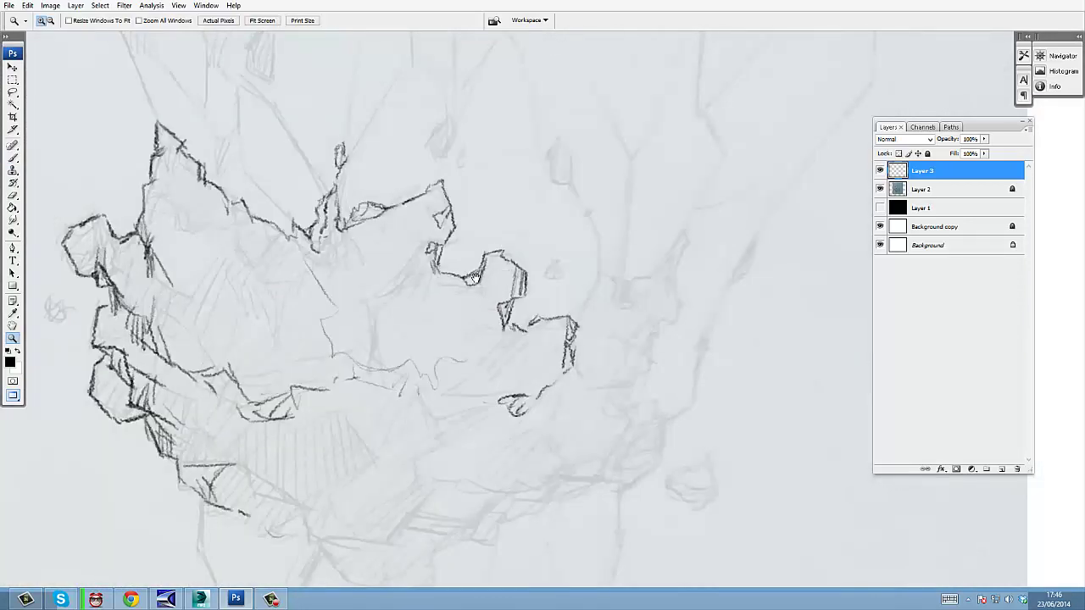
{"action": "key", "text": "b"}
{"action": "left_click_drag", "start_coordinate": [278, 254], "coordinate": [254, 312]}
{"action": "left_click_drag", "start_coordinate": [258, 279], "coordinate": [270, 330]}
{"action": "left_click_drag", "start_coordinate": [261, 286], "coordinate": [267, 310]}
{"action": "left_click_drag", "start_coordinate": [288, 237], "coordinate": [262, 267]}
{"action": "left_click_drag", "start_coordinate": [261, 227], "coordinate": [256, 281]}
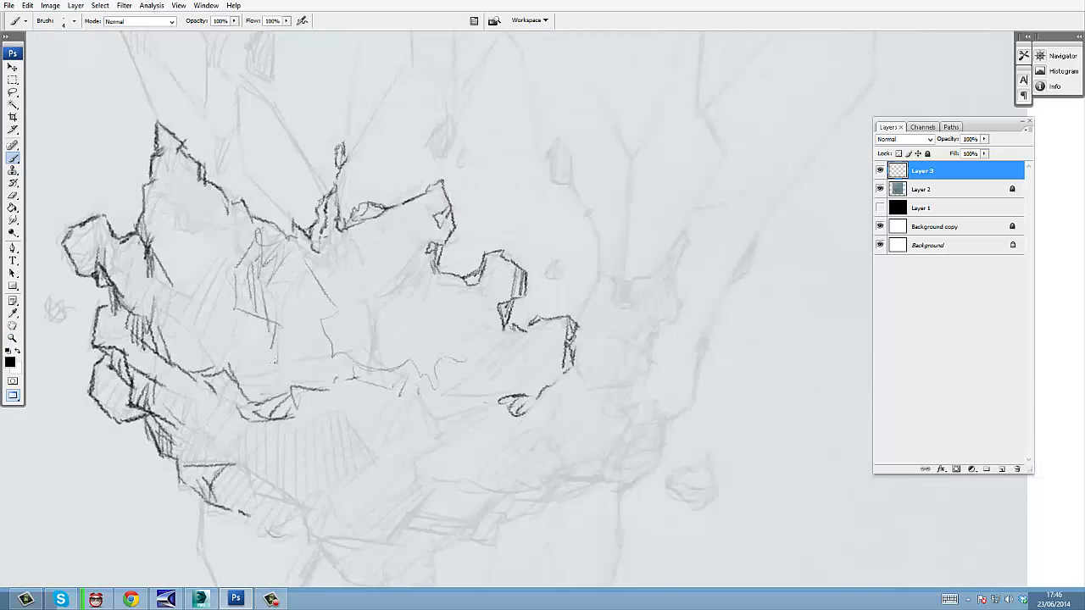
{"action": "mouse_move", "coordinate": [258, 340]}
{"action": "left_mouse_down"}
{"action": "mouse_move", "coordinate": [271, 380]}
{"action": "mouse_move", "coordinate": [313, 391]}
{"action": "left_mouse_up"}
{"action": "mouse_move", "coordinate": [170, 286]}
{"action": "left_mouse_down"}
{"action": "mouse_move", "coordinate": [195, 307]}
{"action": "mouse_move", "coordinate": [177, 341]}
{"action": "left_mouse_up"}
{"action": "left_click_drag", "start_coordinate": [191, 326], "coordinate": [186, 351]}
{"action": "left_click_drag", "start_coordinate": [270, 363], "coordinate": [252, 339]}
- Trace the rock's jagged bottom edge at the centre, with the inner facet above and the outline starting below it
{"action": "left_click_drag", "start_coordinate": [422, 426], "coordinate": [368, 484]}
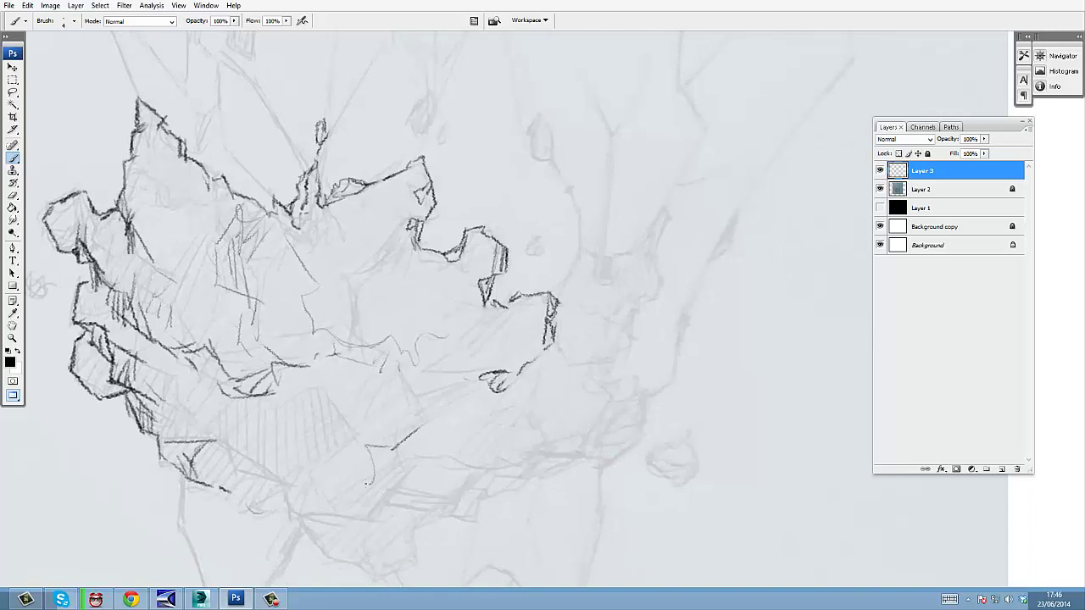
{"action": "mouse_move", "coordinate": [285, 488]}
{"action": "left_mouse_down"}
{"action": "mouse_move", "coordinate": [236, 502]}
{"action": "mouse_move", "coordinate": [284, 507]}
{"action": "mouse_move", "coordinate": [246, 514]}
{"action": "mouse_move", "coordinate": [340, 518]}
{"action": "mouse_move", "coordinate": [371, 491]}
{"action": "mouse_move", "coordinate": [302, 507]}
{"action": "mouse_move", "coordinate": [319, 521]}
{"action": "left_mouse_up"}
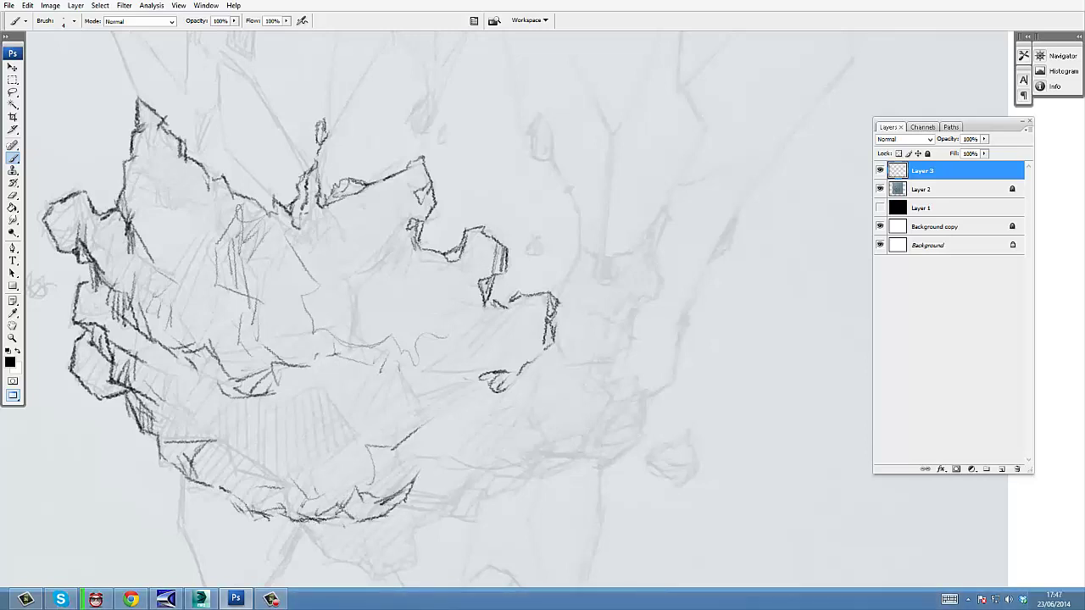
{"action": "left_click_drag", "start_coordinate": [357, 557], "coordinate": [374, 559]}
- Trace the pointed shards and the box-shaped facet along the rock's bottom edge to the right of centre
{"action": "left_click_drag", "start_coordinate": [382, 542], "coordinate": [374, 514]}
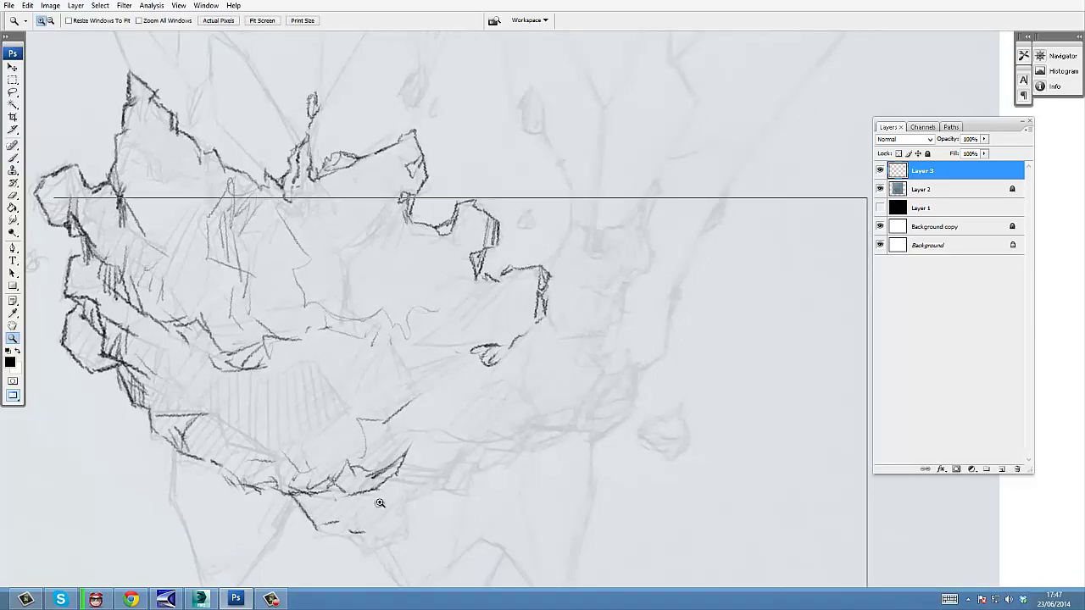
{"action": "left_click", "coordinate": [379, 506], "text": "ctrl"}
{"action": "mouse_move", "coordinate": [257, 523]}
{"action": "left_mouse_down"}
{"action": "mouse_move", "coordinate": [276, 529]}
{"action": "mouse_move", "coordinate": [307, 504]}
{"action": "mouse_move", "coordinate": [334, 541]}
{"action": "mouse_move", "coordinate": [326, 534]}
{"action": "mouse_move", "coordinate": [426, 530]}
{"action": "mouse_move", "coordinate": [446, 514]}
{"action": "mouse_move", "coordinate": [439, 483]}
{"action": "left_mouse_up"}
{"action": "mouse_move", "coordinate": [441, 470]}
{"action": "left_mouse_down"}
{"action": "mouse_move", "coordinate": [479, 448]}
{"action": "mouse_move", "coordinate": [428, 474]}
{"action": "mouse_move", "coordinate": [373, 457]}
{"action": "left_mouse_up"}
{"action": "mouse_move", "coordinate": [436, 468]}
{"action": "left_mouse_down"}
{"action": "mouse_move", "coordinate": [368, 476]}
{"action": "mouse_move", "coordinate": [471, 444]}
{"action": "left_mouse_up"}
{"action": "mouse_move", "coordinate": [522, 411]}
{"action": "left_mouse_down"}
{"action": "mouse_move", "coordinate": [470, 457]}
{"action": "mouse_move", "coordinate": [533, 431]}
{"action": "left_mouse_up"}
{"action": "left_click_drag", "start_coordinate": [542, 409], "coordinate": [565, 382]}
{"action": "mouse_move", "coordinate": [464, 385]}
{"action": "left_mouse_down"}
{"action": "mouse_move", "coordinate": [519, 415]}
{"action": "mouse_move", "coordinate": [401, 419]}
{"action": "mouse_move", "coordinate": [485, 399]}
{"action": "left_mouse_up"}
{"action": "left_click_drag", "start_coordinate": [475, 412], "coordinate": [574, 390]}
{"action": "mouse_move", "coordinate": [507, 440]}
{"action": "left_mouse_down"}
{"action": "mouse_move", "coordinate": [549, 462]}
{"action": "mouse_move", "coordinate": [572, 409]}
{"action": "left_mouse_up"}
- Trace the block at the rock base's lower-right corner, including its underside edges and outer side
{"action": "mouse_move", "coordinate": [571, 422]}
{"action": "left_mouse_down"}
{"action": "mouse_move", "coordinate": [621, 395]}
{"action": "mouse_move", "coordinate": [681, 330]}
{"action": "left_mouse_up"}
{"action": "left_click_drag", "start_coordinate": [681, 330], "coordinate": [625, 405]}
{"action": "left_click_drag", "start_coordinate": [666, 371], "coordinate": [738, 351]}
{"action": "mouse_move", "coordinate": [739, 349]}
{"action": "left_mouse_down"}
{"action": "mouse_move", "coordinate": [594, 440]}
{"action": "mouse_move", "coordinate": [660, 349]}
{"action": "left_mouse_up"}
{"action": "mouse_move", "coordinate": [641, 361]}
{"action": "left_mouse_down"}
{"action": "mouse_move", "coordinate": [624, 438]}
{"action": "mouse_move", "coordinate": [739, 389]}
{"action": "left_mouse_up"}
{"action": "left_click_drag", "start_coordinate": [739, 347], "coordinate": [674, 438]}
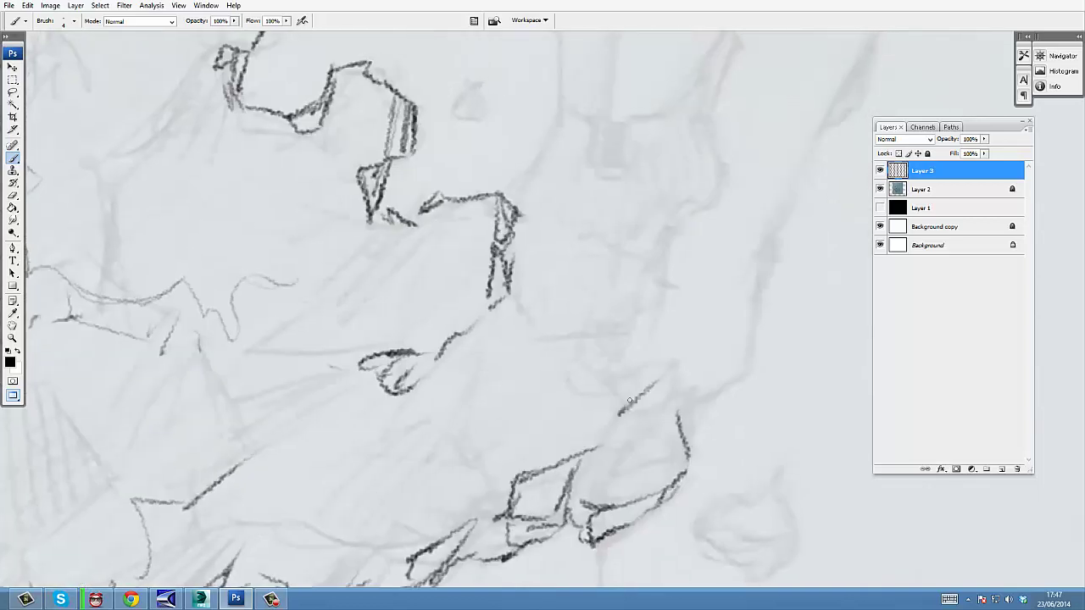
- Trace the rock ridge from the stepped ledge up to the small post and across the notch at the right crystal's base
{"action": "left_click_drag", "start_coordinate": [617, 373], "coordinate": [583, 465]}
{"action": "mouse_move", "coordinate": [464, 280]}
{"action": "left_mouse_down"}
{"action": "mouse_move", "coordinate": [541, 192]}
{"action": "mouse_move", "coordinate": [522, 173]}
{"action": "left_mouse_up"}
{"action": "mouse_move", "coordinate": [541, 186]}
{"action": "left_mouse_down"}
{"action": "mouse_move", "coordinate": [561, 235]}
{"action": "mouse_move", "coordinate": [606, 204]}
{"action": "left_mouse_up"}
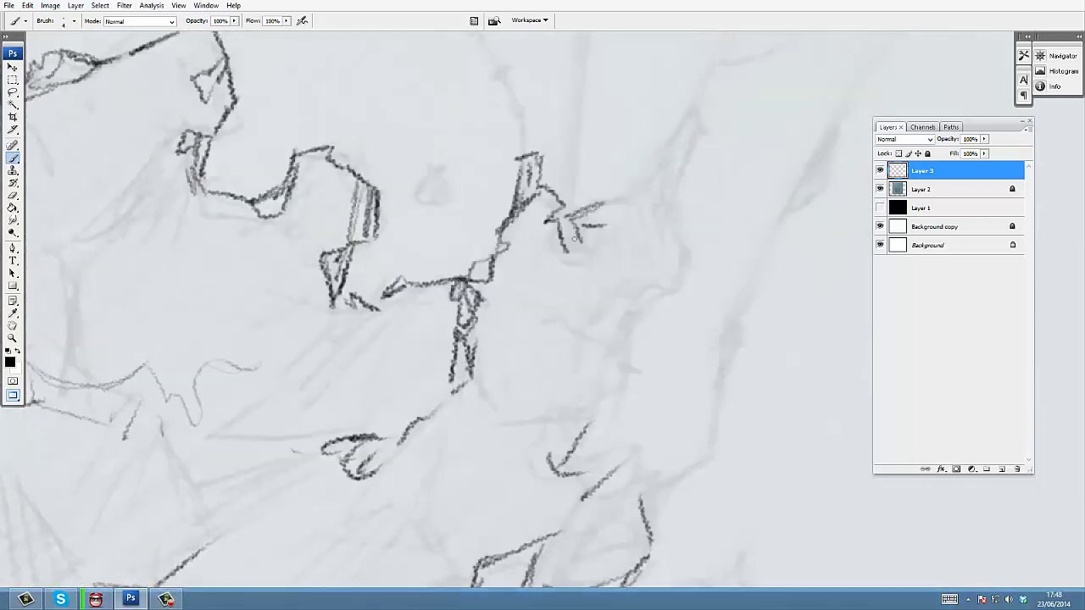
{"action": "left_click_drag", "start_coordinate": [576, 242], "coordinate": [653, 161]}
- Trace the rock's right side from the pointed tip down to the corner block, plus the inner edges above the block
{"action": "left_click_drag", "start_coordinate": [683, 134], "coordinate": [687, 191]}
{"action": "mouse_move", "coordinate": [670, 191]}
{"action": "left_mouse_down"}
{"action": "mouse_move", "coordinate": [695, 272]}
{"action": "mouse_move", "coordinate": [637, 361]}
{"action": "left_mouse_up"}
{"action": "mouse_move", "coordinate": [632, 374]}
{"action": "left_mouse_down"}
{"action": "mouse_move", "coordinate": [617, 443]}
{"action": "mouse_move", "coordinate": [564, 329]}
{"action": "left_mouse_up"}
{"action": "left_click_drag", "start_coordinate": [583, 356], "coordinate": [581, 487]}
{"action": "left_click_drag", "start_coordinate": [533, 378], "coordinate": [553, 421]}
{"action": "left_click_drag", "start_coordinate": [489, 399], "coordinate": [511, 412]}
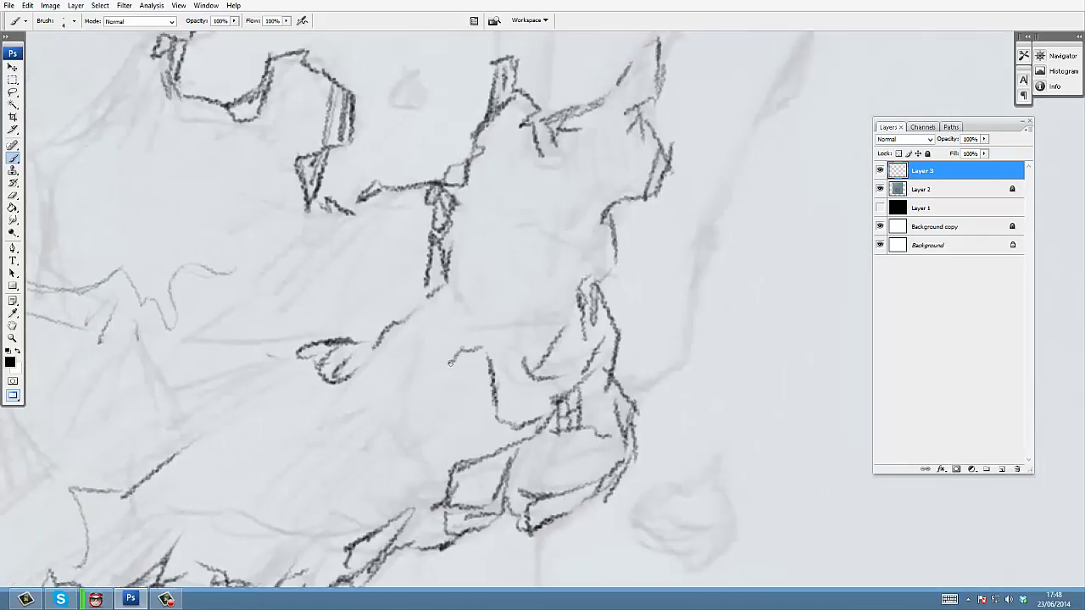
- Trace the inner facet lines on the rock face between the small post and the lower-right block
{"action": "left_click_drag", "start_coordinate": [451, 363], "coordinate": [391, 419]}
{"action": "left_click_drag", "start_coordinate": [485, 381], "coordinate": [456, 408]}
{"action": "left_click_drag", "start_coordinate": [439, 326], "coordinate": [476, 297]}
{"action": "left_click_drag", "start_coordinate": [480, 246], "coordinate": [696, 238]}
{"action": "left_click_drag", "start_coordinate": [435, 261], "coordinate": [348, 330]}
{"action": "mouse_move", "coordinate": [373, 322]}
{"action": "left_mouse_down"}
{"action": "mouse_move", "coordinate": [445, 360]}
{"action": "mouse_move", "coordinate": [512, 451]}
{"action": "left_mouse_up"}
{"action": "mouse_move", "coordinate": [287, 173]}
{"action": "left_mouse_down"}
{"action": "mouse_move", "coordinate": [225, 227]}
{"action": "mouse_move", "coordinate": [201, 315]}
{"action": "left_mouse_up"}
{"action": "left_click_drag", "start_coordinate": [255, 271], "coordinate": [253, 261]}
- Hide the Layer 2 sketch to check the traced rock outline by itself, and show the sketch again
{"action": "key", "text": "z"}
{"action": "left_click", "coordinate": [598, 298], "text": "alt"}
{"action": "left_click", "coordinate": [880, 189]}
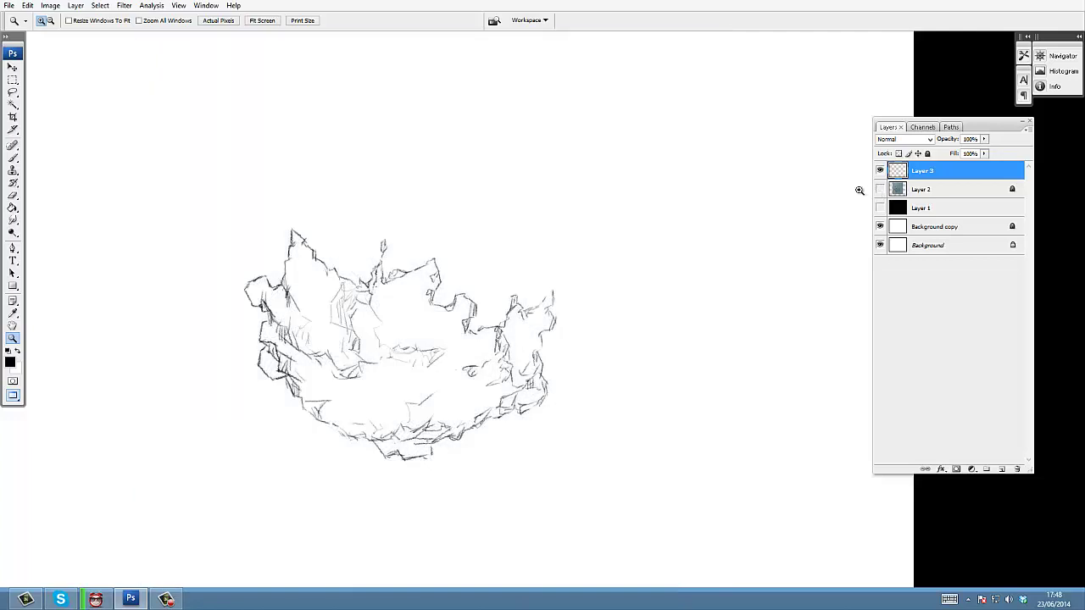
{"action": "left_click_drag", "start_coordinate": [704, 209], "coordinate": [721, 209]}
{"action": "left_click", "coordinate": [880, 189]}
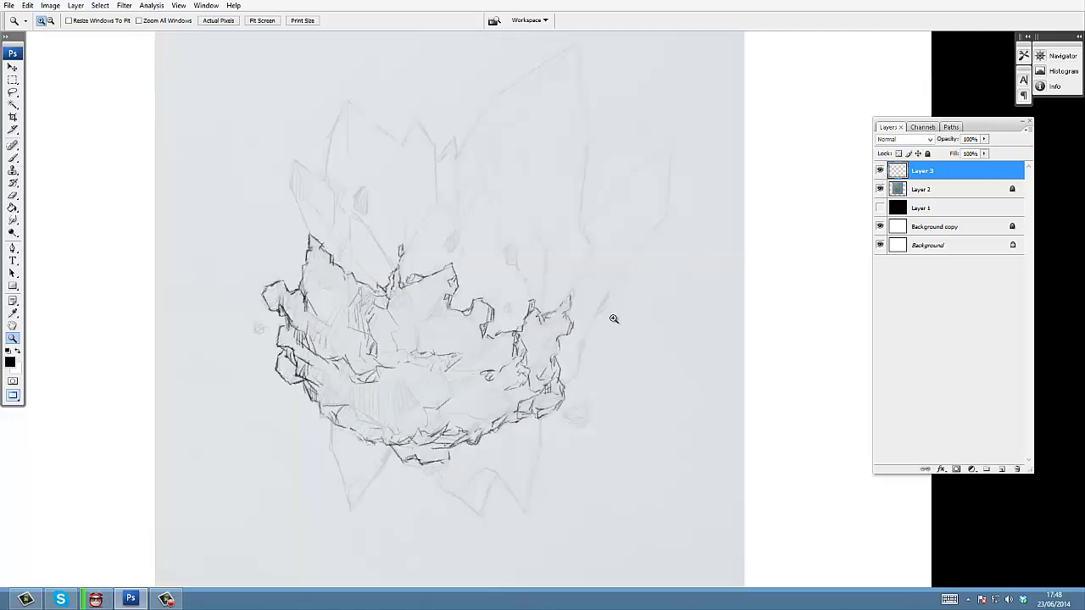
- Trace the faceted floating stone and the small pebble beside the rock's lower-right corner, cleaning up the stone's tip
{"action": "left_click", "coordinate": [579, 422]}
{"action": "key", "text": "b"}
{"action": "key", "text": "z"}
{"action": "left_click", "coordinate": [583, 387]}
{"action": "key", "text": "b"}
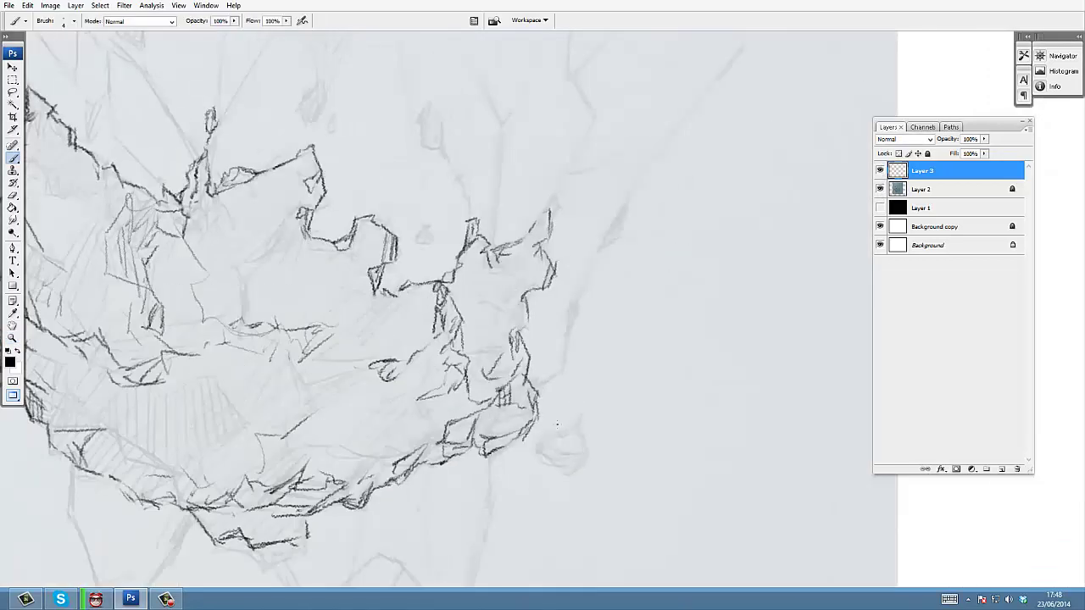
{"action": "mouse_move", "coordinate": [572, 425]}
{"action": "left_mouse_down"}
{"action": "mouse_move", "coordinate": [540, 434]}
{"action": "mouse_move", "coordinate": [547, 469]}
{"action": "left_mouse_up"}
{"action": "mouse_move", "coordinate": [572, 424]}
{"action": "left_mouse_down"}
{"action": "mouse_move", "coordinate": [560, 434]}
{"action": "mouse_move", "coordinate": [573, 444]}
{"action": "left_mouse_up"}
{"action": "key", "text": "e"}
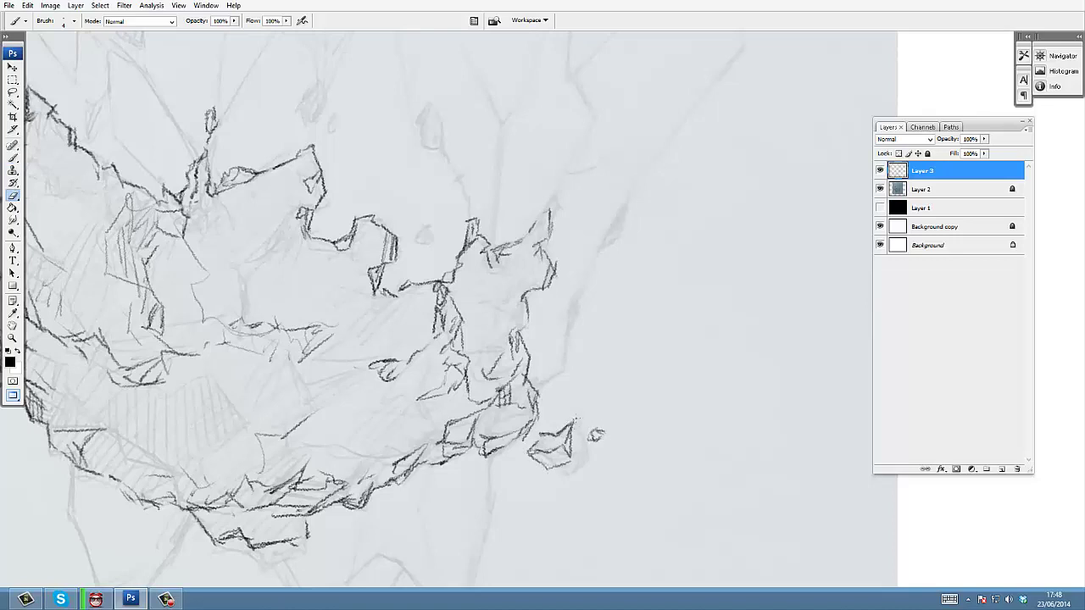
{"action": "left_click_drag", "start_coordinate": [575, 417], "coordinate": [577, 416]}
- Trace the two small floating stones off the rock's left side and the diamond-shaped shard below them
{"action": "key", "text": "b"}
{"action": "left_click_drag", "start_coordinate": [262, 291], "coordinate": [461, 263]}
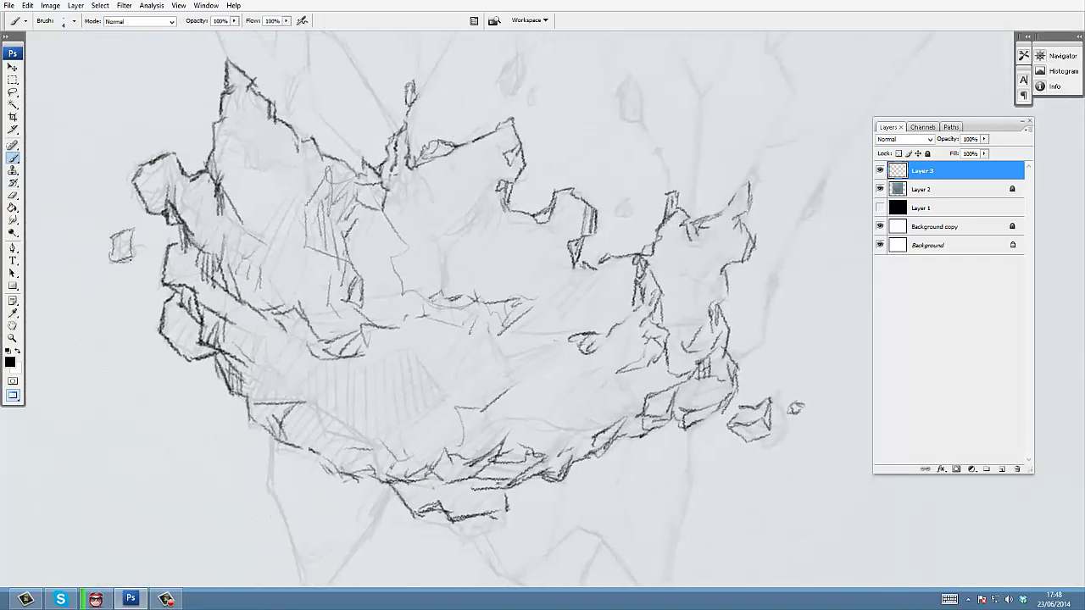
{"action": "left_click_drag", "start_coordinate": [134, 233], "coordinate": [142, 256]}
{"action": "left_click_drag", "start_coordinate": [151, 178], "coordinate": [146, 195]}
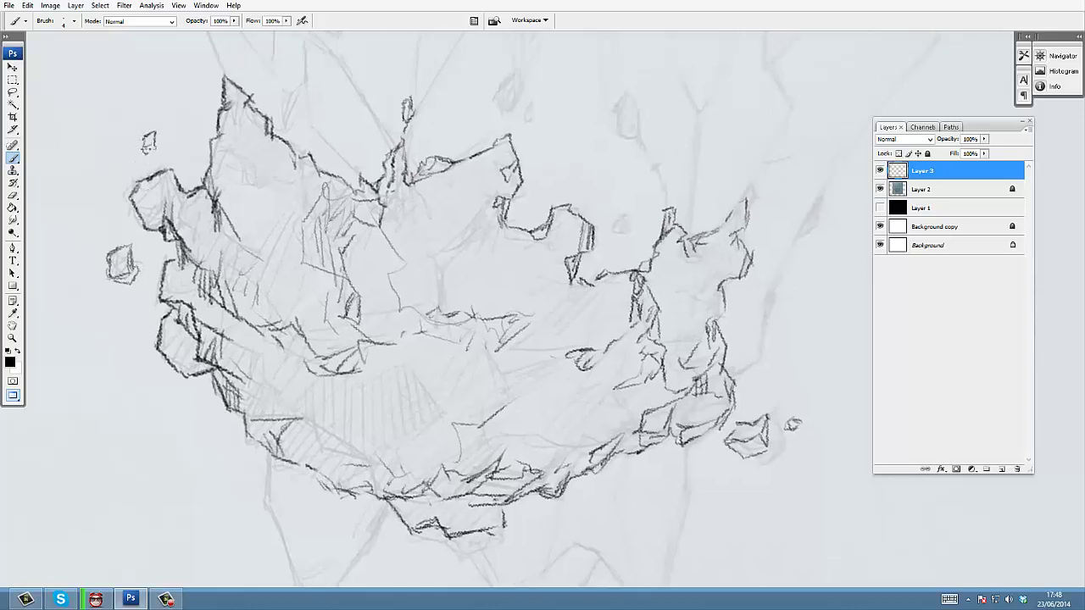
{"action": "left_click_drag", "start_coordinate": [245, 204], "coordinate": [214, 108]}
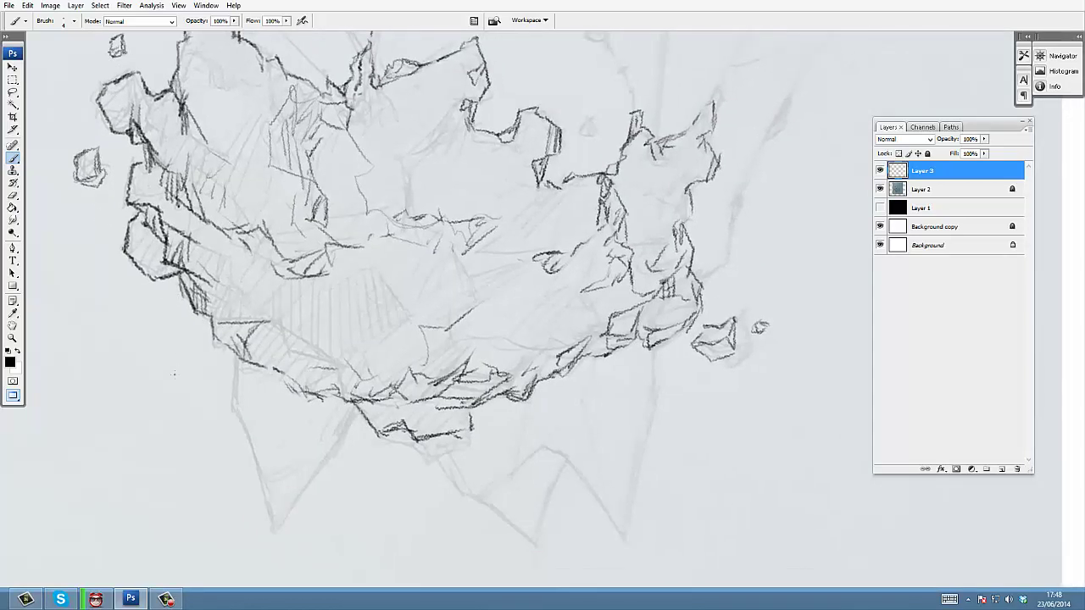
{"action": "mouse_move", "coordinate": [165, 378]}
{"action": "left_mouse_down"}
{"action": "mouse_move", "coordinate": [167, 425]}
{"action": "mouse_move", "coordinate": [183, 362]}
{"action": "left_mouse_up"}
{"action": "mouse_move", "coordinate": [167, 427]}
{"action": "left_mouse_down"}
{"action": "mouse_move", "coordinate": [183, 405]}
{"action": "mouse_move", "coordinate": [167, 427]}
{"action": "left_mouse_up"}
- Check the finished rock and floating stones without the sketch by switching Layer 2 off and on again
{"action": "key", "text": "z"}
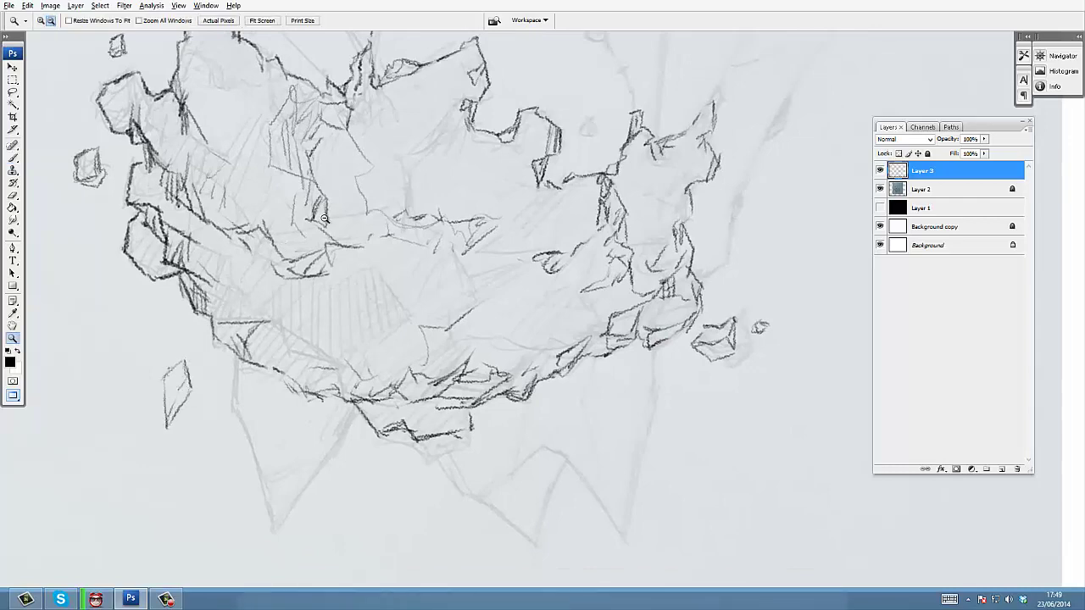
{"action": "left_click", "coordinate": [519, 227], "text": "alt"}
{"action": "left_click_drag", "start_coordinate": [771, 126], "coordinate": [739, 228]}
{"action": "left_click", "coordinate": [879, 189]}
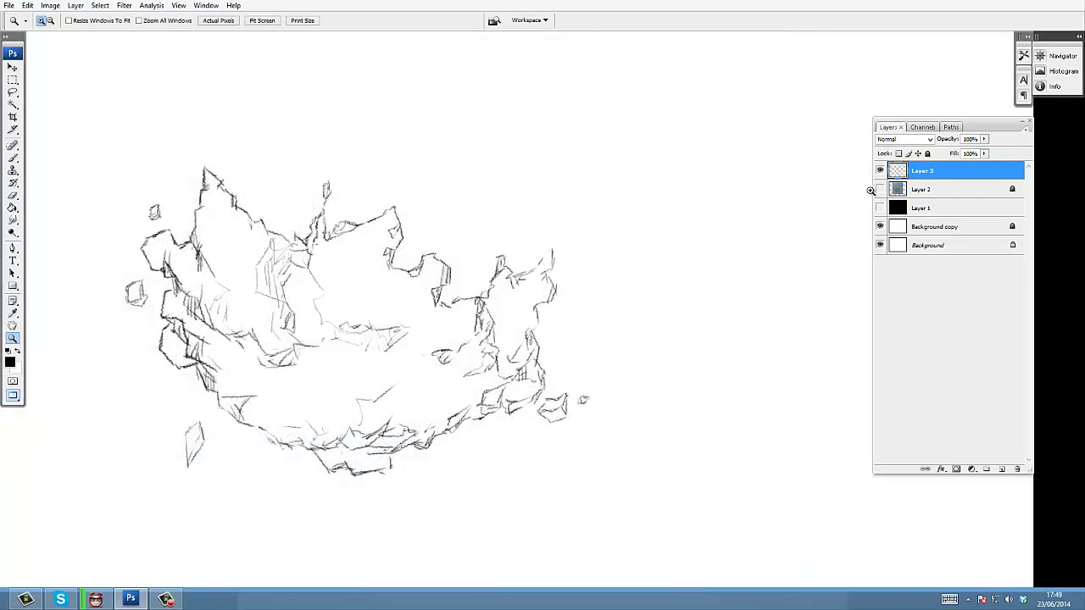
{"action": "left_click", "coordinate": [880, 189]}
{"action": "scroll", "coordinate": [593, 223], "scroll_direction": "up", "scroll_amount": 4}
{"action": "key", "text": "b"}
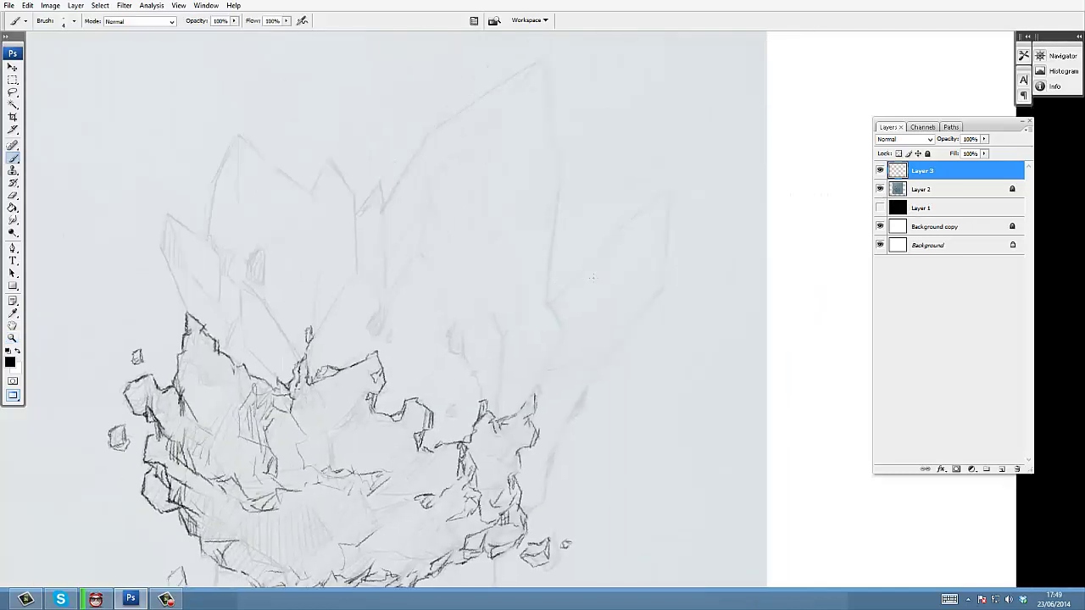
{"action": "mouse_move", "coordinate": [546, 306]}
{"action": "left_mouse_down"}
{"action": "mouse_move", "coordinate": [611, 211]}
{"action": "mouse_move", "coordinate": [685, 168]}
{"action": "left_mouse_up"}
{"action": "key", "text": "ctrl+z"}
{"action": "left_click_drag", "start_coordinate": [636, 236], "coordinate": [660, 188]}
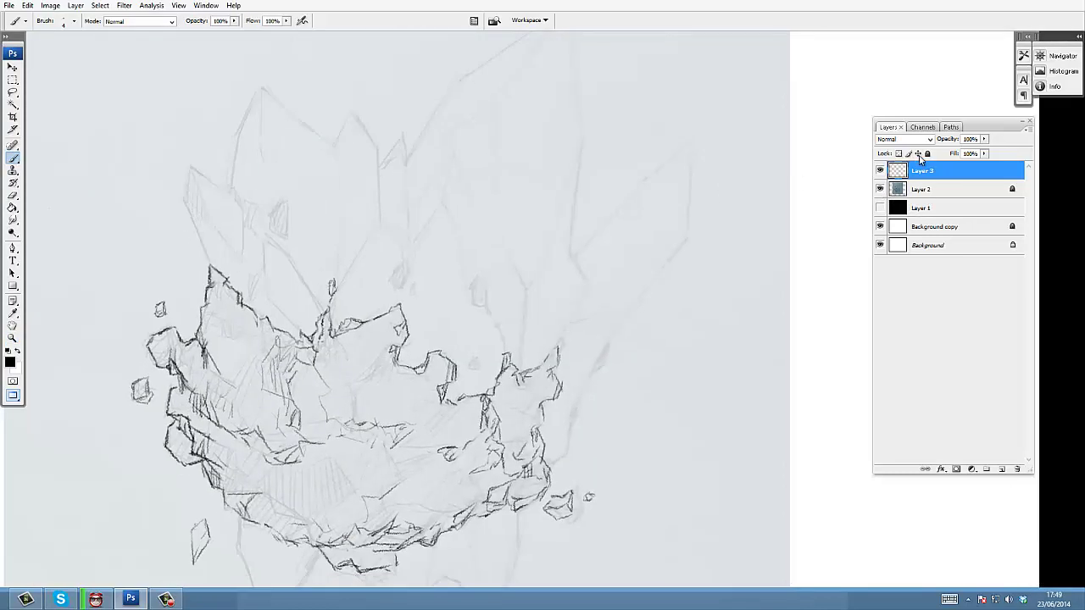
- Lock the rock line art on Layer 3 and add a new layer above it
{"action": "left_click", "coordinate": [928, 154]}
{"action": "left_click", "coordinate": [880, 170]}
{"action": "left_click", "coordinate": [880, 171]}
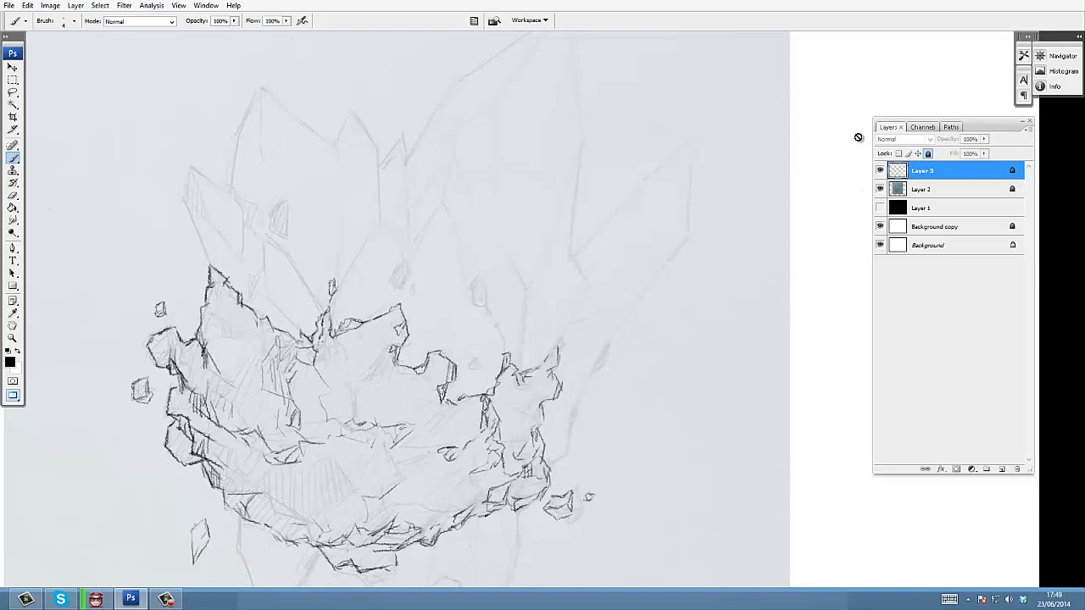
{"action": "key", "text": "ctrl+shift+n"}
{"action": "key", "text": "Return"}
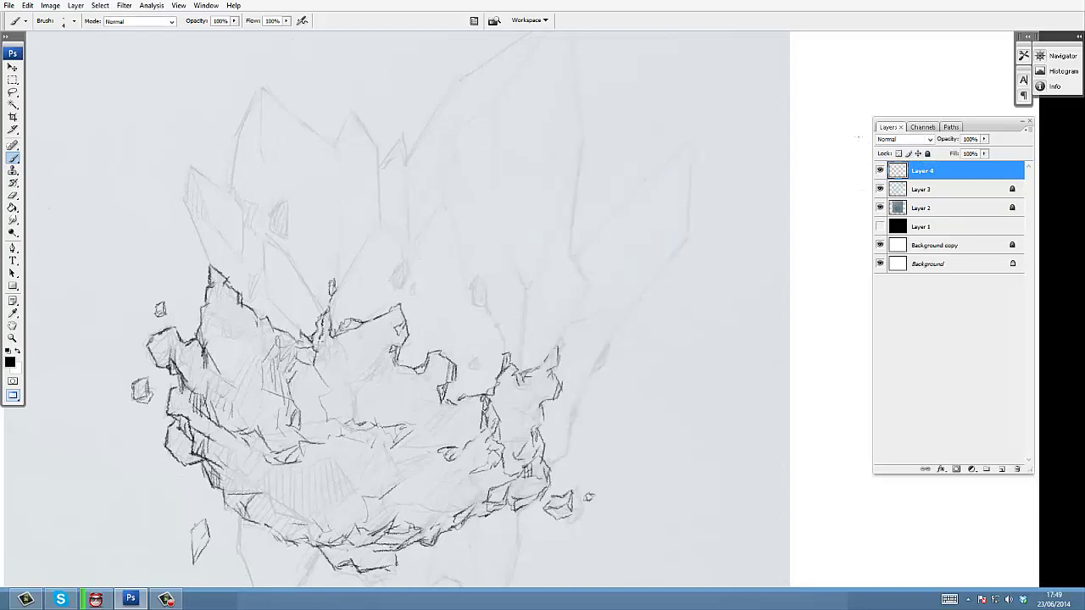
- Try the 10 px hard round brush with test strokes beside the crystals, undoing each one
{"action": "left_click_drag", "start_coordinate": [577, 191], "coordinate": [584, 205]}
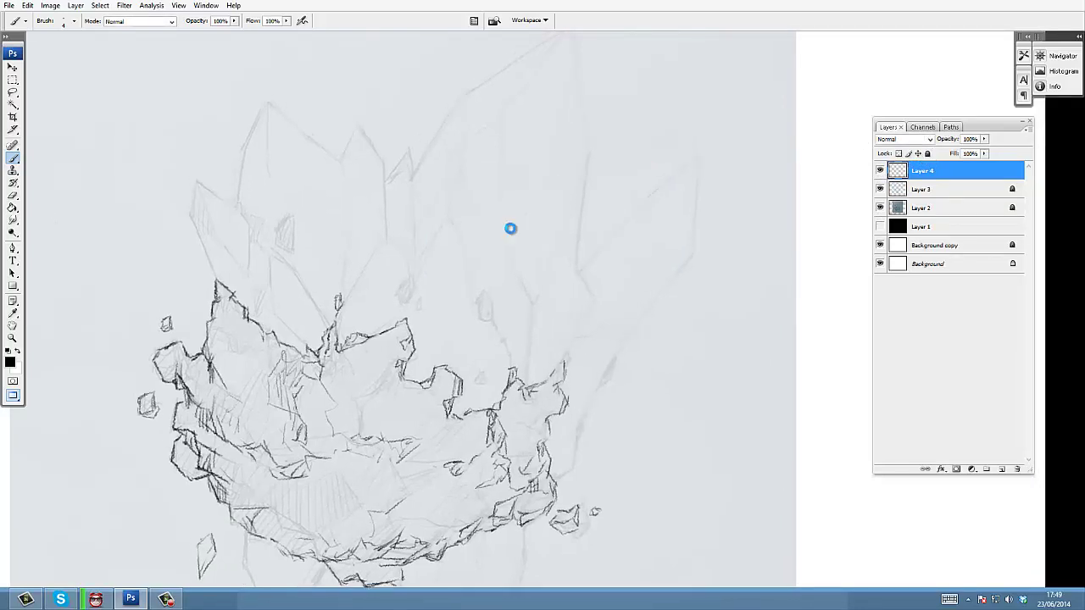
{"action": "left_click", "coordinate": [74, 22]}
{"action": "left_click", "coordinate": [111, 146]}
{"action": "mouse_move", "coordinate": [245, 95]}
{"action": "left_mouse_down"}
{"action": "mouse_move", "coordinate": [205, 186]}
{"action": "mouse_move", "coordinate": [190, 192]}
{"action": "left_mouse_up"}
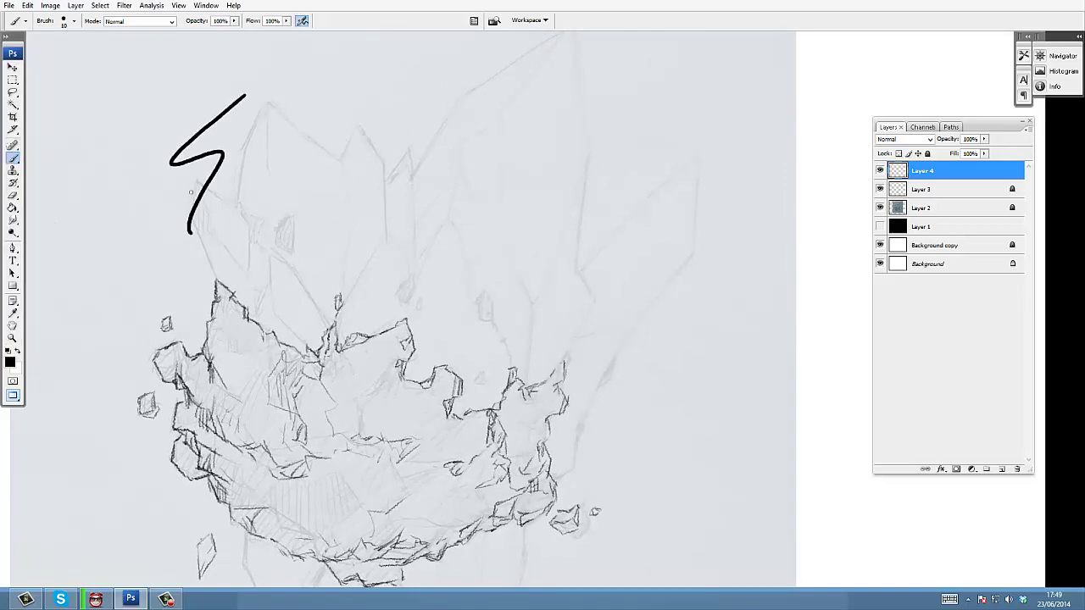
{"action": "key", "text": "ctrl+z"}
{"action": "mouse_move", "coordinate": [147, 116]}
{"action": "left_mouse_down"}
{"action": "mouse_move", "coordinate": [71, 241]}
{"action": "mouse_move", "coordinate": [137, 312]}
{"action": "left_mouse_up"}
{"action": "key", "text": "ctrl+z"}
{"action": "key", "text": "space"}
{"action": "left_click_drag", "start_coordinate": [171, 177], "coordinate": [175, 174]}
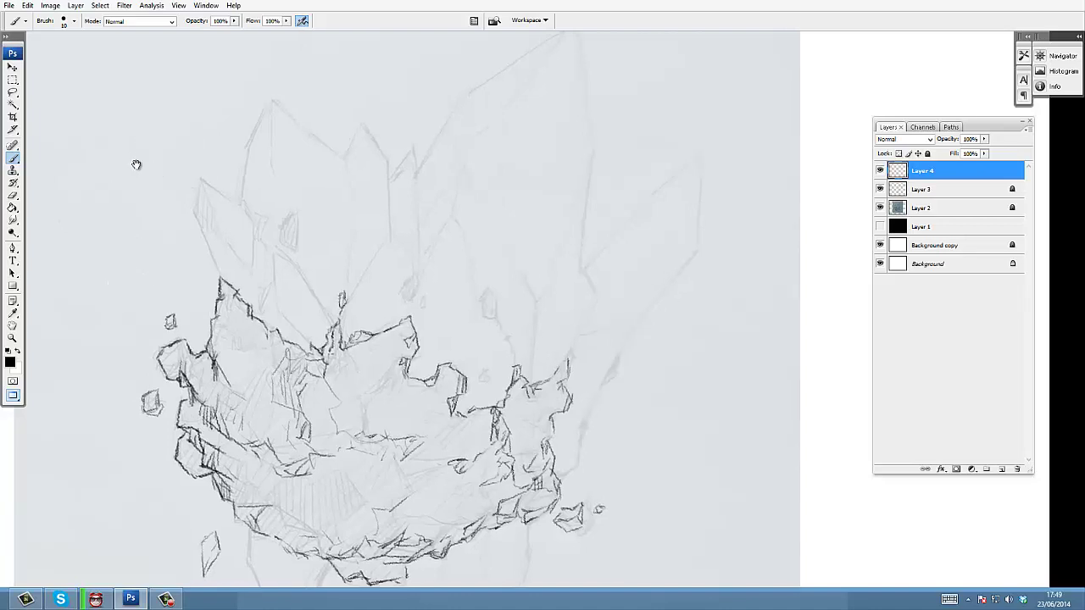
{"action": "left_click_drag", "start_coordinate": [145, 105], "coordinate": [119, 231]}
{"action": "key", "text": "ctrl+z"}
- Select the first 5 px brush preset and try it with two test strokes, undoing both
{"action": "left_click", "coordinate": [76, 18]}
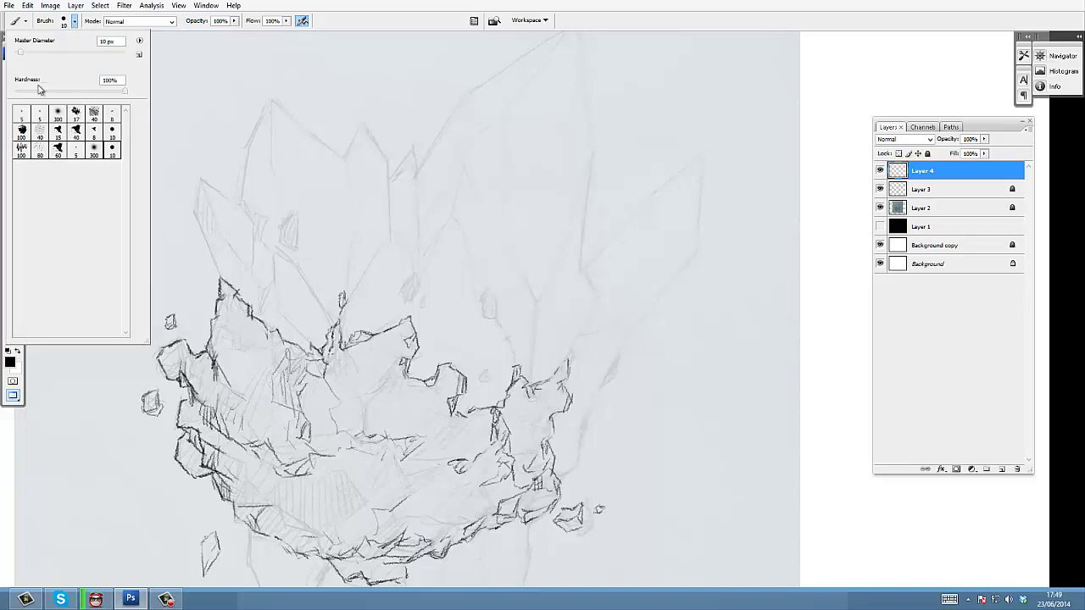
{"action": "double_click", "coordinate": [22, 114]}
{"action": "mouse_move", "coordinate": [240, 75]}
{"action": "left_mouse_down"}
{"action": "mouse_move", "coordinate": [247, 117]}
{"action": "mouse_move", "coordinate": [101, 225]}
{"action": "left_mouse_up"}
{"action": "key", "text": "ctrl+z"}
{"action": "mouse_move", "coordinate": [115, 140]}
{"action": "left_mouse_down"}
{"action": "mouse_move", "coordinate": [99, 254]}
{"action": "mouse_move", "coordinate": [101, 150]}
{"action": "left_mouse_up"}
{"action": "key", "text": "ctrl+z"}
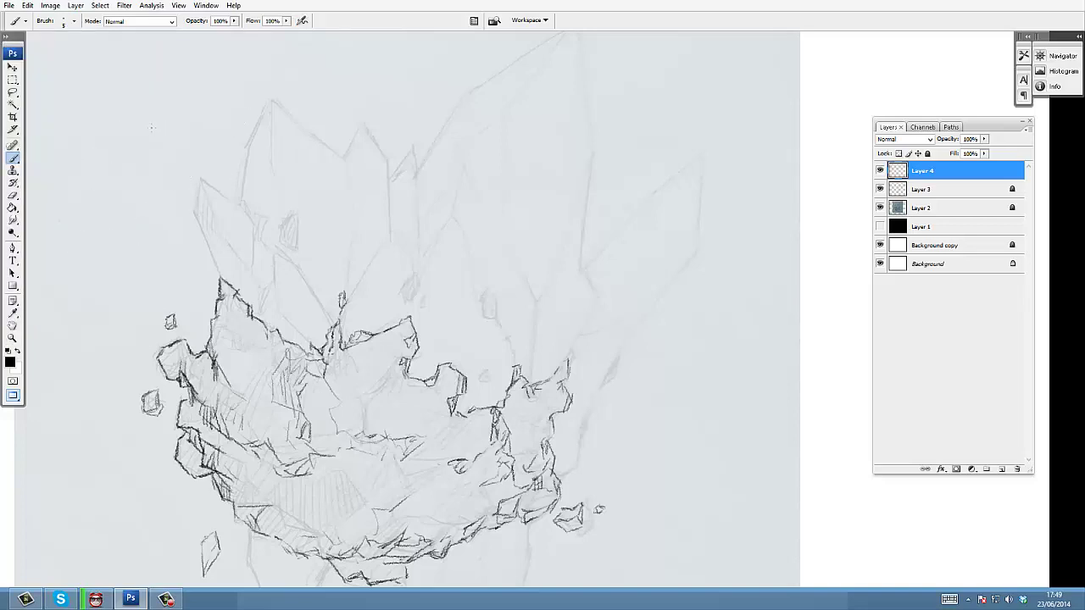
- Turn off Other Dynamics in the brush settings and check the brush with a test stroke that is undone
{"action": "key", "text": "F5"}
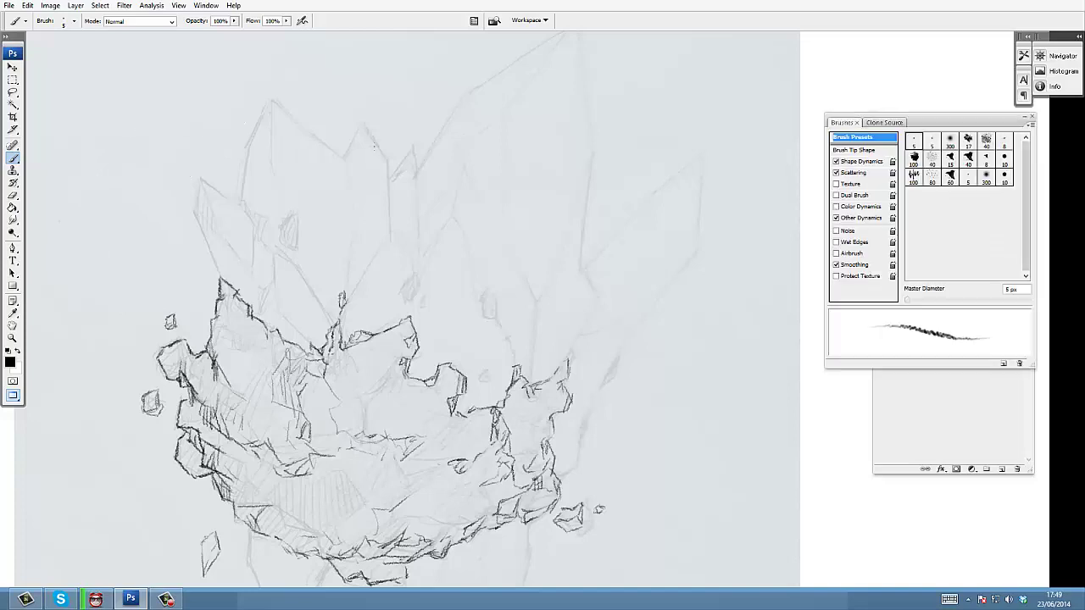
{"action": "mouse_move", "coordinate": [938, 122]}
{"action": "left_mouse_down"}
{"action": "mouse_move", "coordinate": [713, 127]}
{"action": "mouse_move", "coordinate": [615, 100]}
{"action": "left_mouse_up"}
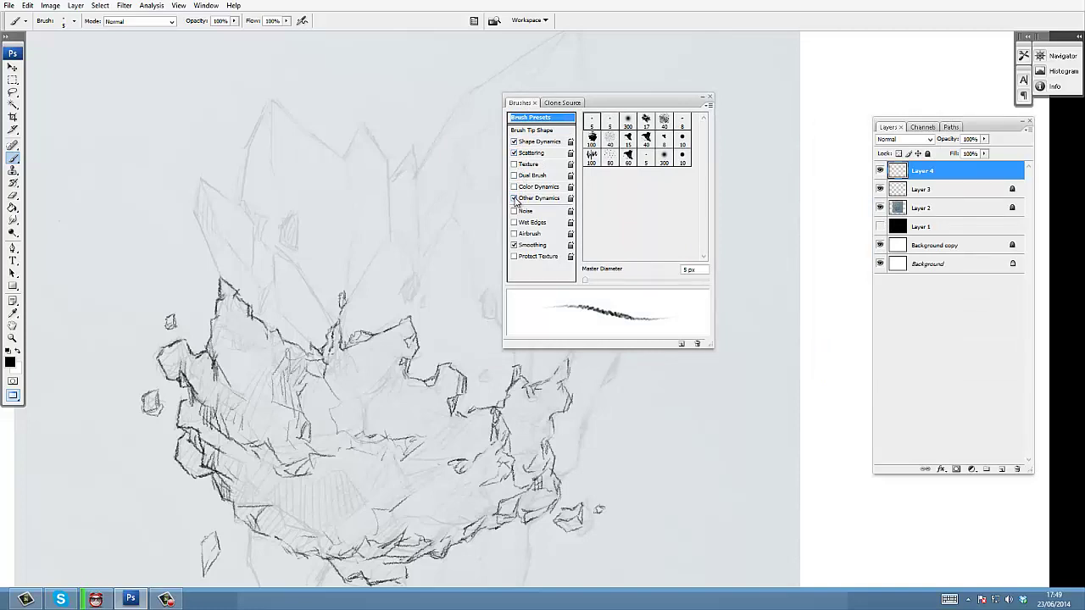
{"action": "left_click_drag", "start_coordinate": [612, 101], "coordinate": [639, 93]}
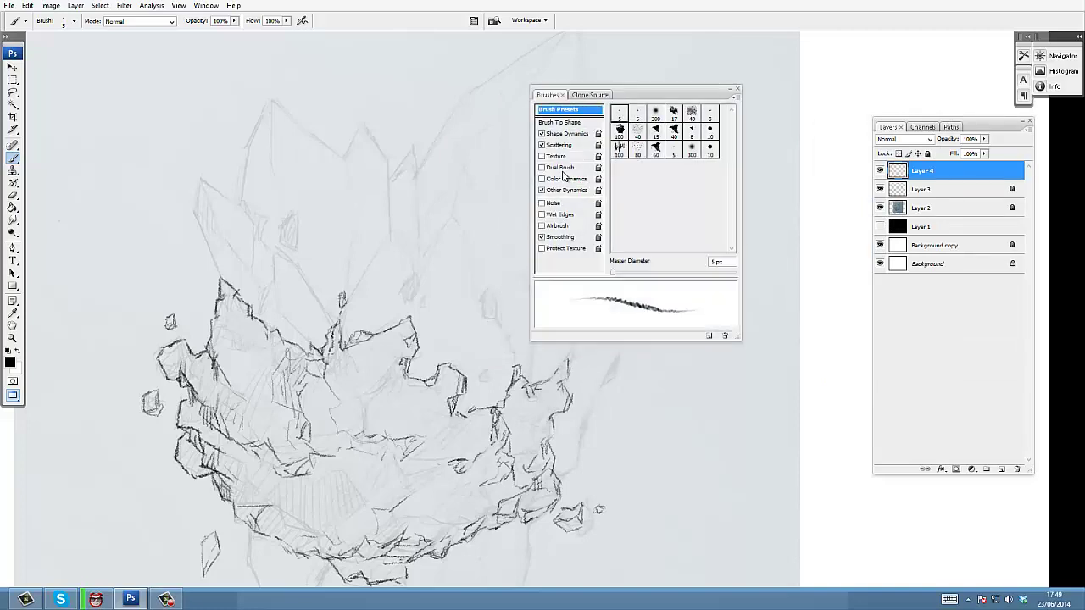
{"action": "left_click", "coordinate": [543, 191]}
{"action": "left_click", "coordinate": [566, 190]}
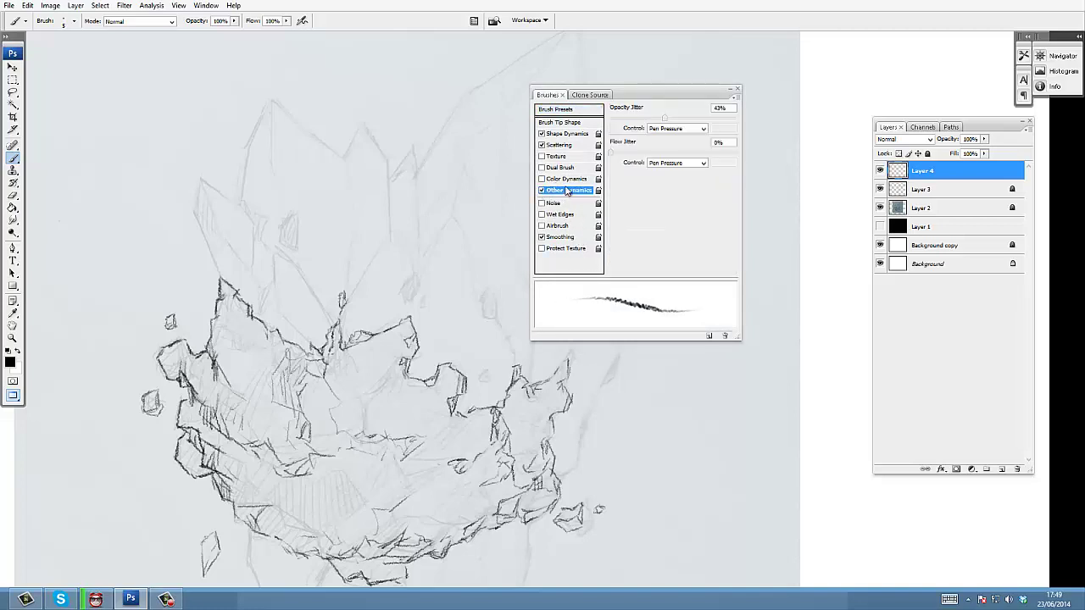
{"action": "left_click", "coordinate": [543, 191]}
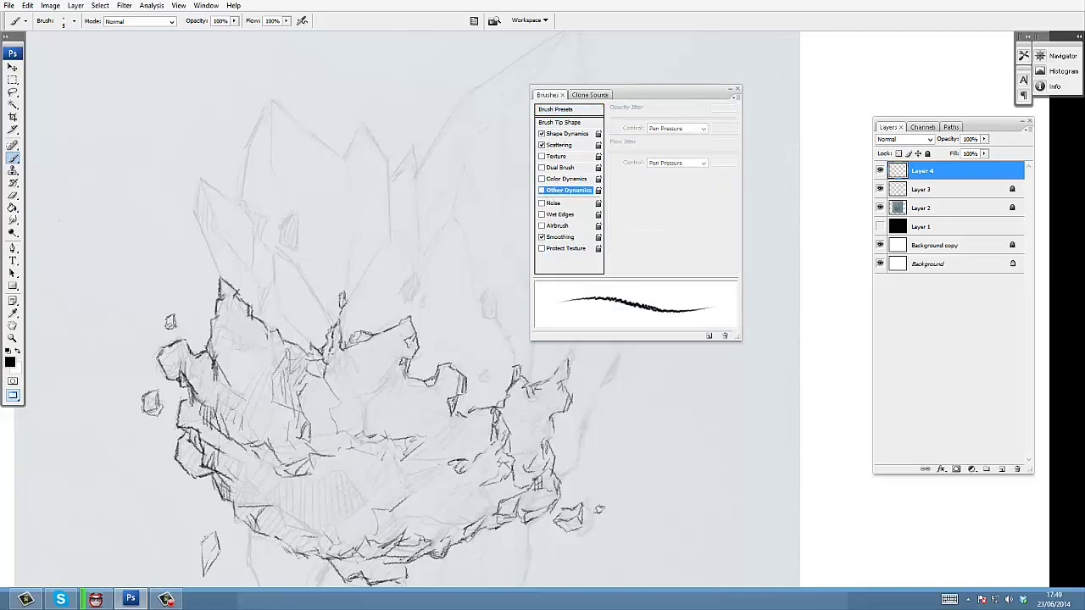
{"action": "mouse_move", "coordinate": [465, 144]}
{"action": "left_mouse_down"}
{"action": "mouse_move", "coordinate": [409, 153]}
{"action": "mouse_move", "coordinate": [381, 253]}
{"action": "mouse_move", "coordinate": [477, 274]}
{"action": "left_mouse_up"}
{"action": "key", "text": "ctrl+z"}
- Turn off Shape Dynamics for the brush and check its constant width with test strokes, undoing them
{"action": "left_click", "coordinate": [543, 135]}
{"action": "mouse_move", "coordinate": [416, 73]}
{"action": "left_mouse_down"}
{"action": "mouse_move", "coordinate": [204, 138]}
{"action": "mouse_move", "coordinate": [310, 232]}
{"action": "mouse_move", "coordinate": [412, 243]}
{"action": "left_mouse_up"}
{"action": "key", "text": "ctrl+z"}
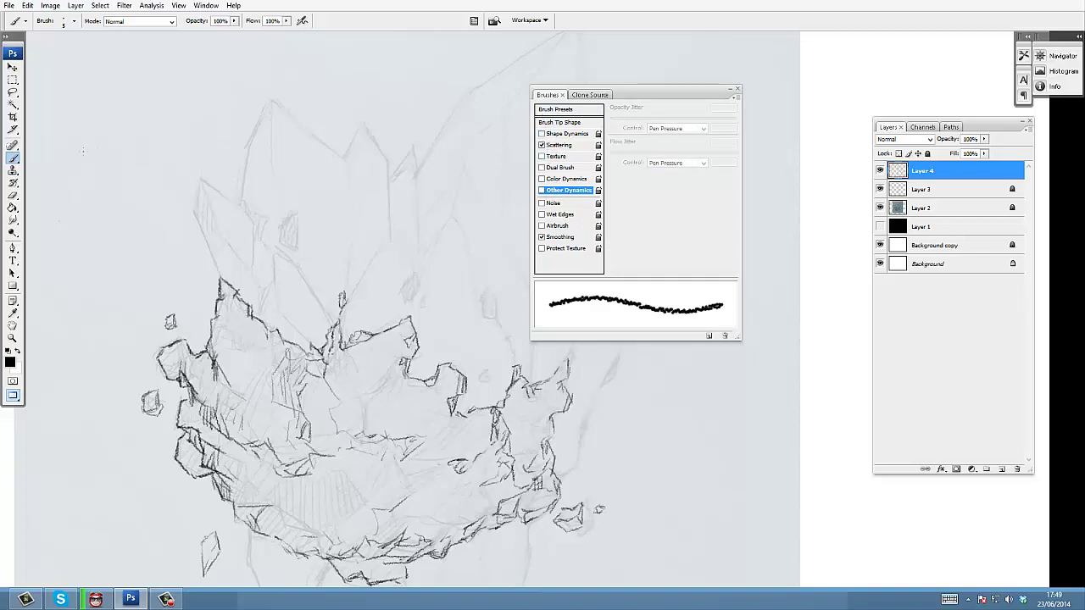
{"action": "mouse_move", "coordinate": [76, 166]}
{"action": "left_mouse_down"}
{"action": "mouse_move", "coordinate": [196, 90]}
{"action": "mouse_move", "coordinate": [386, 121]}
{"action": "mouse_move", "coordinate": [218, 127]}
{"action": "mouse_move", "coordinate": [251, 108]}
{"action": "mouse_move", "coordinate": [413, 93]}
{"action": "mouse_move", "coordinate": [351, 193]}
{"action": "mouse_move", "coordinate": [399, 271]}
{"action": "mouse_move", "coordinate": [453, 257]}
{"action": "left_mouse_up"}
{"action": "key", "text": "ctrl+z"}
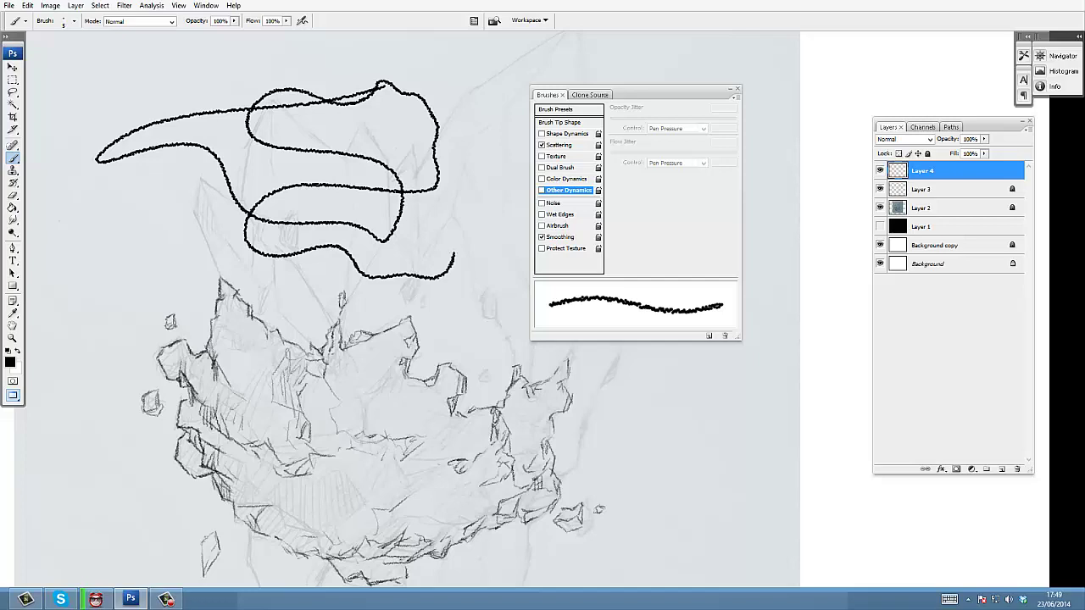
{"action": "key", "text": "ctrl+z"}
- Reduce the brush size to 3 px, checking the thickness with test strokes and undoing them
{"action": "key", "text": "bracketleft"}
{"action": "key", "text": "bracketleft"}
{"action": "key", "text": "bracketleft"}
{"action": "mouse_move", "coordinate": [135, 117]}
{"action": "left_mouse_down"}
{"action": "mouse_move", "coordinate": [96, 222]}
{"action": "mouse_move", "coordinate": [88, 301]}
{"action": "left_mouse_up"}
{"action": "key", "text": "ctrl+z"}
{"action": "left_click_drag", "start_coordinate": [93, 242], "coordinate": [208, 197]}
{"action": "key", "text": "ctrl+z"}
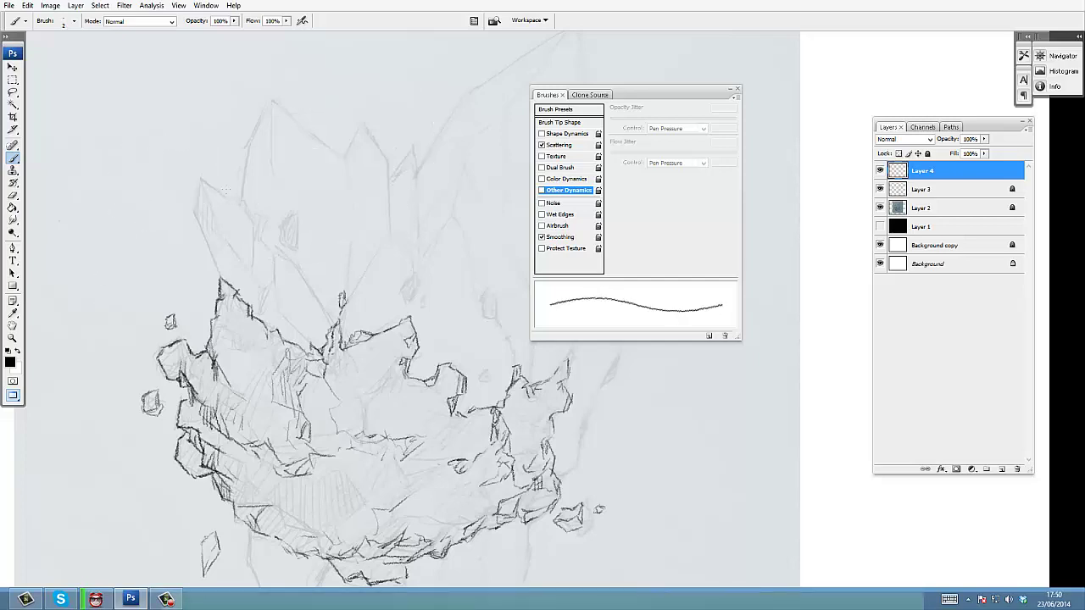
{"action": "key", "text": "bracketright"}
{"action": "mouse_move", "coordinate": [202, 138]}
{"action": "left_mouse_down"}
{"action": "mouse_move", "coordinate": [91, 262]}
{"action": "mouse_move", "coordinate": [85, 388]}
{"action": "mouse_move", "coordinate": [86, 346]}
{"action": "mouse_move", "coordinate": [138, 212]}
{"action": "mouse_move", "coordinate": [181, 212]}
{"action": "left_mouse_up"}
{"action": "key", "text": "ctrl+z"}
{"action": "key", "text": "ctrl+z"}
- Save the brush as a new preset named "thick brush pencil" and collapse the brush settings out of the way
{"action": "left_click", "coordinate": [709, 336]}
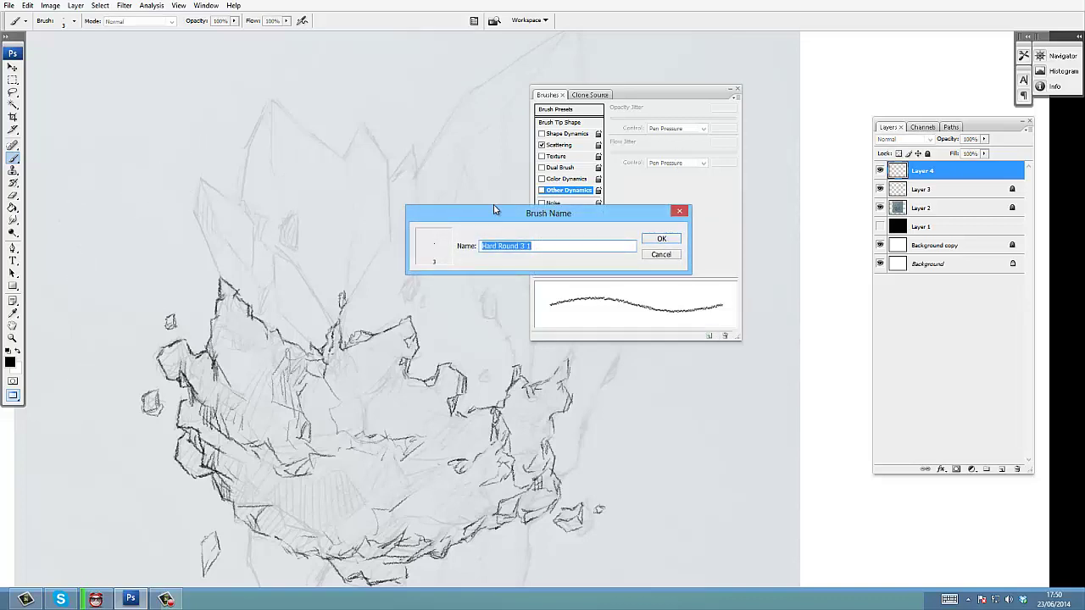
{"action": "type", "text": "thick brush pencil"}
{"action": "key", "text": "Return"}
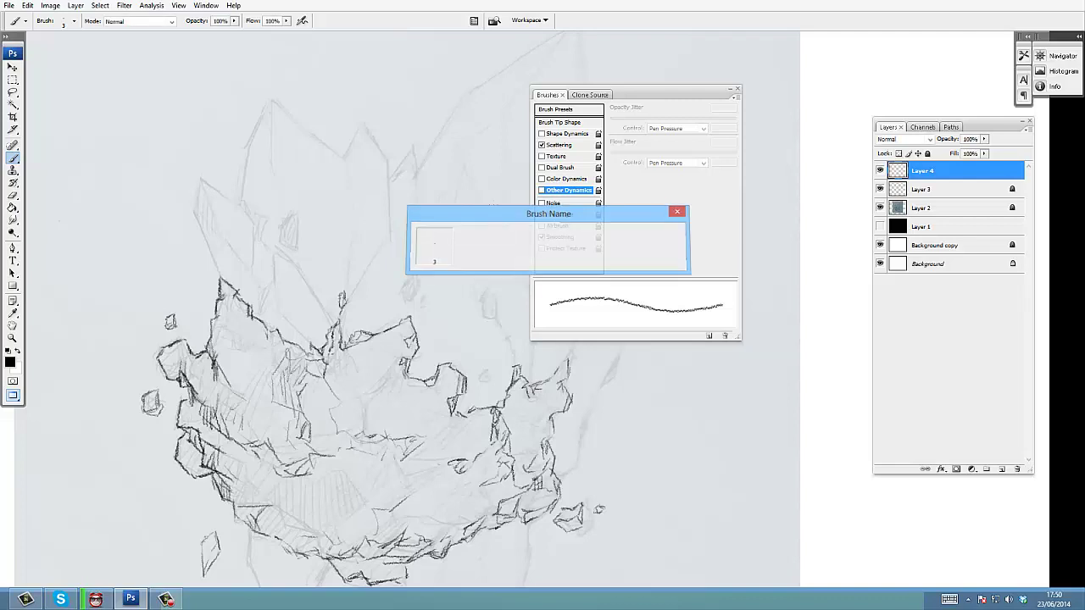
{"action": "left_click", "coordinate": [730, 90]}
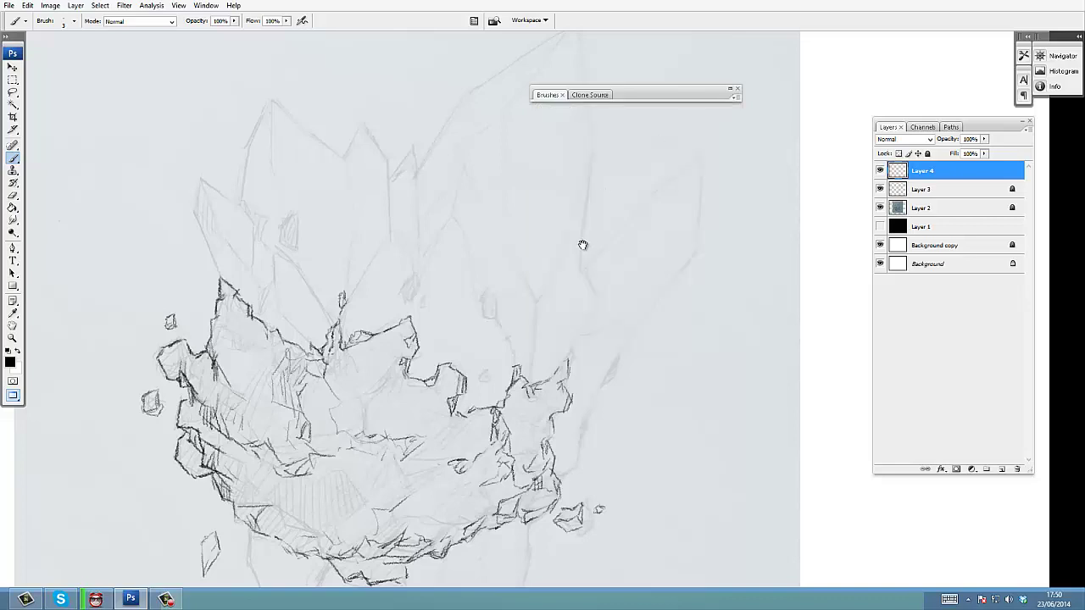
{"action": "left_click_drag", "start_coordinate": [582, 245], "coordinate": [616, 234]}
{"action": "mouse_move", "coordinate": [707, 89]}
{"action": "left_mouse_down"}
{"action": "mouse_move", "coordinate": [802, 166]}
{"action": "mouse_move", "coordinate": [955, 369]}
{"action": "left_mouse_up"}
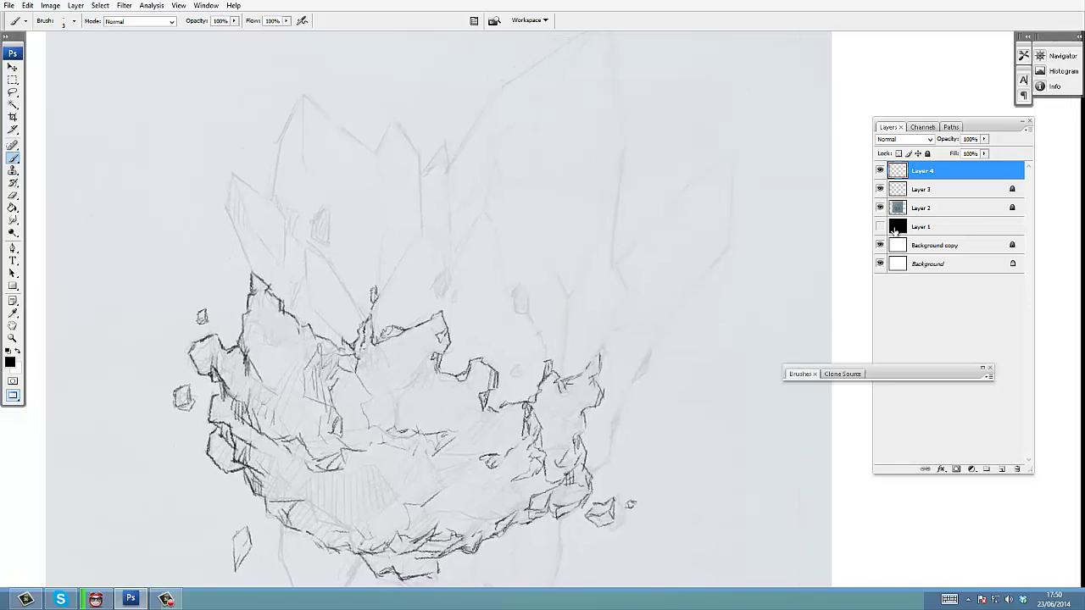
- Start the rightmost crystal's outline with straight black segments rising from the right edge of the rock base
{"action": "left_click", "coordinate": [880, 173]}
{"action": "left_click_drag", "start_coordinate": [627, 260], "coordinate": [605, 254]}
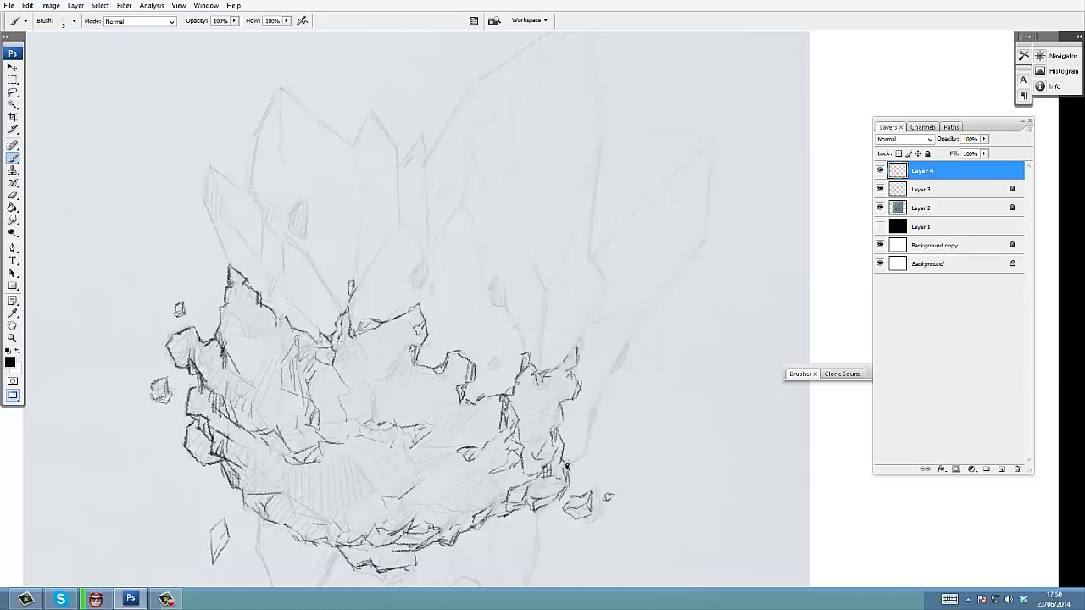
{"action": "left_click_drag", "start_coordinate": [585, 395], "coordinate": [571, 308]}
{"action": "left_click_drag", "start_coordinate": [568, 240], "coordinate": [675, 341]}
{"action": "left_click_drag", "start_coordinate": [560, 356], "coordinate": [492, 339]}
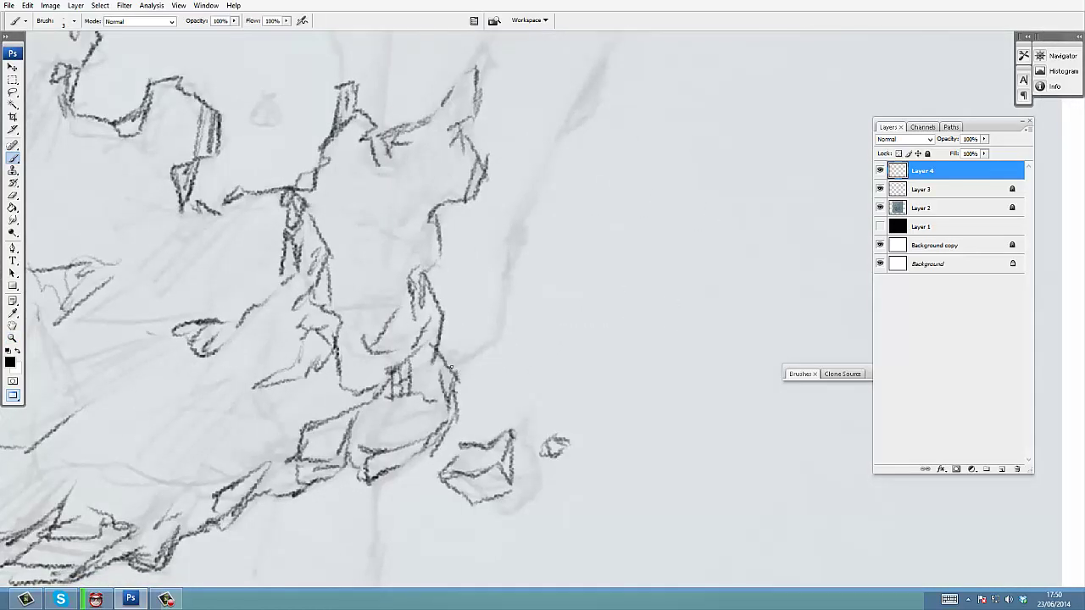
{"action": "left_click", "coordinate": [500, 339], "text": "shift"}
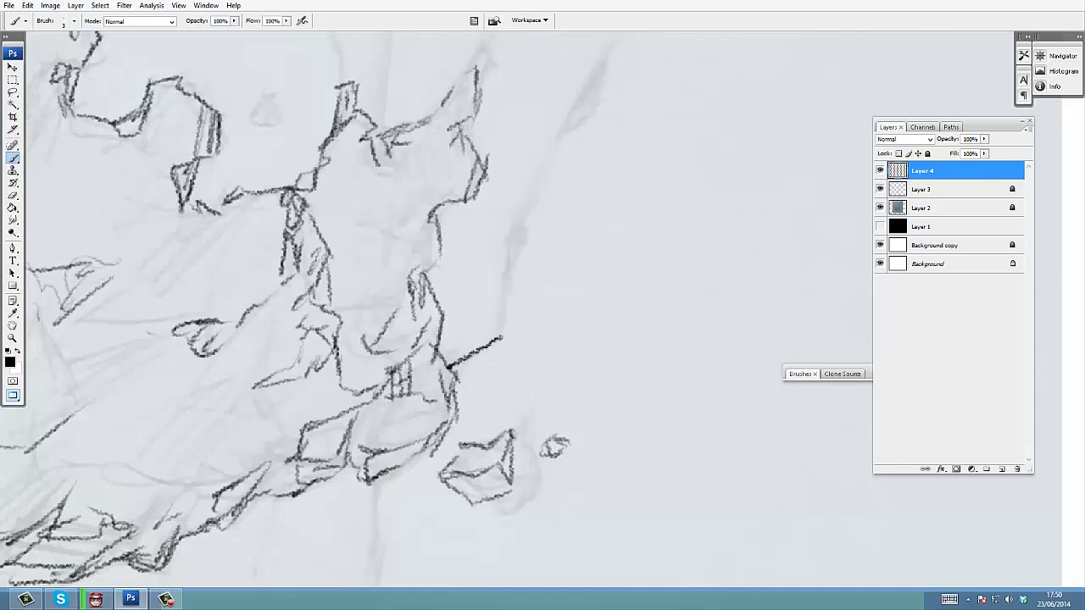
{"action": "left_click", "coordinate": [514, 227], "text": "shift"}
- Continue the rightmost crystal's outer edge in straight segments up to its upper side corner
{"action": "mouse_move", "coordinate": [514, 228]}
{"action": "left_mouse_down"}
{"action": "mouse_move", "coordinate": [514, 315]}
{"action": "mouse_move", "coordinate": [479, 362]}
{"action": "left_mouse_up"}
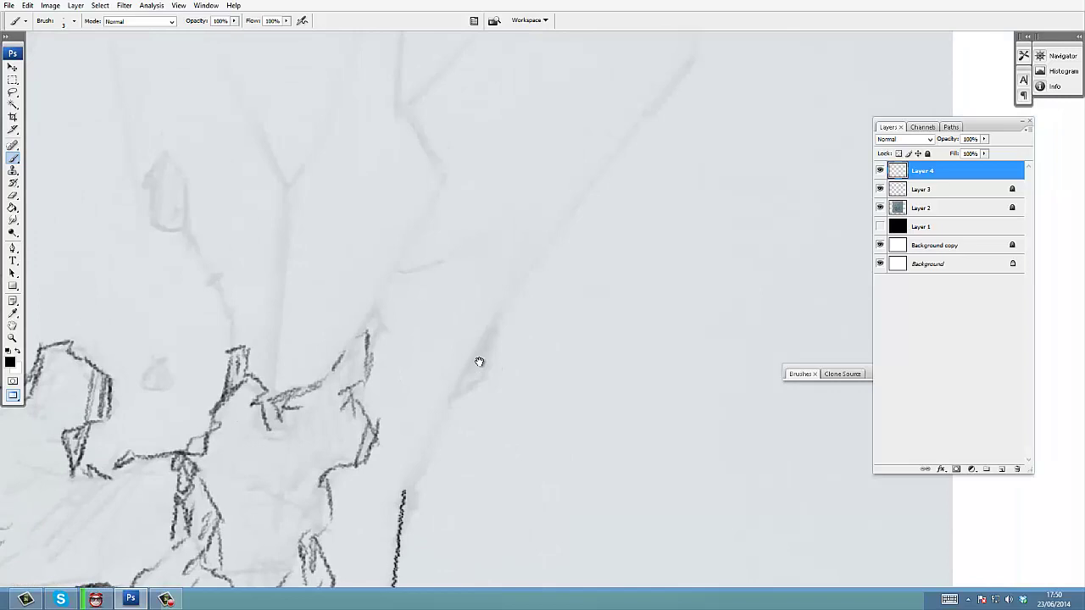
{"action": "left_click", "coordinate": [519, 272], "text": "alt"}
{"action": "left_click_drag", "start_coordinate": [514, 261], "coordinate": [477, 345]}
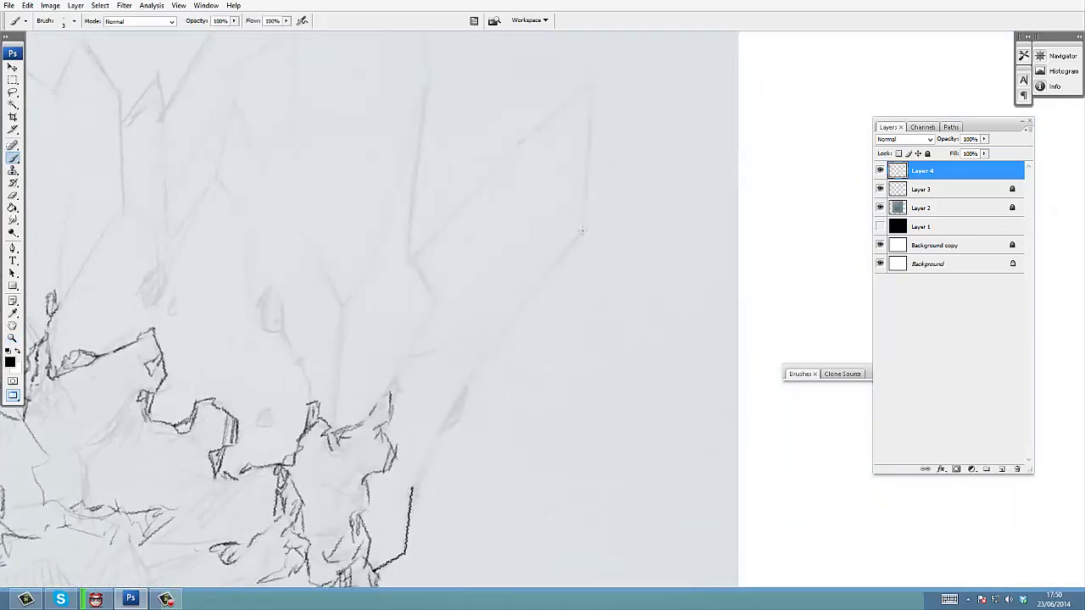
{"action": "left_click", "coordinate": [581, 230], "text": "shift"}
{"action": "key", "text": "ctrl+z"}
{"action": "left_click", "coordinate": [585, 231], "text": "shift"}
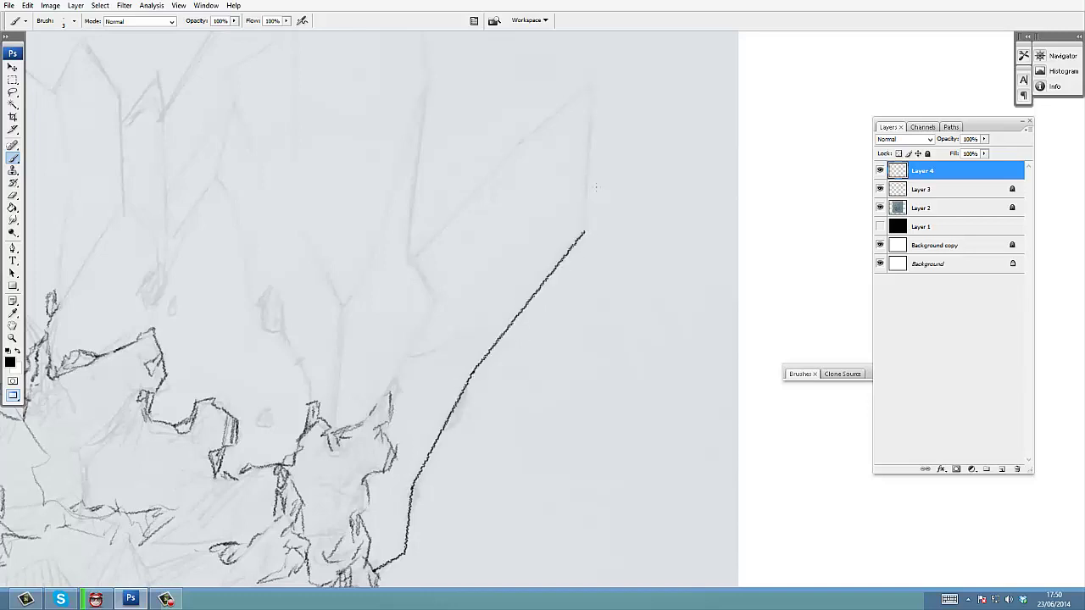
- Outline the rightmost crystal's tip and inner edge down to the tall crystal, ending with a short line past the junction
{"action": "left_click", "coordinate": [595, 82], "text": "shift"}
{"action": "left_click", "coordinate": [516, 145], "text": "shift"}
{"action": "left_click", "coordinate": [411, 259], "text": "shift"}
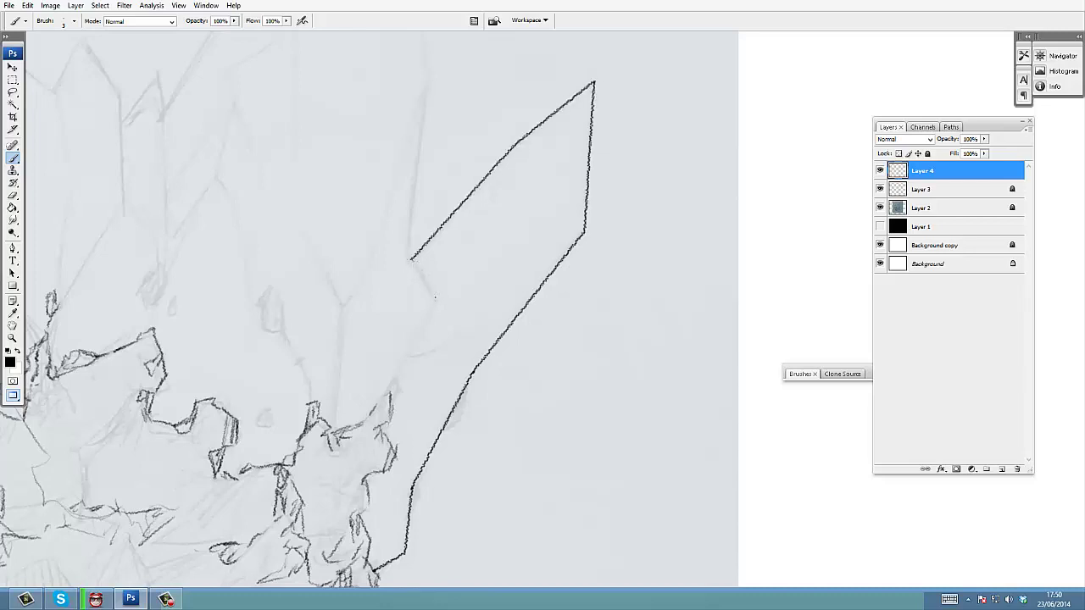
{"action": "left_click", "coordinate": [435, 297], "text": "shift"}
- Outline the tall central crystal over its peak and down its left side to the rock with straight segments
{"action": "scroll", "coordinate": [436, 292], "scroll_direction": "up", "scroll_amount": 4}
{"action": "left_click", "coordinate": [429, 238], "text": "shift"}
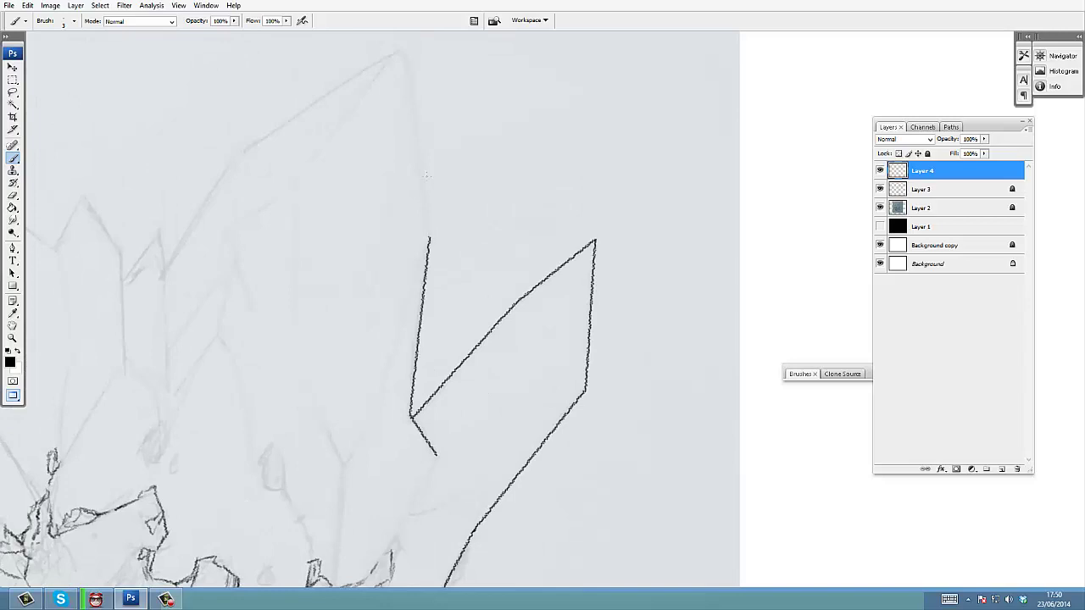
{"action": "left_click", "coordinate": [409, 60], "text": "shift"}
{"action": "left_click_drag", "start_coordinate": [409, 60], "coordinate": [450, 181]}
{"action": "left_click", "coordinate": [441, 174], "text": "shift"}
{"action": "left_click_drag", "start_coordinate": [283, 272], "coordinate": [429, 120]}
{"action": "left_click", "coordinate": [429, 120], "text": "shift"}
{"action": "left_click", "coordinate": [358, 187], "text": "shift"}
{"action": "left_click", "coordinate": [361, 353], "text": "shift"}
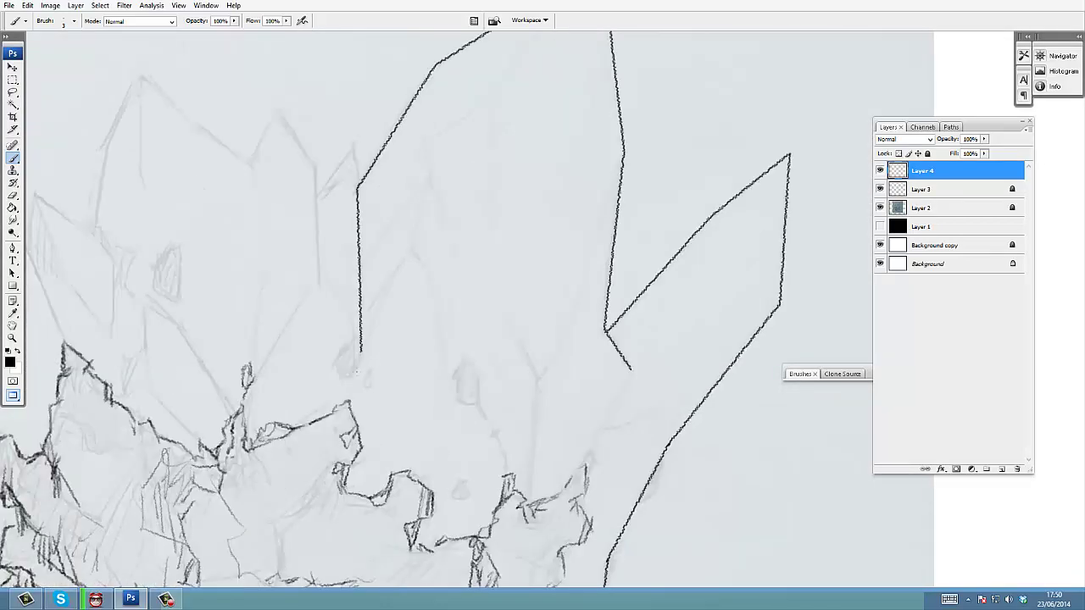
{"action": "left_click", "coordinate": [349, 402], "text": "shift"}
- Outline the narrow crystal beside the tall one and the neighbouring crystal's right edge down to the rock
{"action": "left_click", "coordinate": [424, 191], "text": "shift"}
{"action": "left_click", "coordinate": [387, 258], "text": "shift"}
{"action": "left_click", "coordinate": [389, 346], "text": "shift"}
{"action": "left_click", "coordinate": [312, 458], "text": "shift"}
- Outline the two-peaked crystal over both peaks and down its left side
{"action": "left_click", "coordinate": [386, 256]}
{"action": "left_click", "coordinate": [346, 174], "text": "shift"}
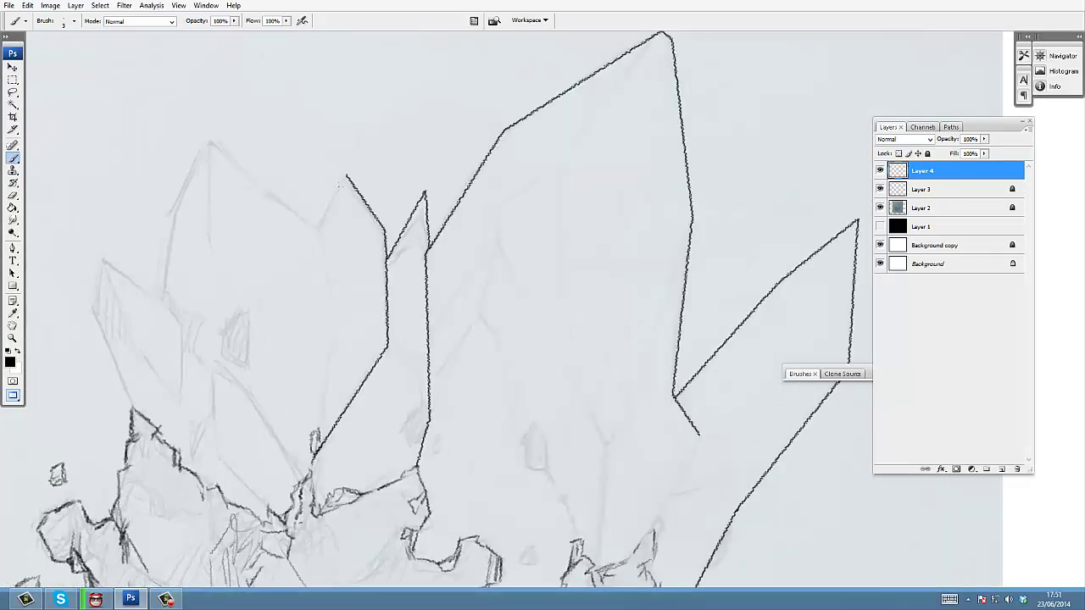
{"action": "left_click", "coordinate": [317, 227], "text": "shift"}
{"action": "left_click", "coordinate": [210, 138], "text": "shift"}
{"action": "left_click", "coordinate": [175, 215], "text": "shift"}
{"action": "left_click", "coordinate": [167, 302], "text": "shift"}
- Outline the small leftmost crystal and its overlap with the two-peaked crystal, redoing the misplaced segment
{"action": "left_click_drag", "start_coordinate": [167, 302], "coordinate": [259, 233]}
{"action": "left_click", "coordinate": [168, 198]}
{"action": "left_click", "coordinate": [159, 255], "text": "shift"}
{"action": "left_click", "coordinate": [197, 349], "text": "shift"}
{"action": "left_click", "coordinate": [254, 270], "text": "shift"}
{"action": "key", "text": "ctrl+z"}
{"action": "left_click", "coordinate": [168, 197]}
{"action": "left_click", "coordinate": [250, 271], "text": "shift"}
{"action": "left_click", "coordinate": [242, 311], "text": "shift"}
- Outline the left crystal hanging beneath the rock, down to its point and back up to the rock
{"action": "left_click_drag", "start_coordinate": [254, 525], "coordinate": [252, 146]}
{"action": "left_click", "coordinate": [232, 302]}
{"action": "left_click", "coordinate": [226, 356], "text": "shift"}
{"action": "left_click", "coordinate": [269, 485], "text": "shift"}
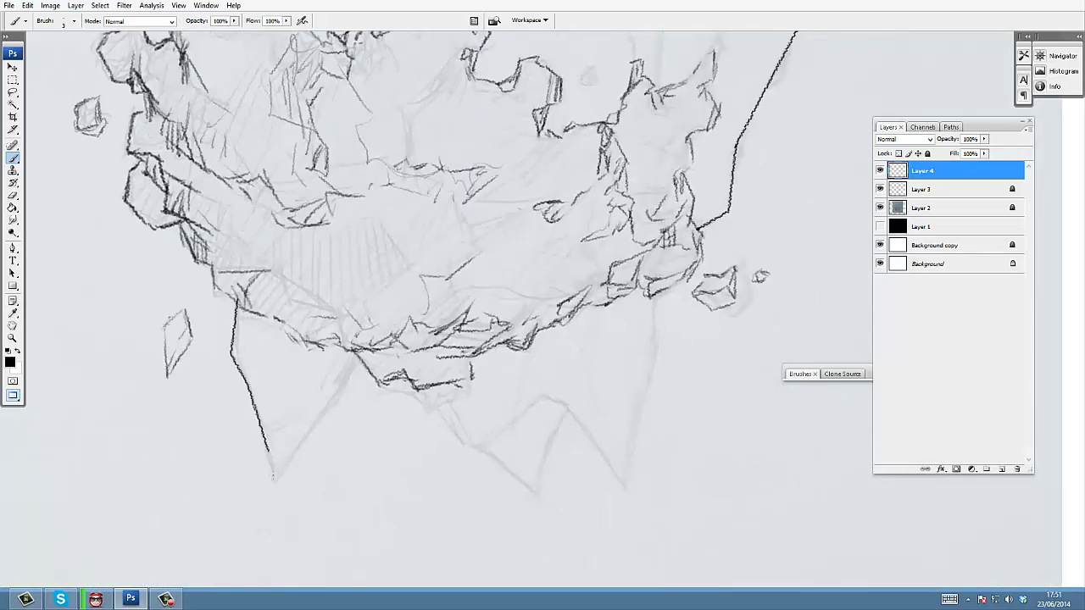
{"action": "mouse_move", "coordinate": [287, 369]}
{"action": "left_mouse_down"}
{"action": "mouse_move", "coordinate": [344, 393]}
{"action": "mouse_move", "coordinate": [402, 334]}
{"action": "left_mouse_up"}
- Outline the middle hanging crystal from the rock down to its point and up to its neighbour
{"action": "left_click", "coordinate": [334, 395]}
{"action": "left_click", "coordinate": [361, 434], "text": "shift"}
{"action": "left_click", "coordinate": [393, 444], "text": "shift"}
{"action": "left_click", "coordinate": [435, 484], "text": "shift"}
{"action": "left_click", "coordinate": [449, 421], "text": "shift"}
{"action": "left_click", "coordinate": [469, 400], "text": "shift"}
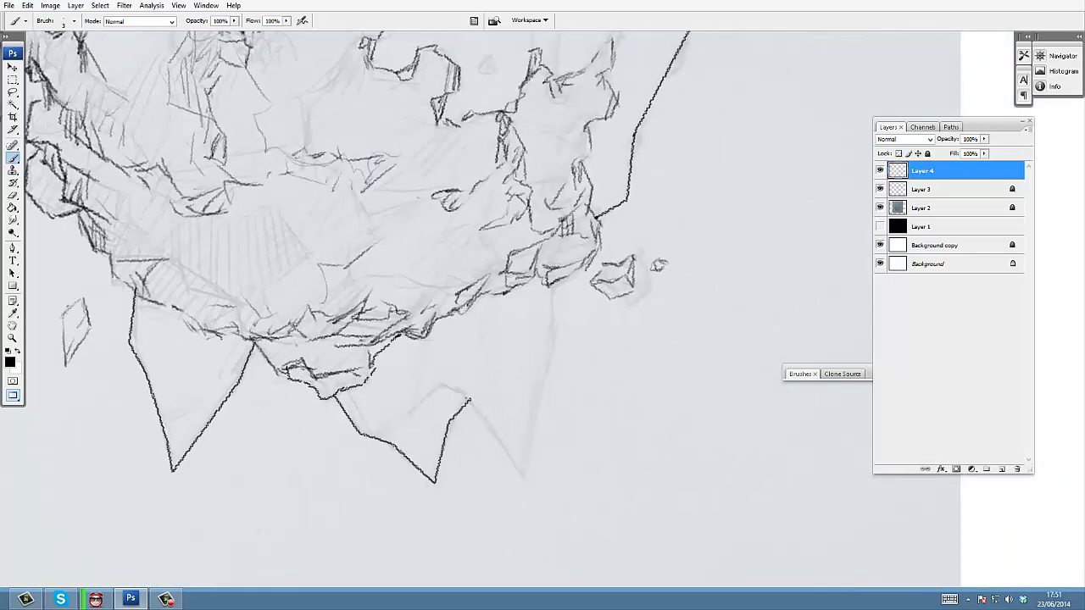
- Outline the right hanging crystal from its point up to the rock and along its inner edge, redoing the misplaced segment
{"action": "left_click", "coordinate": [557, 324], "text": "shift"}
{"action": "key", "text": "ctrl+z"}
{"action": "left_click", "coordinate": [541, 388], "text": "shift"}
{"action": "left_click", "coordinate": [558, 322], "text": "shift"}
{"action": "left_click", "coordinate": [555, 286], "text": "shift"}
{"action": "left_click", "coordinate": [496, 294]}
{"action": "left_click", "coordinate": [480, 343], "text": "shift"}
{"action": "left_click", "coordinate": [438, 386], "text": "shift"}
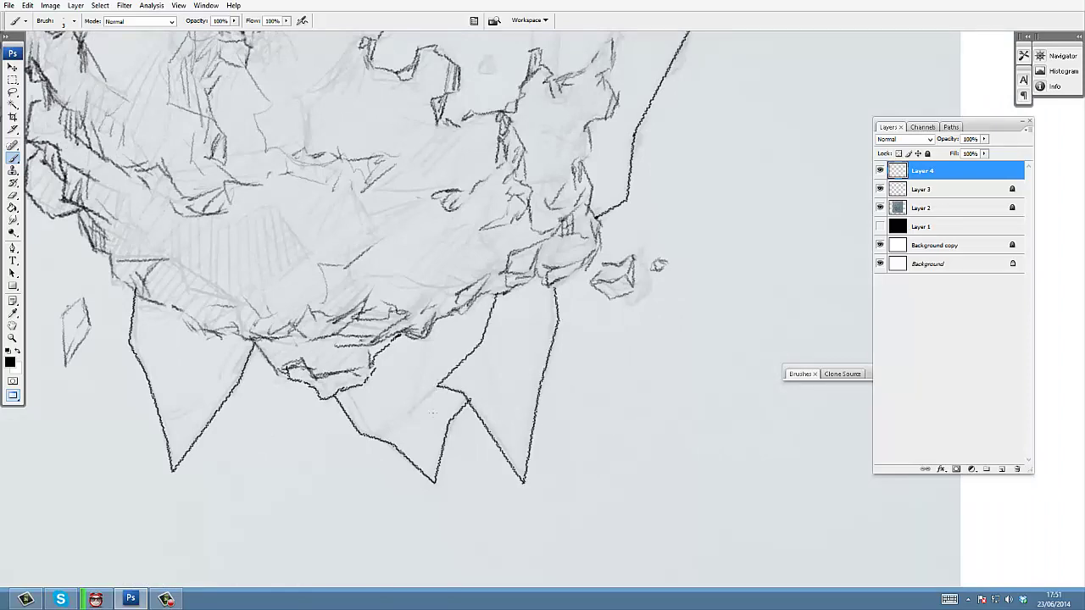
- Add a new layer above the crystal outlines, lock the outline layer, and make the new layer active
{"action": "left_click", "coordinate": [551, 282], "text": "alt"}
{"action": "left_click", "coordinate": [1002, 469]}
{"action": "left_click", "coordinate": [880, 190]}
{"action": "left_click", "coordinate": [880, 190]}
{"action": "left_click", "coordinate": [922, 189]}
{"action": "left_click", "coordinate": [927, 153]}
{"action": "left_click", "coordinate": [924, 171]}
- Draw the main facet line inside the two-peaked crystal from its higher peak down to the rock
{"action": "left_click", "coordinate": [513, 254], "text": "ctrl"}
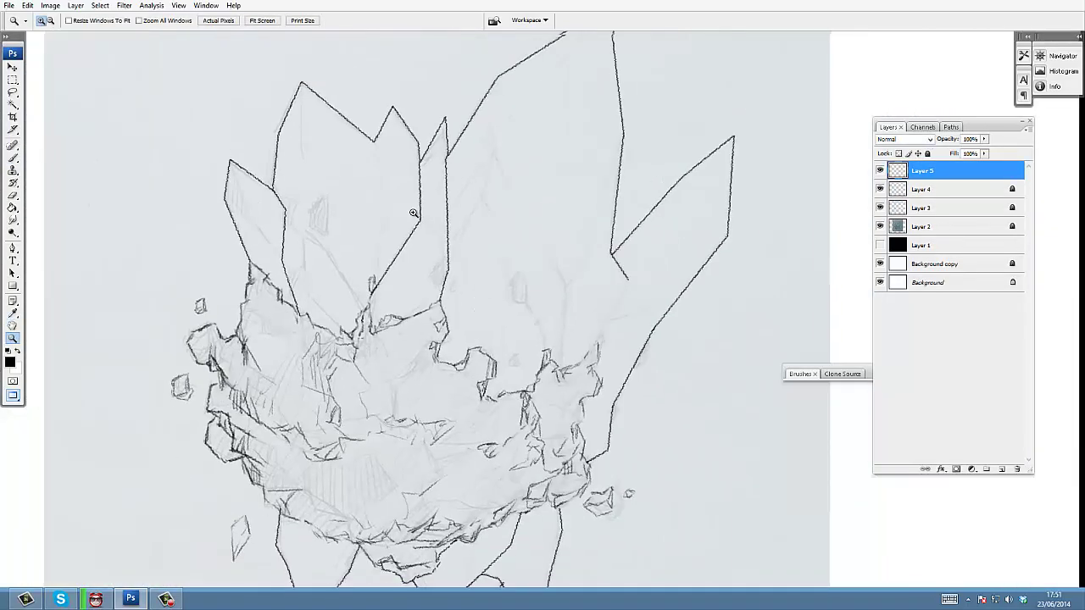
{"action": "left_click", "coordinate": [301, 89]}
{"action": "left_click", "coordinate": [300, 155], "text": "shift"}
{"action": "left_click", "coordinate": [327, 202], "text": "shift"}
{"action": "left_click", "coordinate": [325, 253], "text": "shift"}
{"action": "left_click", "coordinate": [362, 317], "text": "shift"}
- Lower the facet layer's opacity to 40% and return to the brush
{"action": "key", "text": "v"}
{"action": "key", "text": "4"}
{"action": "key", "text": "b"}
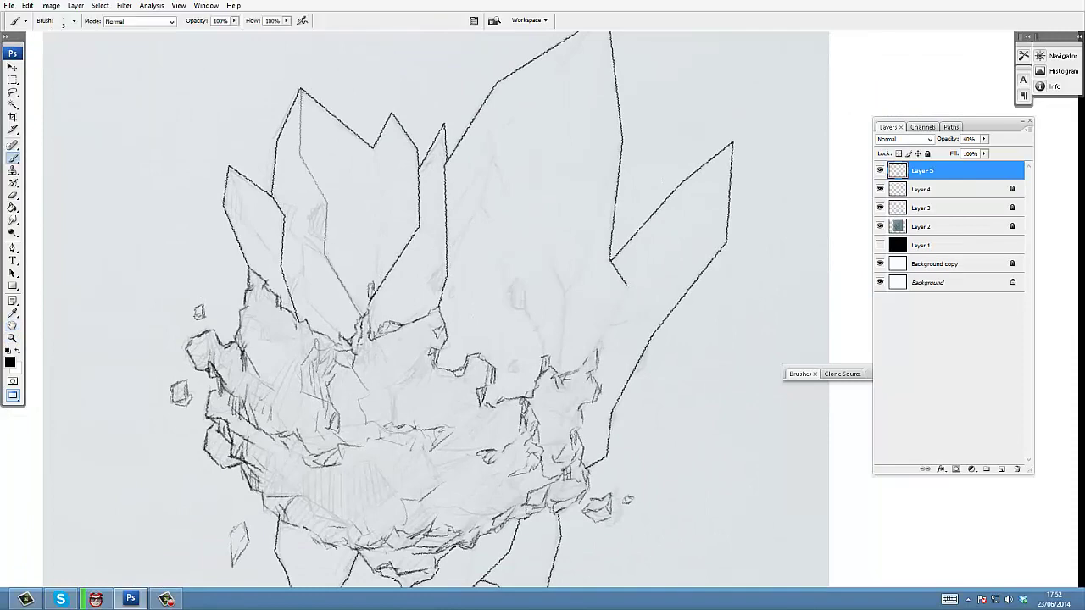
- Draw the remaining facet lines where the two left crystals overlap and inside the leftmost crystal
{"action": "left_click_drag", "start_coordinate": [492, 212], "coordinate": [493, 223]}
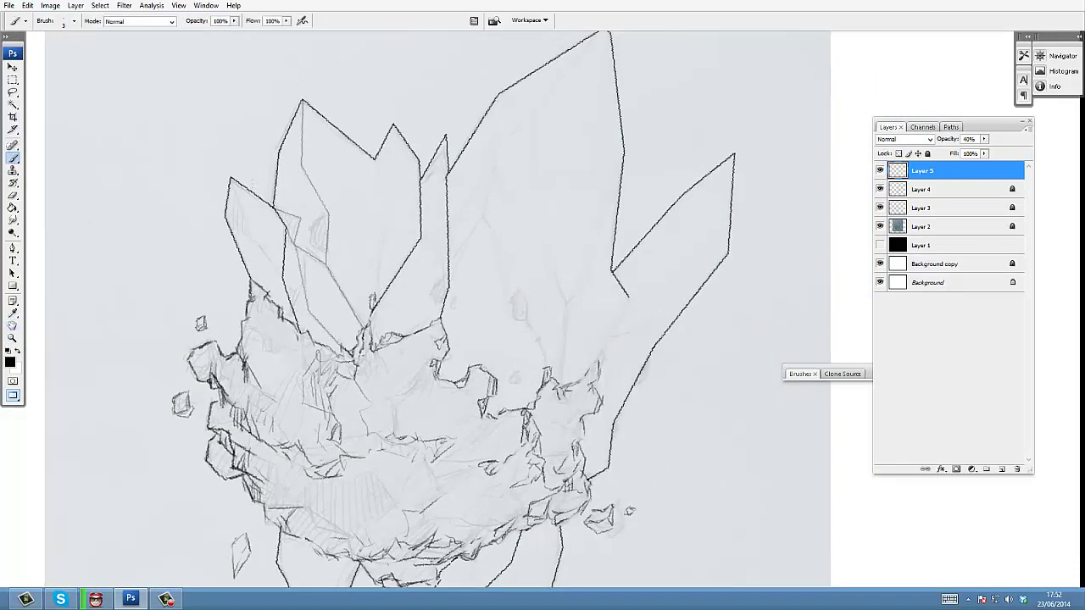
{"action": "left_click", "coordinate": [423, 278], "text": "ctrl"}
{"action": "left_click", "coordinate": [254, 158]}
{"action": "left_click", "coordinate": [288, 252], "text": "shift"}
{"action": "left_click", "coordinate": [336, 305], "text": "shift"}
- Draw the tall crystal's upper facet line from its peak down to the notch on its left edge
{"action": "left_click_drag", "start_coordinate": [677, 54], "coordinate": [474, 179]}
{"action": "left_click", "coordinate": [610, 61]}
{"action": "left_click", "coordinate": [476, 220], "text": "shift"}
{"action": "left_click", "coordinate": [424, 244], "text": "shift"}
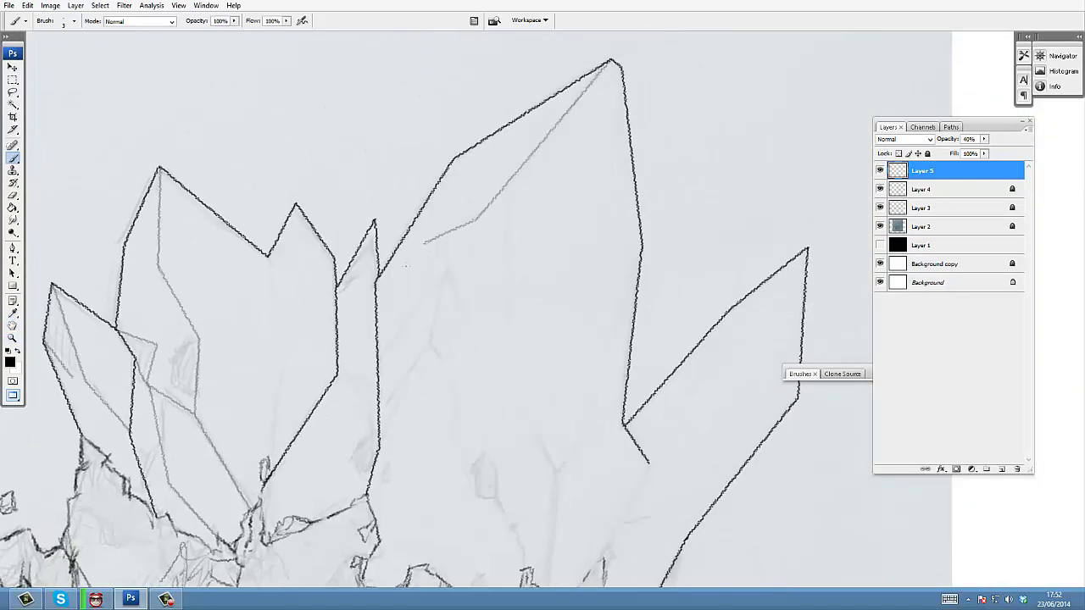
{"action": "left_click", "coordinate": [378, 282], "text": "shift"}
- Draw the facet lines inside the narrow crystal between the two-peaked and tall crystals
{"action": "left_click", "coordinate": [338, 299]}
{"action": "left_click", "coordinate": [364, 266], "text": "shift"}
{"action": "left_click", "coordinate": [378, 355], "text": "shift"}
{"action": "left_click", "coordinate": [337, 376]}
{"action": "left_click", "coordinate": [369, 405], "text": "shift"}
{"action": "left_click", "coordinate": [372, 430], "text": "shift"}
- Draw the branching facet lines on the tall crystal's lower left and centre, down to the rock
{"action": "left_click_drag", "start_coordinate": [447, 286], "coordinate": [449, 230]}
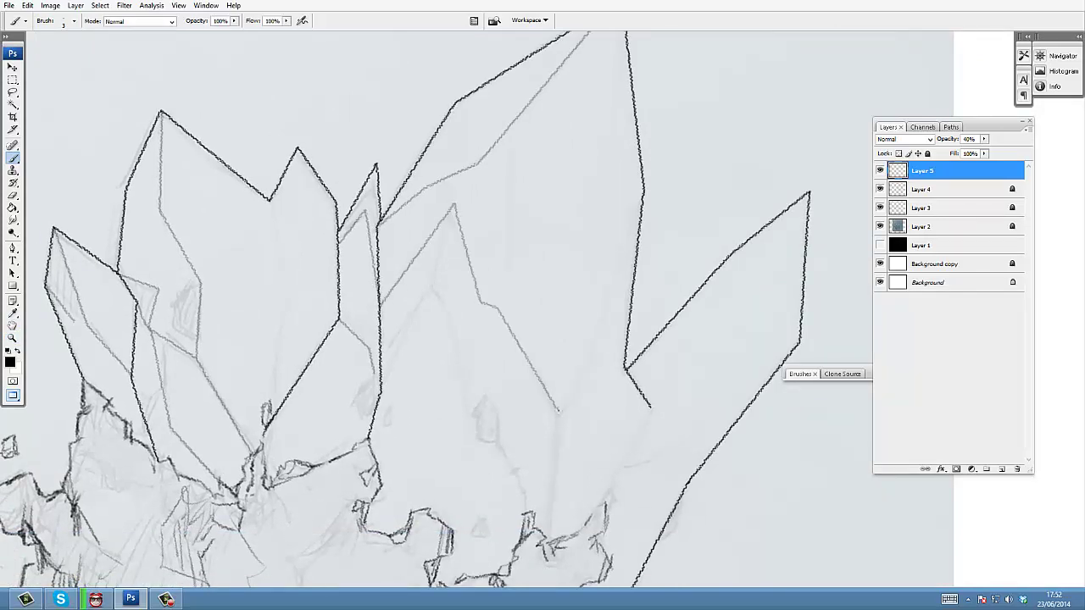
{"action": "left_click_drag", "start_coordinate": [560, 413], "coordinate": [551, 340]}
{"action": "left_click", "coordinate": [541, 463], "text": "shift"}
{"action": "left_click", "coordinate": [516, 466]}
{"action": "left_click", "coordinate": [516, 421], "text": "shift"}
{"action": "left_click", "coordinate": [490, 369], "text": "shift"}
{"action": "left_click", "coordinate": [468, 368], "text": "shift"}
{"action": "left_click", "coordinate": [444, 237], "text": "shift"}
{"action": "left_click", "coordinate": [421, 215], "text": "shift"}
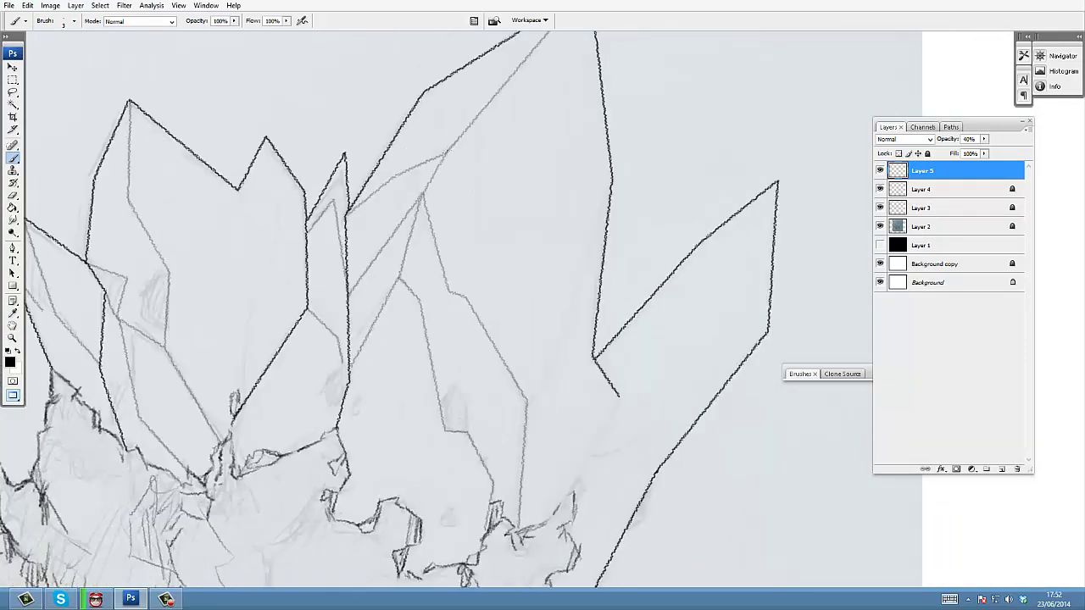
- Draw the facet lines on the tall crystal's right side and around its junction with the rightmost crystal
{"action": "left_click_drag", "start_coordinate": [525, 400], "coordinate": [457, 310]}
{"action": "left_click", "coordinate": [458, 309]}
{"action": "left_click", "coordinate": [486, 281], "text": "shift"}
{"action": "left_click", "coordinate": [539, 90], "text": "shift"}
{"action": "left_click_drag", "start_coordinate": [534, 289], "coordinate": [515, 223]}
{"action": "left_click", "coordinate": [533, 242]}
{"action": "left_click", "coordinate": [486, 338], "text": "shift"}
{"action": "left_click", "coordinate": [524, 197]}
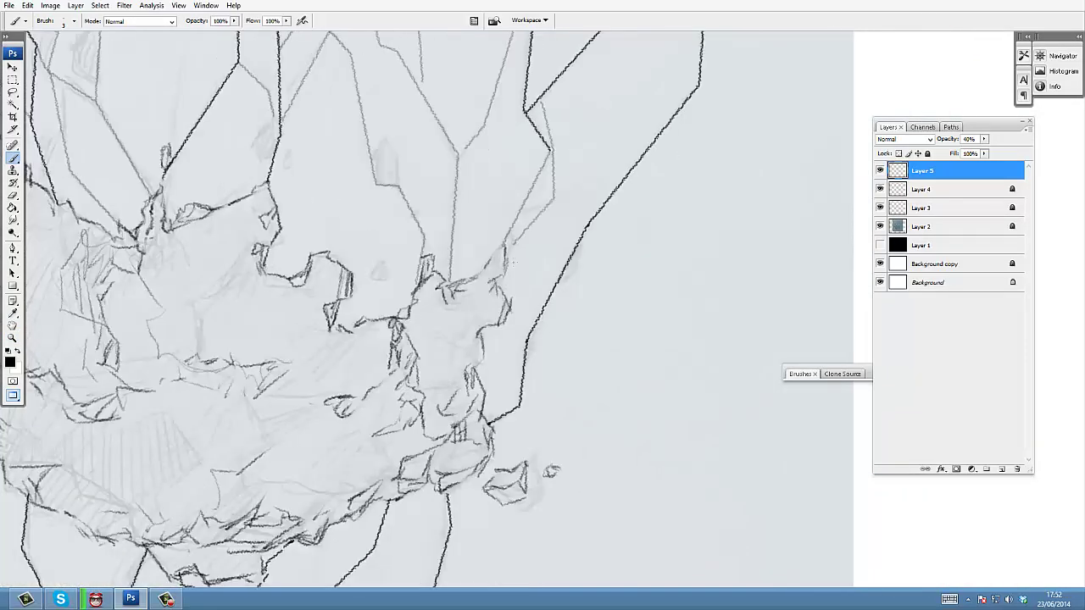
- Draw the facet lines across the lower part of the rightmost crystal, beside the rock
{"action": "left_click", "coordinate": [500, 282]}
{"action": "left_click", "coordinate": [588, 224], "text": "shift"}
{"action": "left_click", "coordinate": [507, 297]}
{"action": "left_click", "coordinate": [527, 341], "text": "shift"}
{"action": "left_click_drag", "start_coordinate": [526, 347], "coordinate": [540, 193]}
{"action": "left_click", "coordinate": [499, 325], "text": "shift"}
- Draw the main facet lines inside the right, middle and left crystals hanging beneath the rock
{"action": "left_click", "coordinate": [425, 338]}
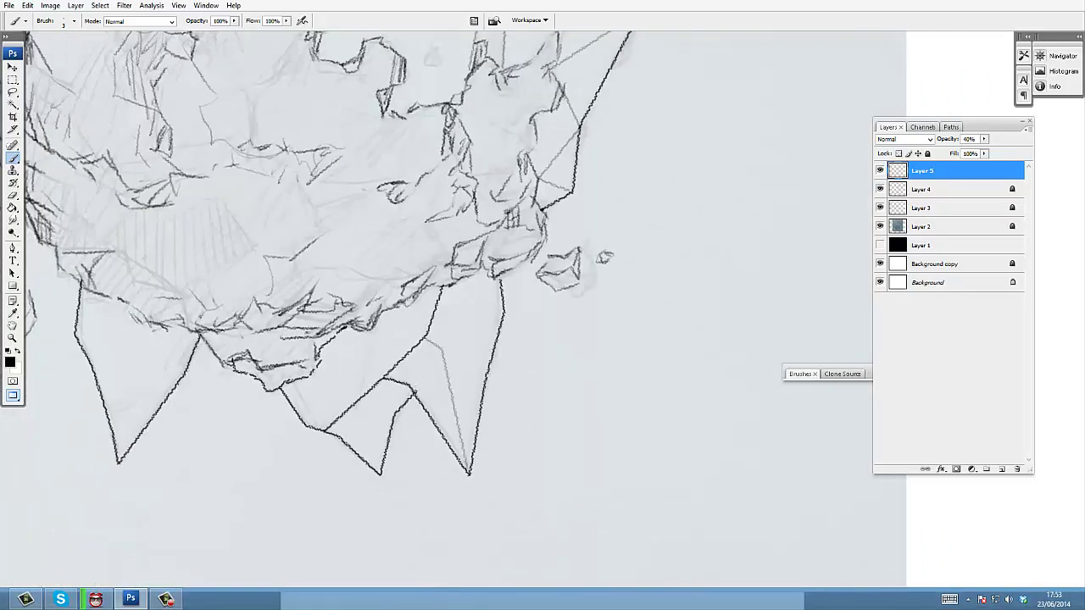
{"action": "left_click_drag", "start_coordinate": [388, 311], "coordinate": [325, 429]}
{"action": "mouse_move", "coordinate": [314, 427]}
{"action": "left_mouse_down"}
{"action": "mouse_move", "coordinate": [295, 384]}
{"action": "mouse_move", "coordinate": [401, 324]}
{"action": "left_mouse_up"}
{"action": "left_click_drag", "start_coordinate": [305, 297], "coordinate": [246, 430]}
{"action": "left_click_drag", "start_coordinate": [246, 429], "coordinate": [265, 343]}
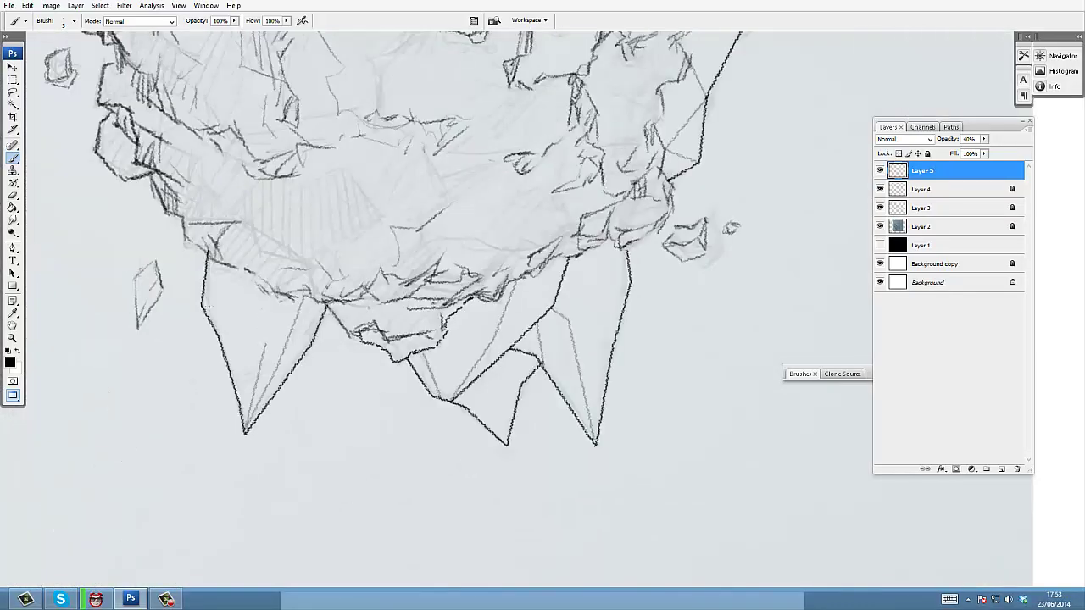
- Add the remaining facet lines to the hanging crystals and a crease line on the rock's front face
{"action": "left_click_drag", "start_coordinate": [502, 382], "coordinate": [475, 373]}
{"action": "left_click_drag", "start_coordinate": [477, 376], "coordinate": [480, 437]}
{"action": "left_click_drag", "start_coordinate": [407, 220], "coordinate": [423, 383]}
{"action": "left_click_drag", "start_coordinate": [284, 335], "coordinate": [378, 378]}
{"action": "left_click_drag", "start_coordinate": [377, 378], "coordinate": [317, 400]}
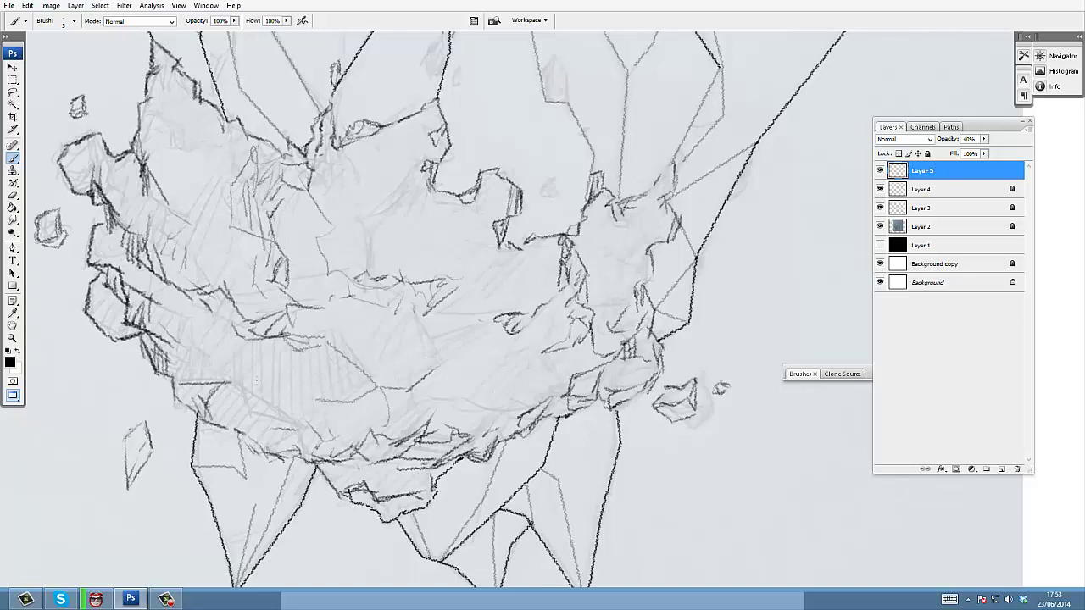
- Check the whole line art by temporarily hiding the scanned sketch and the facet layer
{"action": "left_click_drag", "start_coordinate": [455, 149], "coordinate": [442, 309]}
{"action": "key", "text": "z"}
{"action": "left_click", "coordinate": [442, 309], "text": "alt"}
{"action": "left_click", "coordinate": [880, 227]}
{"action": "left_click", "coordinate": [880, 171]}
{"action": "left_click", "coordinate": [880, 171]}
{"action": "left_click", "coordinate": [880, 227]}
- Add a new layer and outline the small chips on the two-peaked and leftmost crystals
{"action": "left_click_drag", "start_coordinate": [436, 249], "coordinate": [651, 359]}
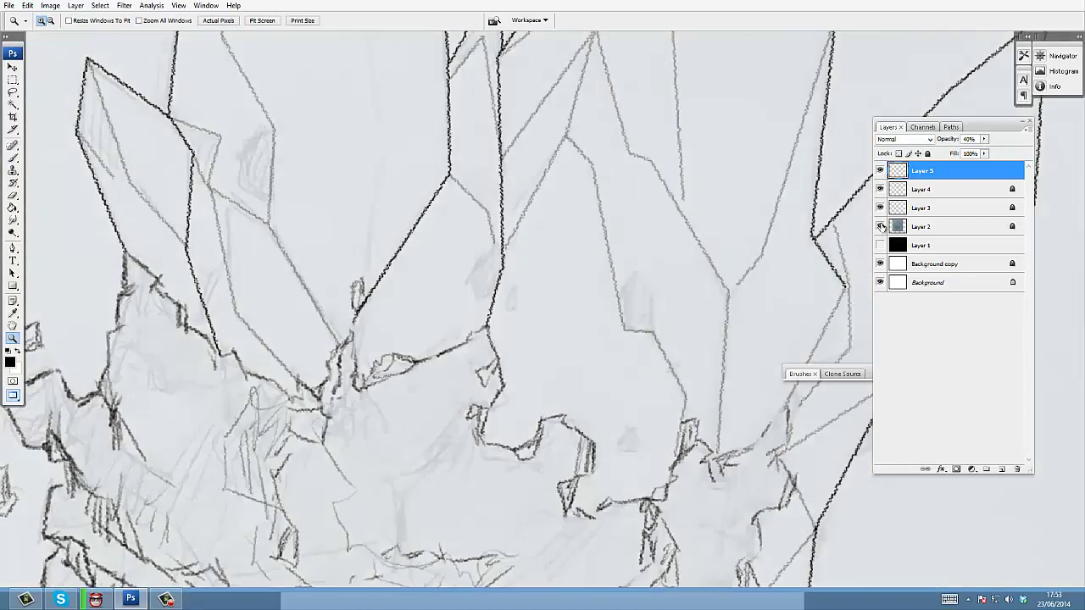
{"action": "left_click", "coordinate": [1002, 469]}
{"action": "key", "text": "b"}
{"action": "mouse_move", "coordinate": [273, 136]}
{"action": "left_mouse_down"}
{"action": "mouse_move", "coordinate": [268, 193]}
{"action": "mouse_move", "coordinate": [282, 188]}
{"action": "left_mouse_up"}
{"action": "left_click_drag", "start_coordinate": [109, 145], "coordinate": [84, 137]}
{"action": "left_click_drag", "start_coordinate": [86, 133], "coordinate": [99, 166]}
- Pick a different brush, enlarge it after an undone test stroke, and outline the small chips on the narrow and tall crystals
{"action": "left_click", "coordinate": [74, 21]}
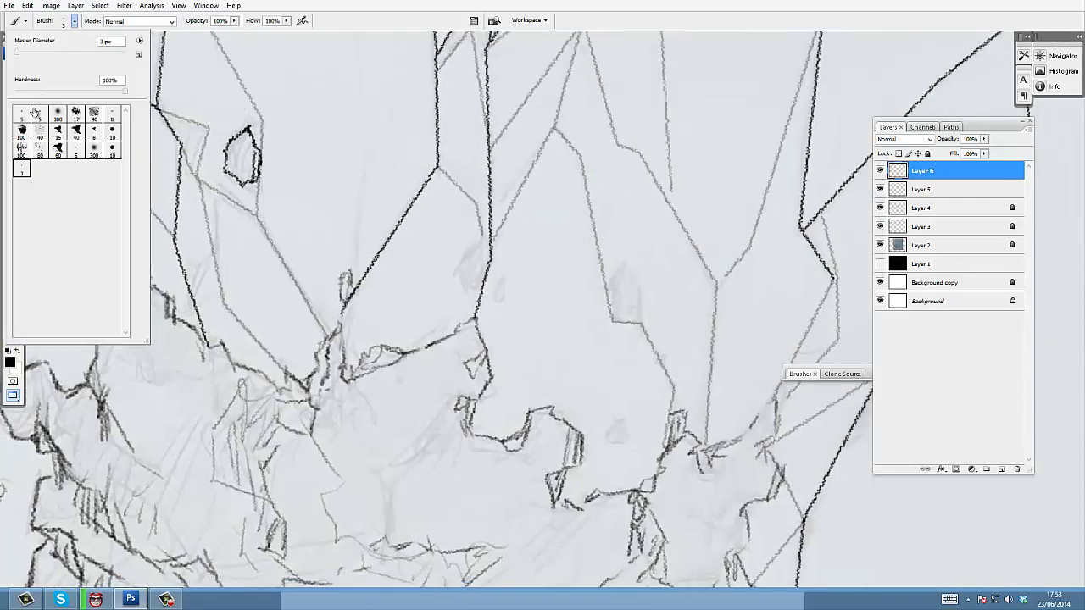
{"action": "left_click_drag", "start_coordinate": [458, 179], "coordinate": [412, 280]}
{"action": "key", "text": "ctrl+z"}
{"action": "key", "text": "]"}
{"action": "left_click_drag", "start_coordinate": [483, 240], "coordinate": [458, 274]}
{"action": "mouse_move", "coordinate": [457, 275]}
{"action": "left_mouse_down"}
{"action": "mouse_move", "coordinate": [488, 267]}
{"action": "mouse_move", "coordinate": [498, 306]}
{"action": "left_mouse_up"}
{"action": "left_click_drag", "start_coordinate": [603, 285], "coordinate": [611, 317]}
{"action": "mouse_move", "coordinate": [629, 264]}
{"action": "left_mouse_down"}
{"action": "mouse_move", "coordinate": [641, 288]}
{"action": "mouse_move", "coordinate": [610, 319]}
{"action": "left_mouse_up"}
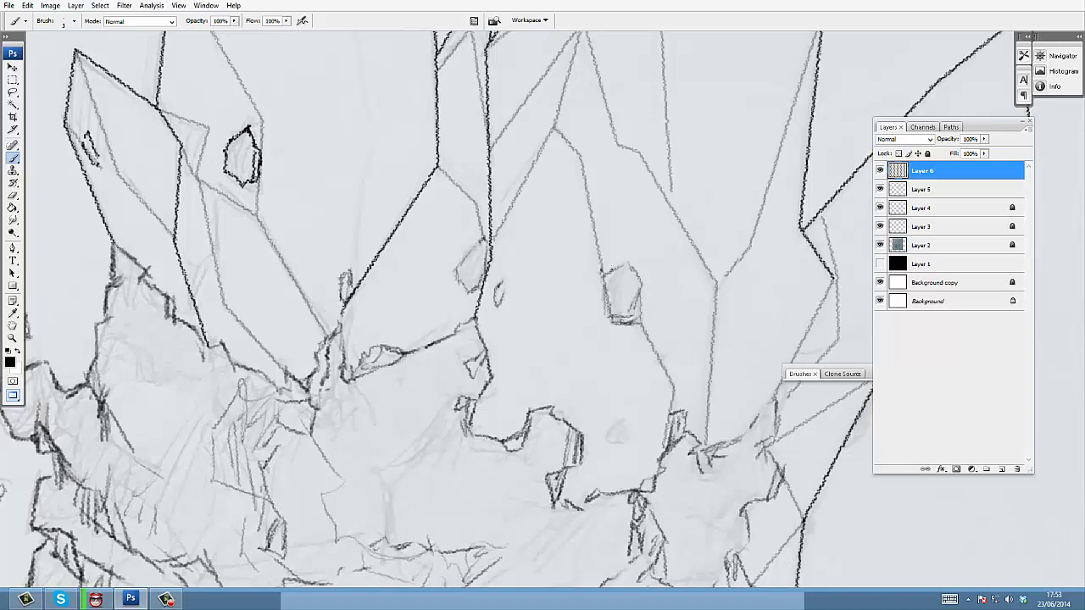
- Outline the small chip near the tall front crystal's base and add crease lines across the rock's face
{"action": "left_click_drag", "start_coordinate": [607, 418], "coordinate": [627, 439]}
{"action": "left_click_drag", "start_coordinate": [688, 388], "coordinate": [539, 202]}
{"action": "left_click_drag", "start_coordinate": [585, 285], "coordinate": [607, 291]}
{"action": "left_click_drag", "start_coordinate": [594, 356], "coordinate": [613, 263]}
{"action": "left_click_drag", "start_coordinate": [483, 364], "coordinate": [486, 402]}
{"action": "mouse_move", "coordinate": [501, 389]}
{"action": "left_mouse_down"}
{"action": "mouse_move", "coordinate": [476, 424]}
{"action": "mouse_move", "coordinate": [410, 439]}
{"action": "left_mouse_up"}
{"action": "mouse_move", "coordinate": [407, 431]}
{"action": "left_mouse_down"}
{"action": "mouse_move", "coordinate": [311, 422]}
{"action": "mouse_move", "coordinate": [337, 443]}
{"action": "left_mouse_up"}
{"action": "left_click_drag", "start_coordinate": [320, 422], "coordinate": [271, 467]}
{"action": "left_click_drag", "start_coordinate": [254, 407], "coordinate": [532, 330]}
{"action": "left_click_drag", "start_coordinate": [393, 273], "coordinate": [335, 329]}
{"action": "left_click_drag", "start_coordinate": [320, 217], "coordinate": [371, 277]}
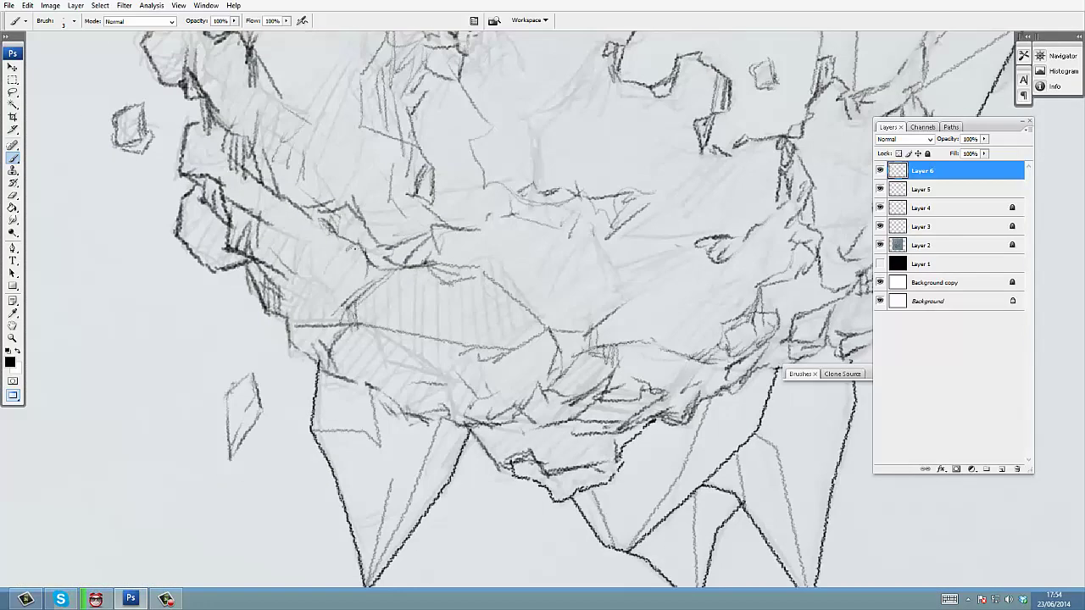
- Draw further crease lines that divide the rock base's lower boulders into angular faces
{"action": "left_click_drag", "start_coordinate": [358, 238], "coordinate": [298, 274]}
{"action": "left_click_drag", "start_coordinate": [319, 258], "coordinate": [290, 325]}
{"action": "left_click_drag", "start_coordinate": [373, 212], "coordinate": [337, 307]}
{"action": "left_click_drag", "start_coordinate": [309, 288], "coordinate": [346, 329]}
{"action": "left_click_drag", "start_coordinate": [322, 236], "coordinate": [366, 293]}
{"action": "left_click_drag", "start_coordinate": [325, 218], "coordinate": [280, 273]}
{"action": "left_click_drag", "start_coordinate": [449, 215], "coordinate": [402, 304]}
{"action": "mouse_move", "coordinate": [400, 306]}
{"action": "left_mouse_down"}
{"action": "mouse_move", "coordinate": [455, 302]}
{"action": "mouse_move", "coordinate": [522, 235]}
{"action": "left_mouse_up"}
{"action": "left_click_drag", "start_coordinate": [458, 311], "coordinate": [514, 269]}
- Check the whole line art on white by temporarily hiding the scanned sketch
{"action": "left_click", "coordinate": [524, 266], "text": "alt"}
{"action": "left_click", "coordinate": [524, 266], "text": "alt"}
{"action": "left_click", "coordinate": [524, 266], "text": "alt"}
{"action": "left_click", "coordinate": [524, 266], "text": "alt"}
{"action": "left_click", "coordinate": [880, 245]}
{"action": "left_click", "coordinate": [540, 339], "text": "ctrl"}
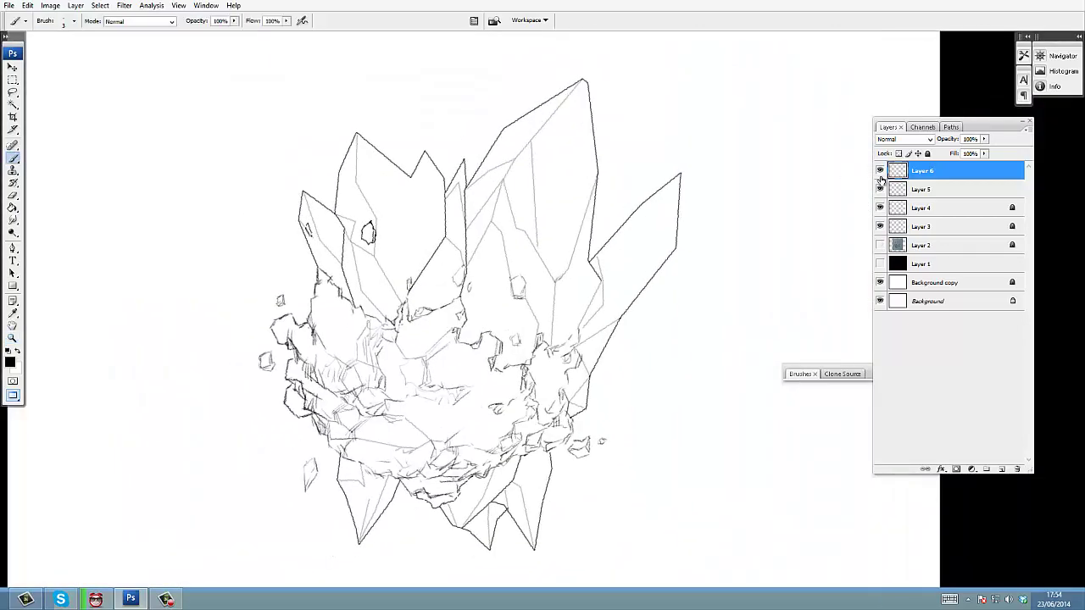
- Add a new layer, show the scanned sketch again, and draw faint inner facets on the tall and rightmost crystals
{"action": "left_click", "coordinate": [1003, 468]}
{"action": "left_click", "coordinate": [555, 292], "text": "ctrl"}
{"action": "left_click", "coordinate": [880, 265]}
{"action": "left_click", "coordinate": [545, 250], "text": "ctrl"}
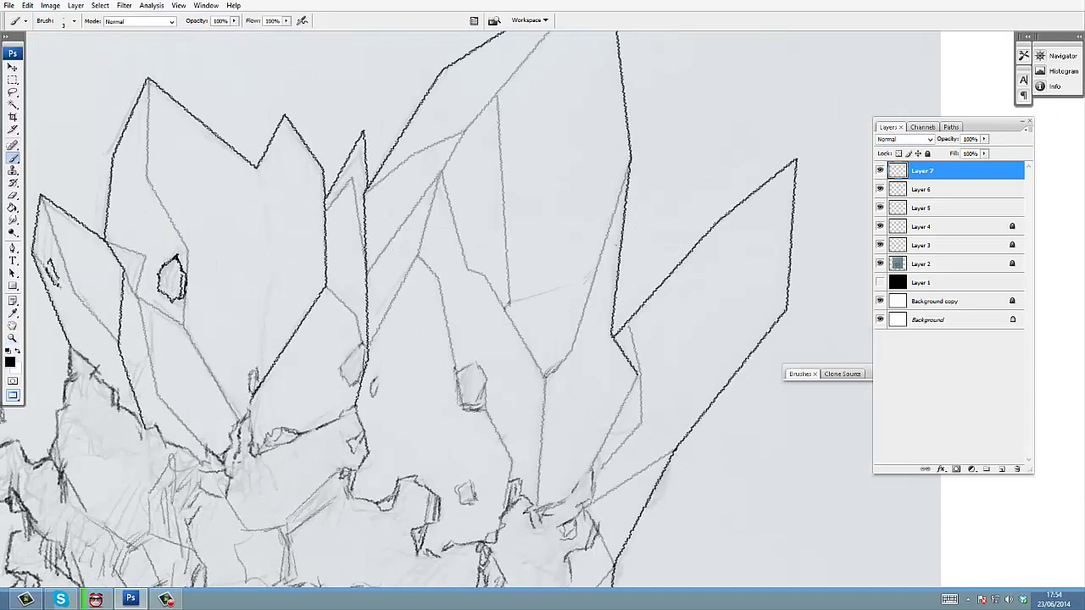
{"action": "left_click_drag", "start_coordinate": [565, 365], "coordinate": [612, 335]}
{"action": "left_click_drag", "start_coordinate": [719, 224], "coordinate": [718, 323]}
{"action": "left_click_drag", "start_coordinate": [785, 311], "coordinate": [729, 331]}
{"action": "left_click_drag", "start_coordinate": [722, 334], "coordinate": [672, 398]}
{"action": "left_click_drag", "start_coordinate": [475, 271], "coordinate": [560, 303]}
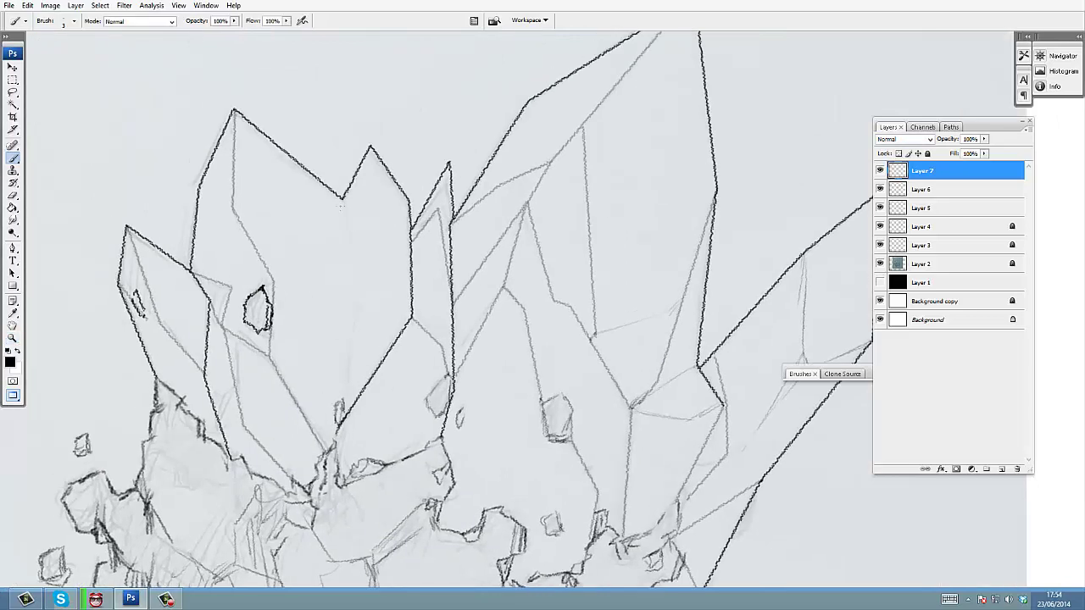
- Draw a facet line down from the two-peaked crystal's notch, hatch the small facet beside it, and add upper facet lines
{"action": "left_click_drag", "start_coordinate": [345, 205], "coordinate": [365, 304]}
{"action": "mouse_move", "coordinate": [362, 308]}
{"action": "left_mouse_down"}
{"action": "mouse_move", "coordinate": [351, 405]}
{"action": "mouse_move", "coordinate": [379, 310]}
{"action": "left_mouse_up"}
{"action": "left_click_drag", "start_coordinate": [367, 301], "coordinate": [407, 313]}
{"action": "left_click_drag", "start_coordinate": [382, 310], "coordinate": [361, 340]}
{"action": "left_click_drag", "start_coordinate": [339, 288], "coordinate": [383, 277]}
{"action": "left_click_drag", "start_coordinate": [275, 197], "coordinate": [246, 229]}
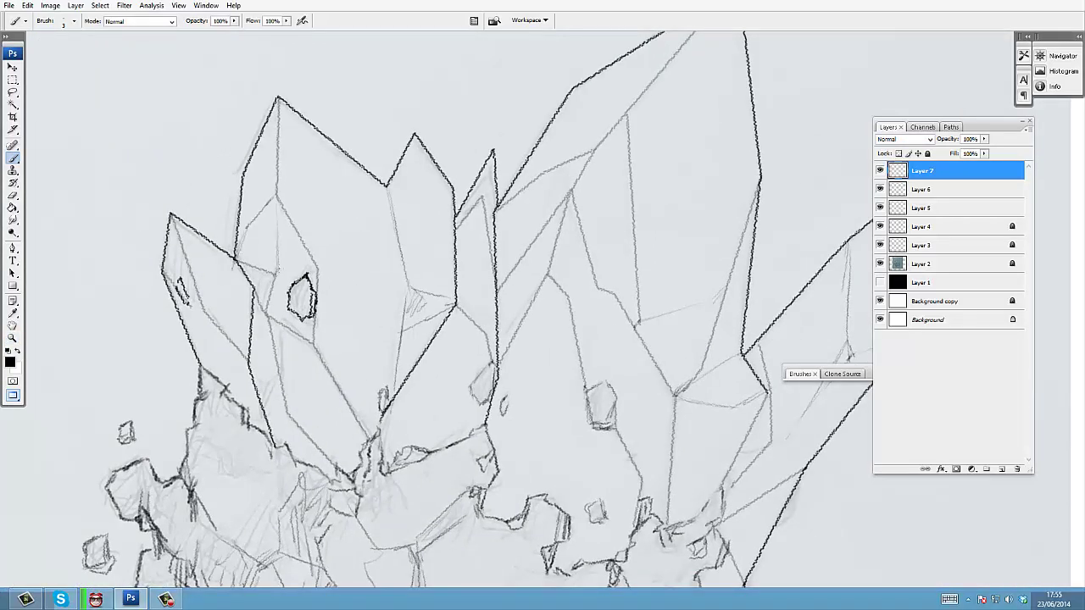
- Extend the two-peaked crystal's inner facet lines toward its base, erasing stray strokes along the way
{"action": "left_click_drag", "start_coordinate": [387, 188], "coordinate": [348, 370]}
{"action": "key", "text": "e"}
{"action": "left_click_drag", "start_coordinate": [321, 283], "coordinate": [360, 375]}
{"action": "key", "text": "b"}
{"action": "left_click_drag", "start_coordinate": [356, 364], "coordinate": [353, 319]}
{"action": "left_click_drag", "start_coordinate": [274, 325], "coordinate": [257, 345]}
{"action": "left_click_drag", "start_coordinate": [487, 251], "coordinate": [373, 361]}
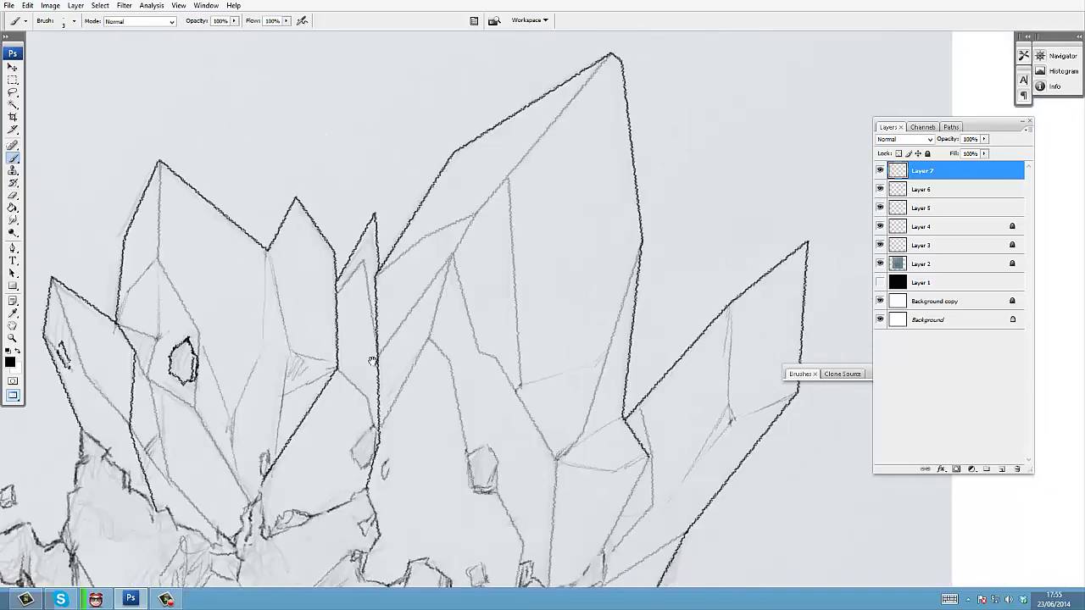
- Add long vertical facet lines and angled base facets to the front crystal below the tallest one
{"action": "left_click_drag", "start_coordinate": [372, 398], "coordinate": [383, 334]}
{"action": "left_click", "coordinate": [335, 439], "text": "ctrl+alt"}
{"action": "left_click", "coordinate": [335, 439], "text": "ctrl+alt"}
{"action": "left_click", "coordinate": [335, 439], "text": "ctrl+alt"}
{"action": "left_click", "coordinate": [335, 439], "text": "ctrl+alt"}
{"action": "mouse_move", "coordinate": [712, 206]}
{"action": "left_mouse_down"}
{"action": "mouse_move", "coordinate": [581, 286]}
{"action": "mouse_move", "coordinate": [397, 347]}
{"action": "left_mouse_up"}
{"action": "left_click_drag", "start_coordinate": [459, 450], "coordinate": [373, 471]}
{"action": "left_click_drag", "start_coordinate": [393, 292], "coordinate": [418, 453]}
{"action": "left_click_drag", "start_coordinate": [364, 364], "coordinate": [378, 446]}
{"action": "mouse_move", "coordinate": [365, 361]}
{"action": "left_mouse_down"}
{"action": "mouse_move", "coordinate": [359, 464]}
{"action": "mouse_move", "coordinate": [384, 471]}
{"action": "left_mouse_up"}
{"action": "left_click_drag", "start_coordinate": [384, 463], "coordinate": [413, 446]}
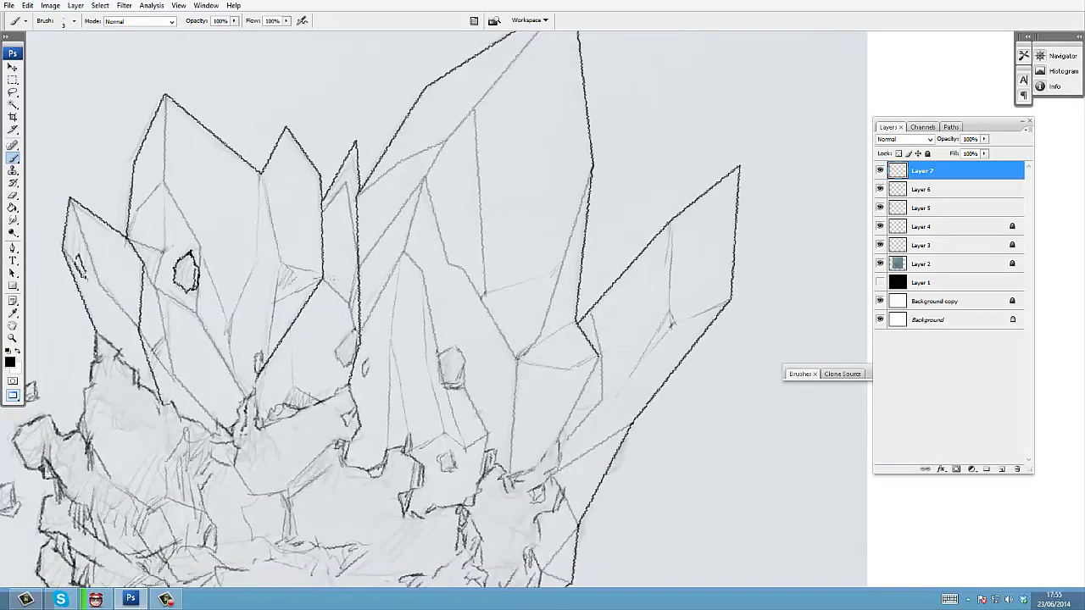
- Draw crease lines and short hatching along the ledge across the middle of the rock base
{"action": "left_click", "coordinate": [581, 206], "text": "ctrl+alt"}
{"action": "left_click", "coordinate": [581, 206], "text": "ctrl+alt"}
{"action": "left_click_drag", "start_coordinate": [581, 206], "coordinate": [428, 380]}
{"action": "left_click_drag", "start_coordinate": [278, 498], "coordinate": [307, 423]}
{"action": "left_click_drag", "start_coordinate": [585, 153], "coordinate": [370, 420]}
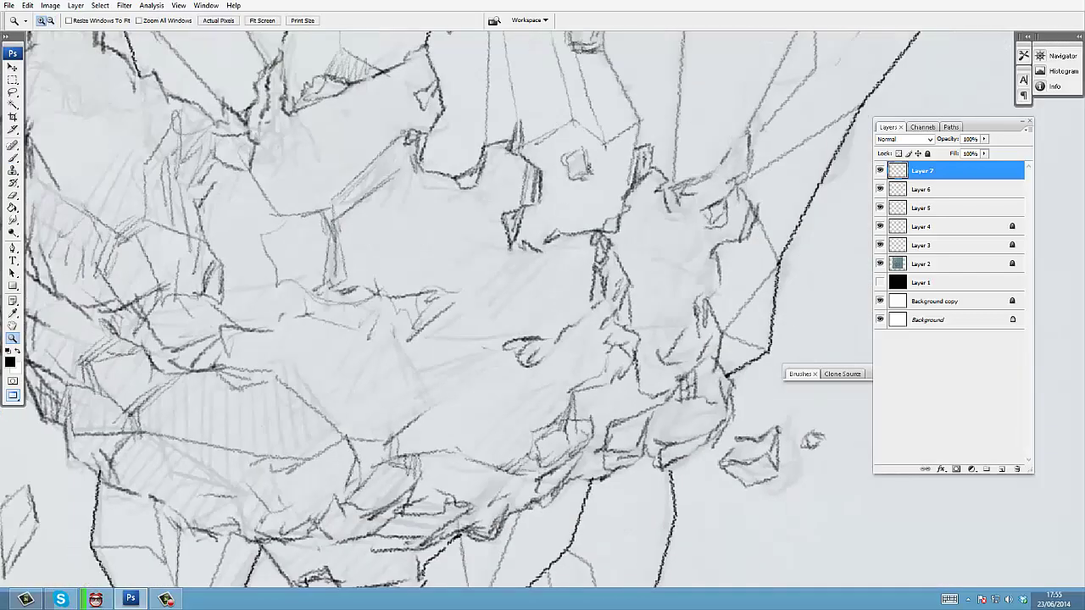
{"action": "left_click_drag", "start_coordinate": [449, 339], "coordinate": [409, 367]}
{"action": "left_click_drag", "start_coordinate": [514, 349], "coordinate": [434, 394]}
{"action": "left_click_drag", "start_coordinate": [447, 337], "coordinate": [523, 341]}
{"action": "left_click_drag", "start_coordinate": [463, 296], "coordinate": [432, 335]}
{"action": "mouse_move", "coordinate": [461, 295]}
{"action": "left_mouse_down"}
{"action": "mouse_move", "coordinate": [466, 322]}
{"action": "mouse_move", "coordinate": [452, 289]}
{"action": "left_mouse_up"}
{"action": "mouse_move", "coordinate": [529, 250]}
{"action": "left_mouse_down"}
{"action": "mouse_move", "coordinate": [506, 294]}
{"action": "mouse_move", "coordinate": [446, 293]}
{"action": "mouse_move", "coordinate": [492, 297]}
{"action": "left_mouse_up"}
- Add extra inner facet lines to the hanging crystals beneath the rock
{"action": "mouse_move", "coordinate": [519, 264]}
{"action": "left_mouse_down"}
{"action": "mouse_move", "coordinate": [548, 257]}
{"action": "mouse_move", "coordinate": [557, 239]}
{"action": "mouse_move", "coordinate": [462, 141]}
{"action": "left_mouse_up"}
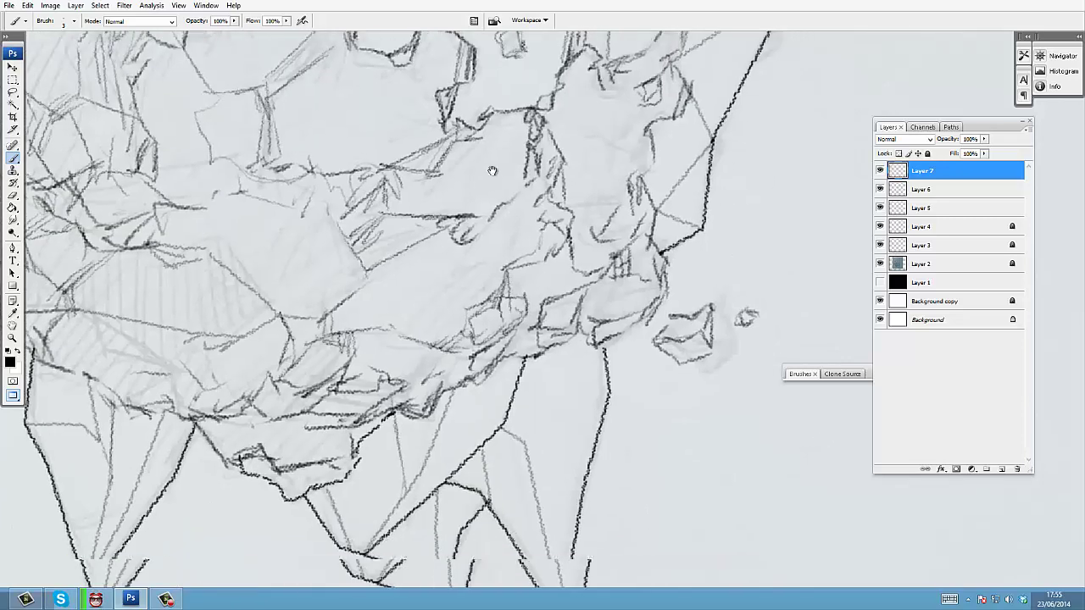
{"action": "mouse_move", "coordinate": [594, 339]}
{"action": "left_mouse_down"}
{"action": "mouse_move", "coordinate": [534, 418]}
{"action": "mouse_move", "coordinate": [510, 349]}
{"action": "mouse_move", "coordinate": [523, 488]}
{"action": "left_mouse_up"}
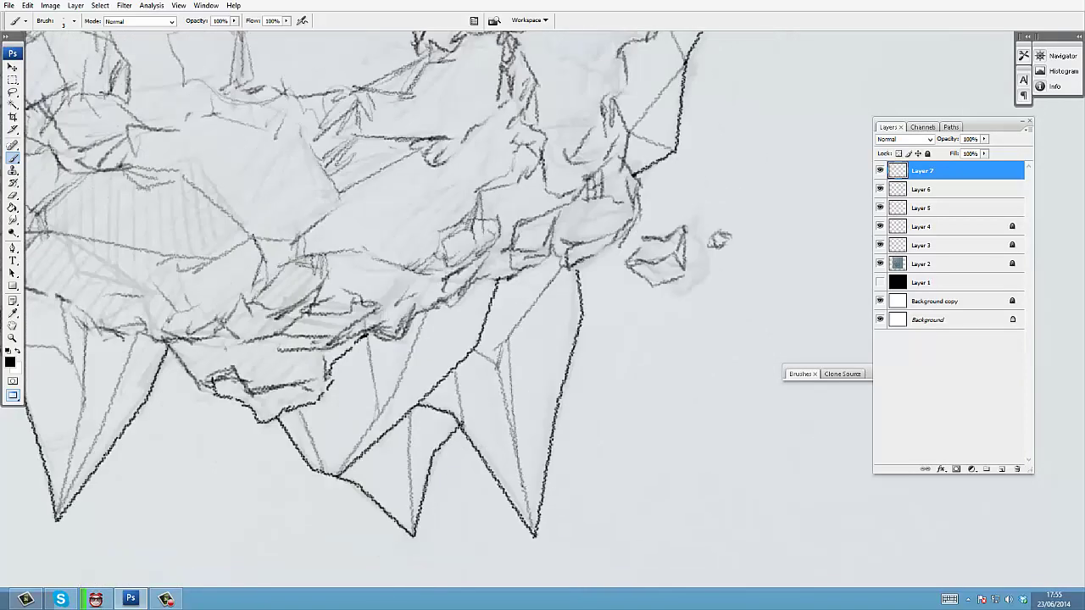
{"action": "left_click_drag", "start_coordinate": [539, 326], "coordinate": [539, 407]}
{"action": "mouse_move", "coordinate": [384, 388]}
{"action": "left_mouse_down"}
{"action": "mouse_move", "coordinate": [490, 303]}
{"action": "mouse_move", "coordinate": [498, 280]}
{"action": "left_mouse_up"}
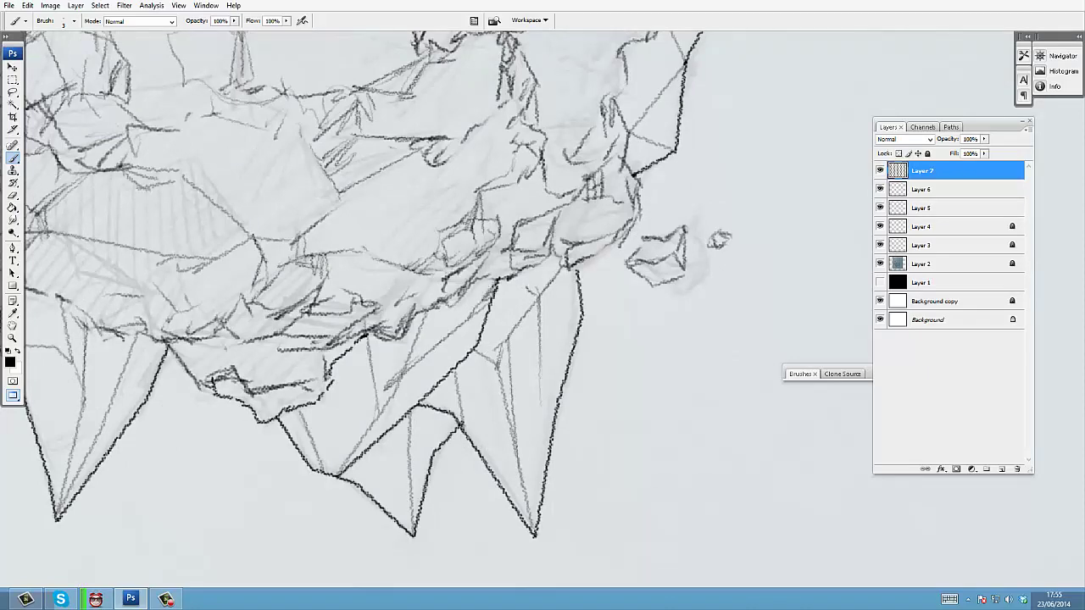
{"action": "left_click_drag", "start_coordinate": [436, 412], "coordinate": [431, 450]}
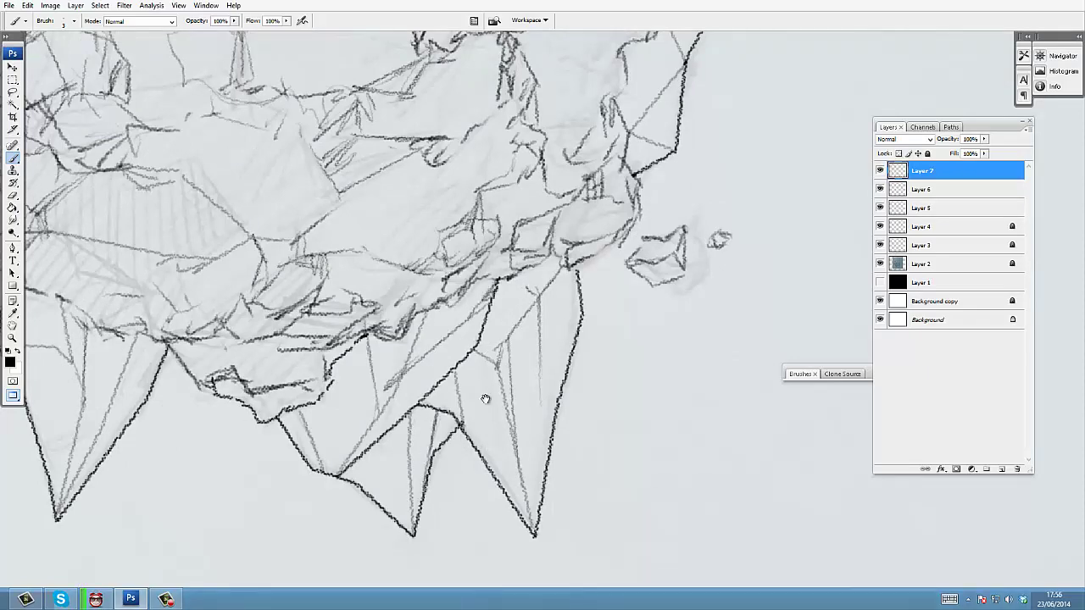
- Add a short crease on the rock's ledge and hatch shadows along the narrow crystal's lower edge
{"action": "left_click_drag", "start_coordinate": [485, 399], "coordinate": [553, 559]}
{"action": "left_click_drag", "start_coordinate": [391, 289], "coordinate": [368, 303]}
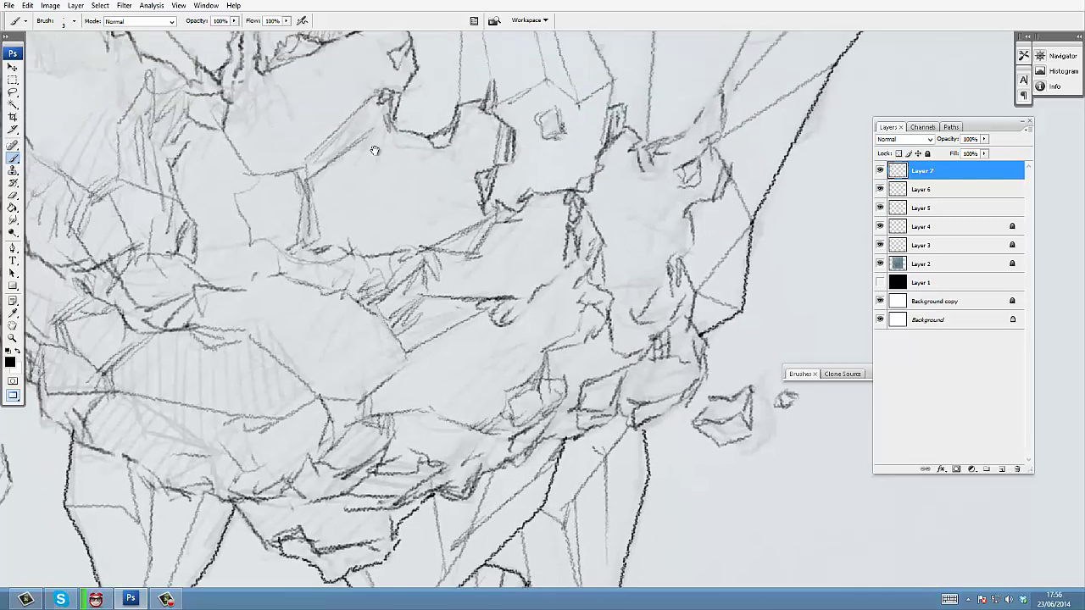
{"action": "scroll", "coordinate": [378, 288], "scroll_direction": "up", "scroll_amount": 10}
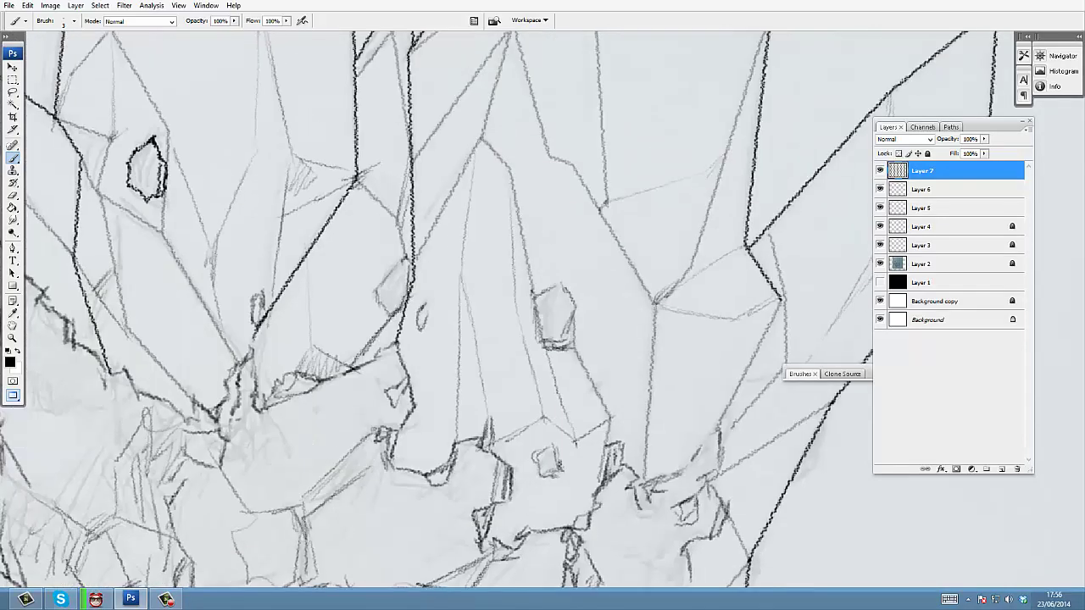
{"action": "left_click_drag", "start_coordinate": [428, 159], "coordinate": [393, 353]}
{"action": "left_click_drag", "start_coordinate": [487, 224], "coordinate": [580, 226]}
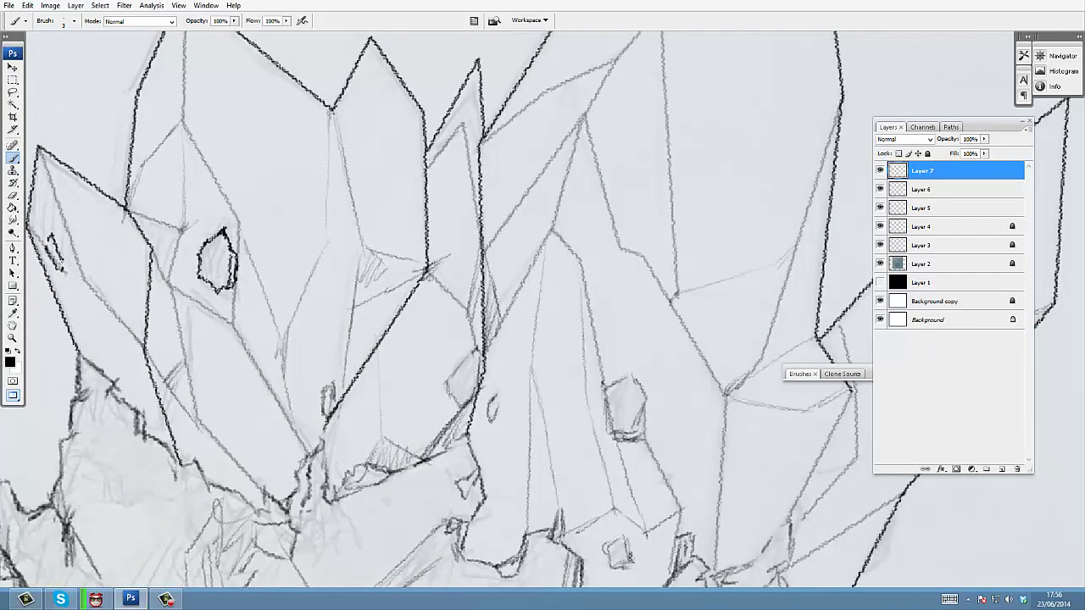
- Strengthen the two-peaked crystal's central edge from notch to base and hatch a shadow area at its foot
{"action": "mouse_move", "coordinate": [331, 111]}
{"action": "left_mouse_down"}
{"action": "mouse_move", "coordinate": [364, 264]}
{"action": "mouse_move", "coordinate": [339, 405]}
{"action": "left_mouse_up"}
{"action": "mouse_move", "coordinate": [339, 407]}
{"action": "left_mouse_down"}
{"action": "mouse_move", "coordinate": [356, 374]}
{"action": "mouse_move", "coordinate": [317, 415]}
{"action": "mouse_move", "coordinate": [329, 428]}
{"action": "mouse_move", "coordinate": [230, 402]}
{"action": "mouse_move", "coordinate": [230, 421]}
{"action": "left_mouse_up"}
{"action": "left_click_drag", "start_coordinate": [250, 410], "coordinate": [229, 455]}
{"action": "left_click_drag", "start_coordinate": [263, 424], "coordinate": [236, 453]}
- Merge the two upper detail layers down into Layer 5 and continue hatching the two-peaked crystal's foot
{"action": "key", "text": "e"}
{"action": "key", "text": "ctrl+e"}
{"action": "key", "text": "ctrl+e"}
{"action": "key", "text": "b"}
{"action": "mouse_move", "coordinate": [263, 405]}
{"action": "left_mouse_down"}
{"action": "mouse_move", "coordinate": [248, 466]}
{"action": "mouse_move", "coordinate": [263, 475]}
{"action": "left_mouse_up"}
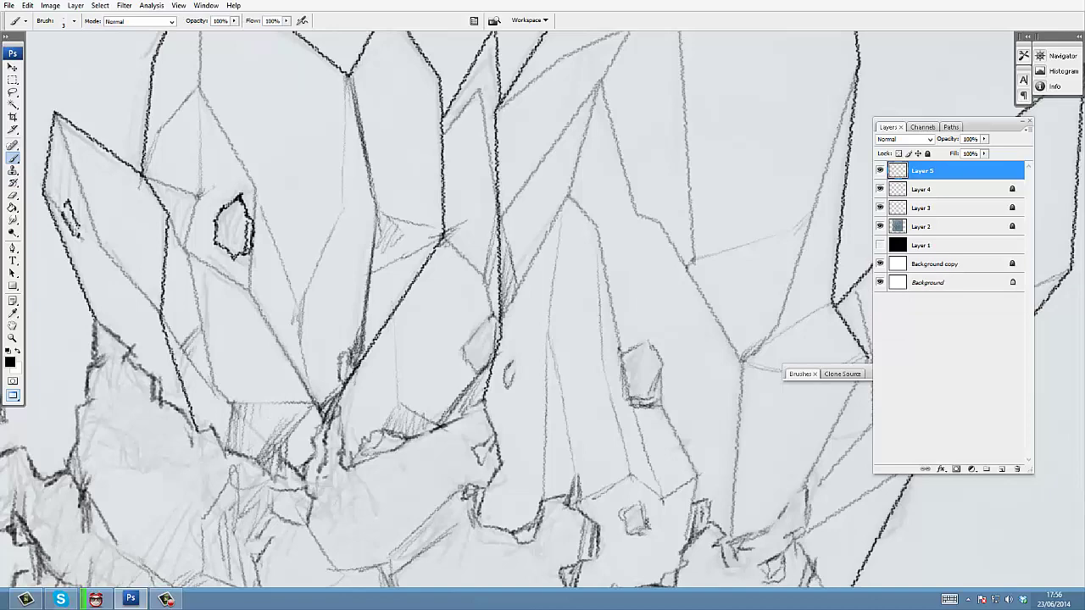
{"action": "left_click_drag", "start_coordinate": [317, 395], "coordinate": [309, 456]}
- Hatch shadows along the tallest crystal's lower edge, where it meets the rightmost crystal
{"action": "key", "text": "z"}
{"action": "left_click", "coordinate": [599, 309], "text": "alt"}
{"action": "left_click", "coordinate": [571, 238]}
{"action": "mouse_move", "coordinate": [696, 257]}
{"action": "left_mouse_down"}
{"action": "mouse_move", "coordinate": [353, 263]}
{"action": "mouse_move", "coordinate": [346, 334]}
{"action": "left_mouse_up"}
{"action": "key", "text": "b"}
{"action": "left_click_drag", "start_coordinate": [371, 406], "coordinate": [292, 451]}
{"action": "left_click_drag", "start_coordinate": [372, 365], "coordinate": [333, 431]}
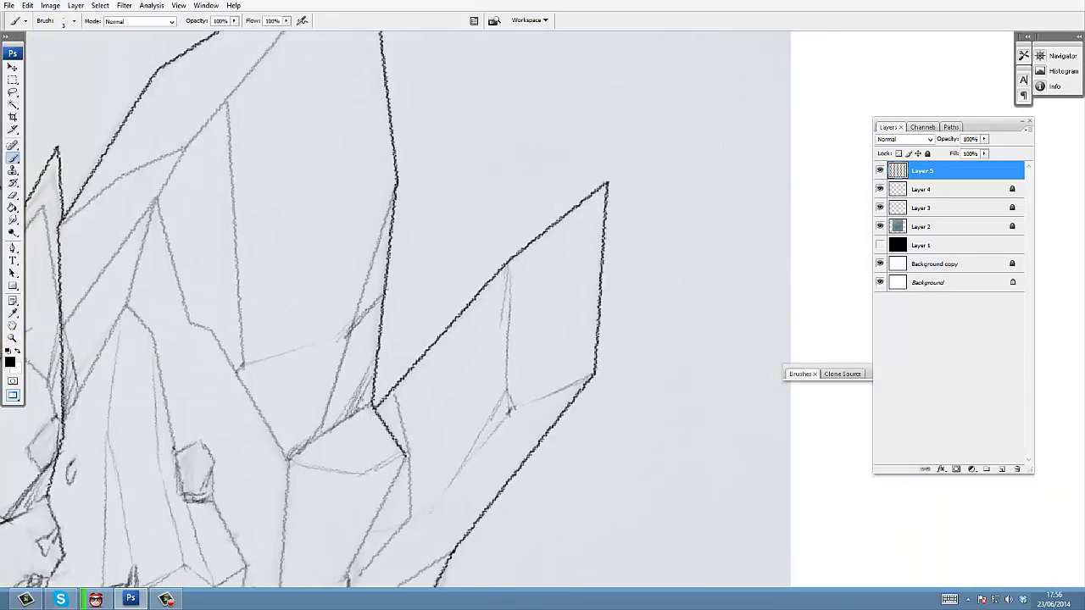
- Draw an inner facet line in the tallest crystal's lower section and hatch the shadows around its base
{"action": "left_click_drag", "start_coordinate": [366, 474], "coordinate": [366, 382]}
{"action": "left_click_drag", "start_coordinate": [366, 382], "coordinate": [308, 523]}
{"action": "left_click_drag", "start_coordinate": [364, 447], "coordinate": [329, 480]}
{"action": "left_click_drag", "start_coordinate": [351, 465], "coordinate": [301, 535]}
{"action": "left_click_drag", "start_coordinate": [382, 500], "coordinate": [382, 422]}
{"action": "mouse_move", "coordinate": [378, 424]}
{"action": "left_mouse_down"}
{"action": "mouse_move", "coordinate": [332, 458]}
{"action": "mouse_move", "coordinate": [366, 444]}
{"action": "left_mouse_up"}
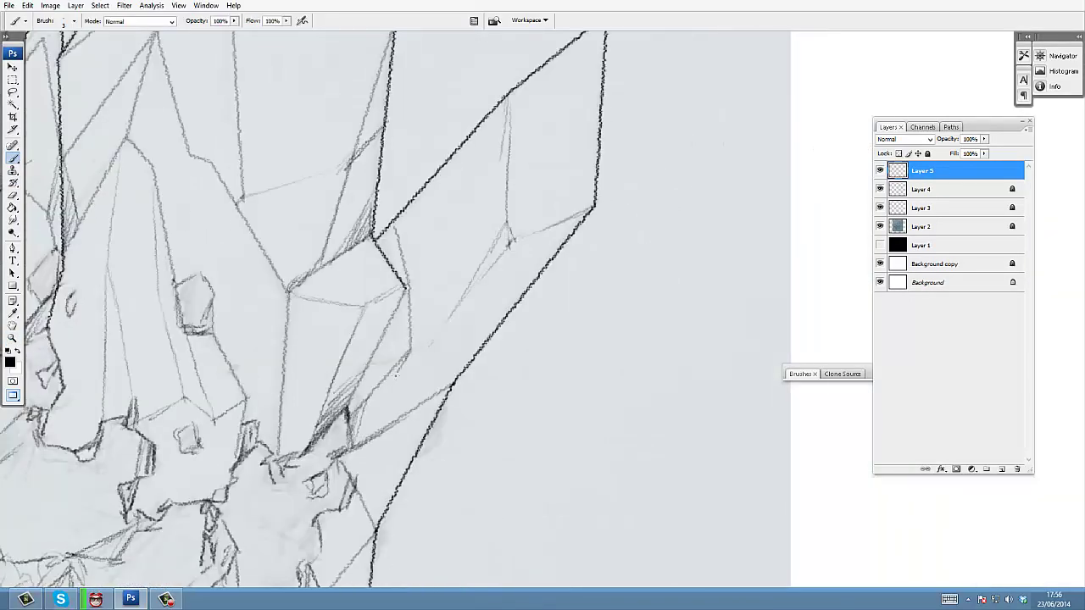
{"action": "left_click_drag", "start_coordinate": [410, 351], "coordinate": [351, 452]}
{"action": "mouse_move", "coordinate": [373, 483]}
{"action": "left_mouse_down"}
{"action": "mouse_move", "coordinate": [399, 357]}
{"action": "mouse_move", "coordinate": [350, 465]}
{"action": "left_mouse_up"}
- Hide the scanned sketch in Layer 2 and view the whole line art on white
{"action": "key", "text": "z"}
{"action": "left_click", "coordinate": [415, 325], "text": "alt"}
{"action": "left_click", "coordinate": [415, 325], "text": "alt"}
{"action": "left_click", "coordinate": [526, 297]}
{"action": "left_click", "coordinate": [880, 226]}
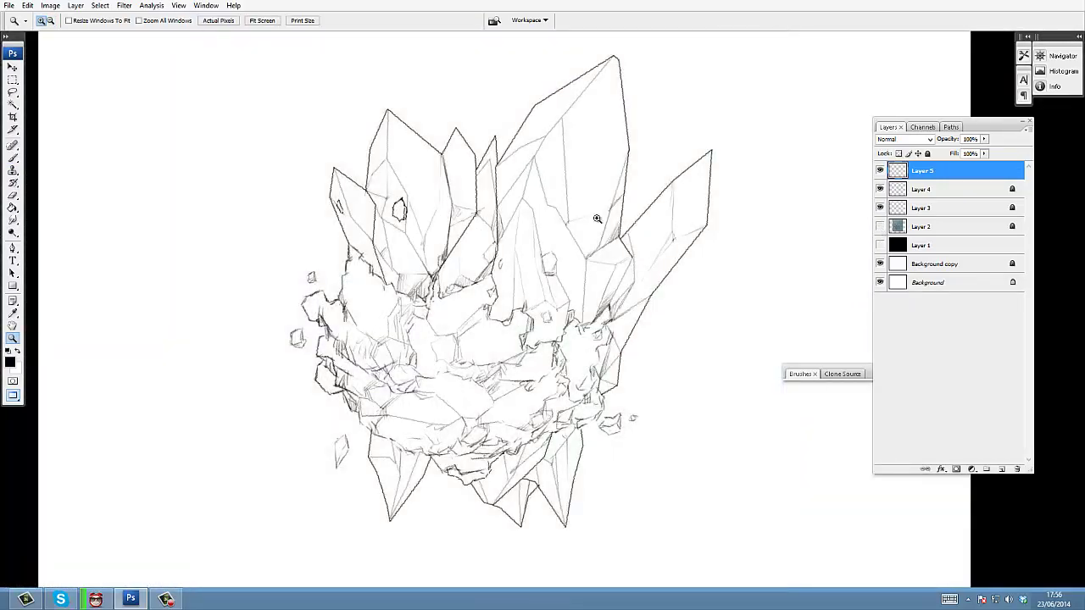
{"action": "left_click_drag", "start_coordinate": [649, 252], "coordinate": [611, 273]}
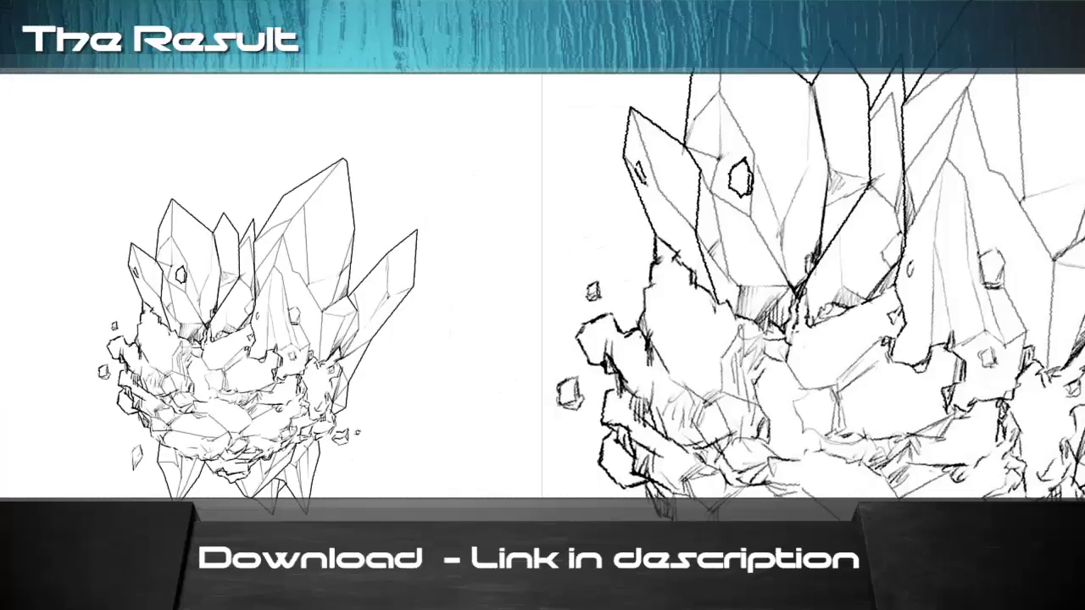